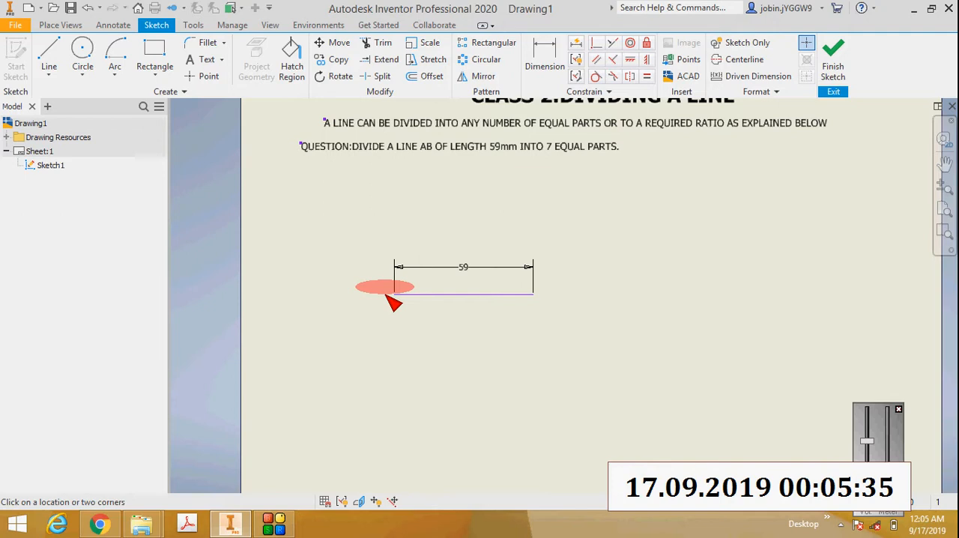
Step: Add a bold text label "A" beside the left end of the 59 mm line
left_click(386, 296)
left_click_drag(525, 343, 459, 335)
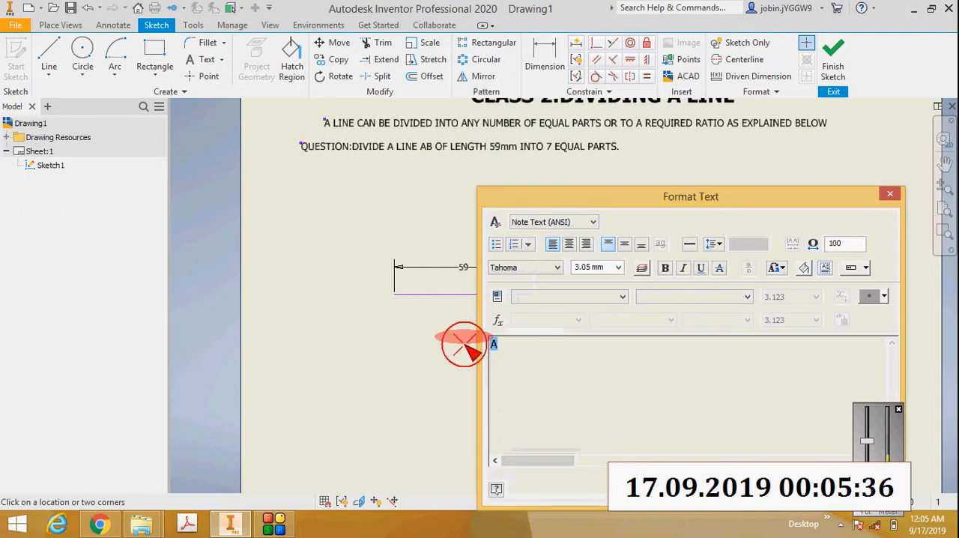
left_click(667, 270)
left_click(552, 296)
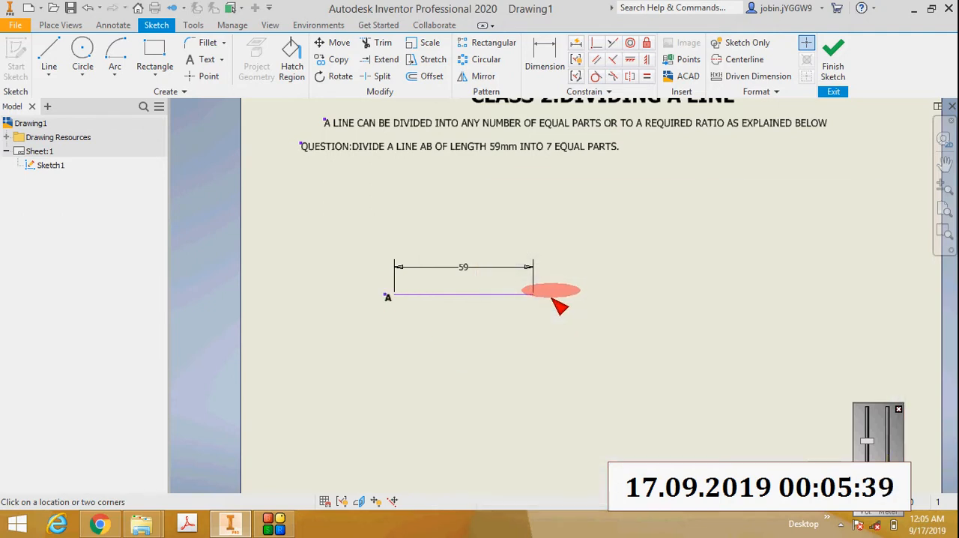
Step: Add a bold text label "B" beside the right end of the 59 mm line
left_click(546, 295)
type("B")
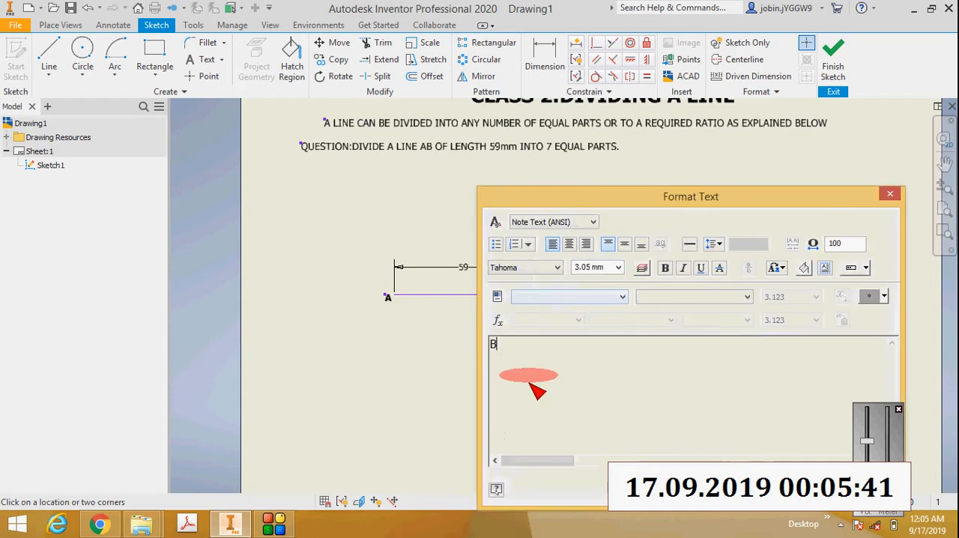
left_click_drag(490, 352, 571, 317)
left_click(665, 269)
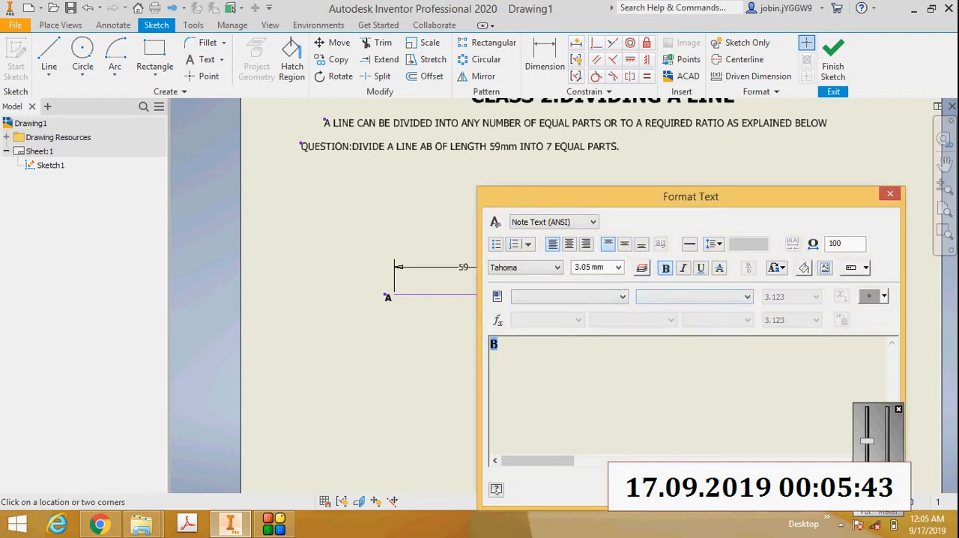
left_click(538, 314)
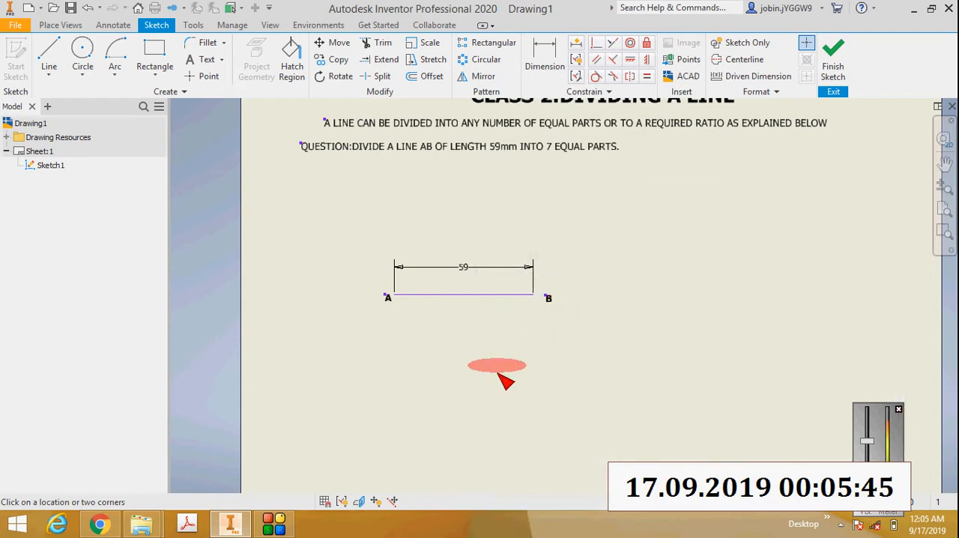
key("Escape")
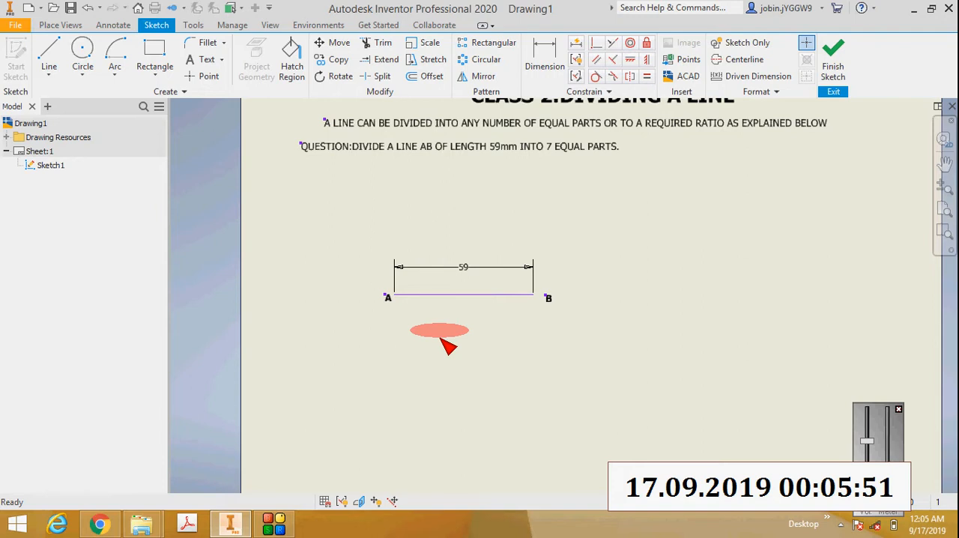
Step: Sketch a slanted line about 46 mm long from end A, running down to the right at about 47° below line AB
left_click(49, 74)
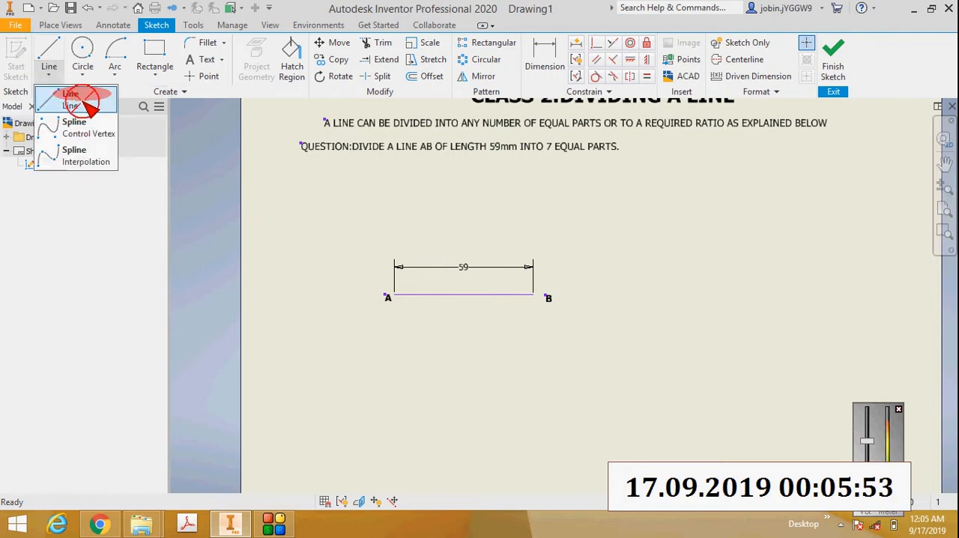
left_click(83, 100)
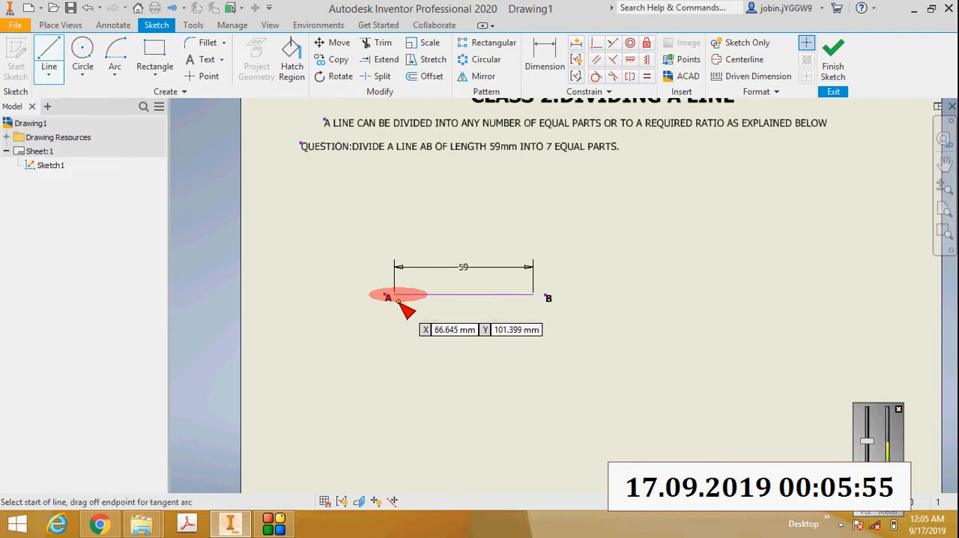
scroll(398, 301, "up", 3)
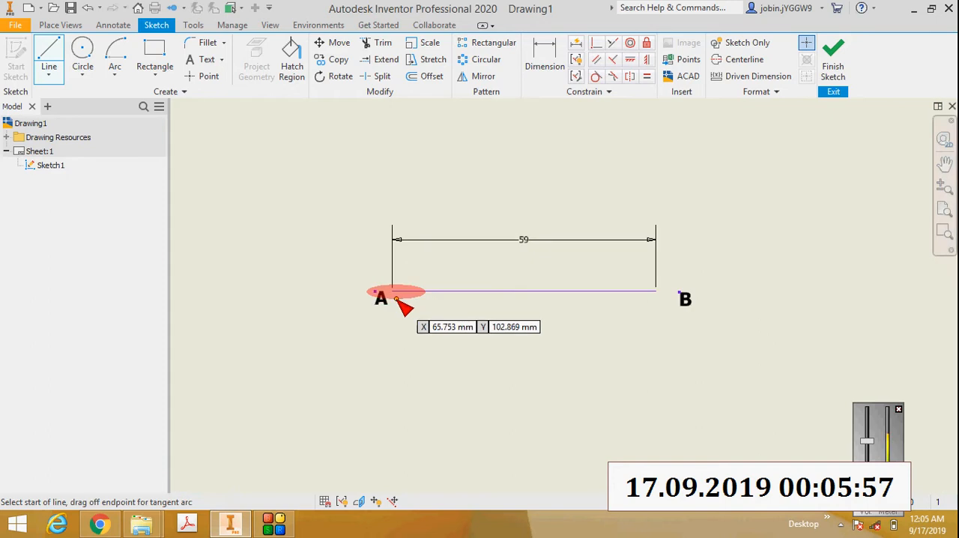
left_click(394, 294)
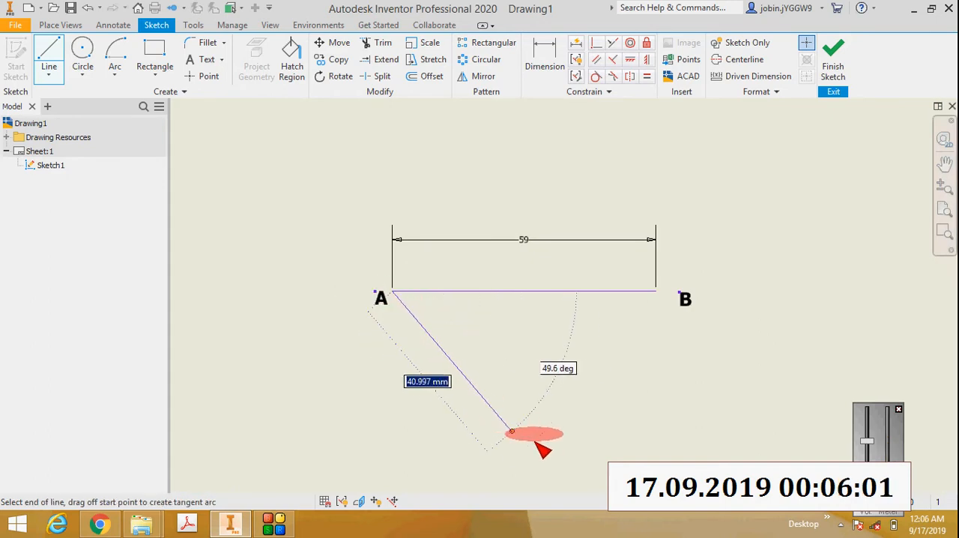
left_click(533, 440)
key("Escape")
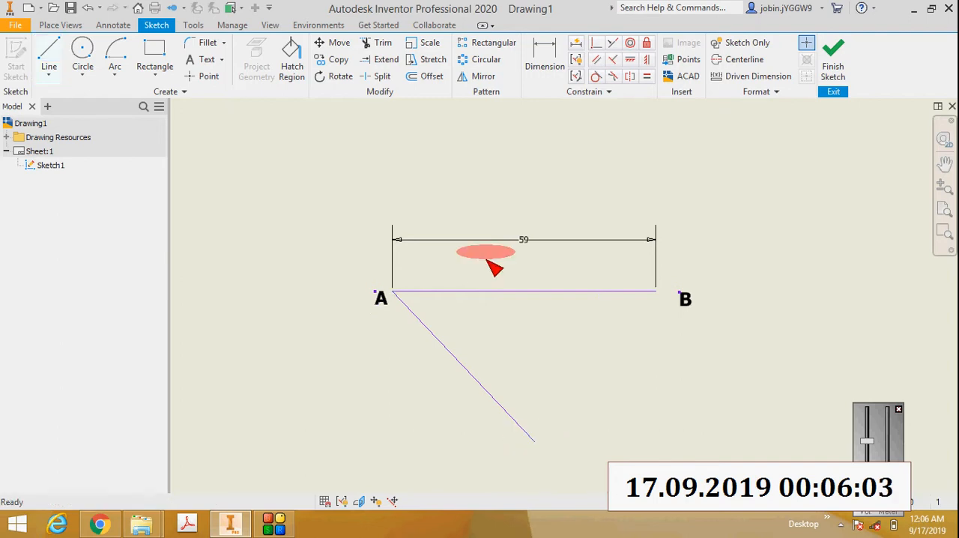
Step: Dimension the angle between line AB and the slanted line and set it to 30°
left_click(541, 58)
left_click(480, 291)
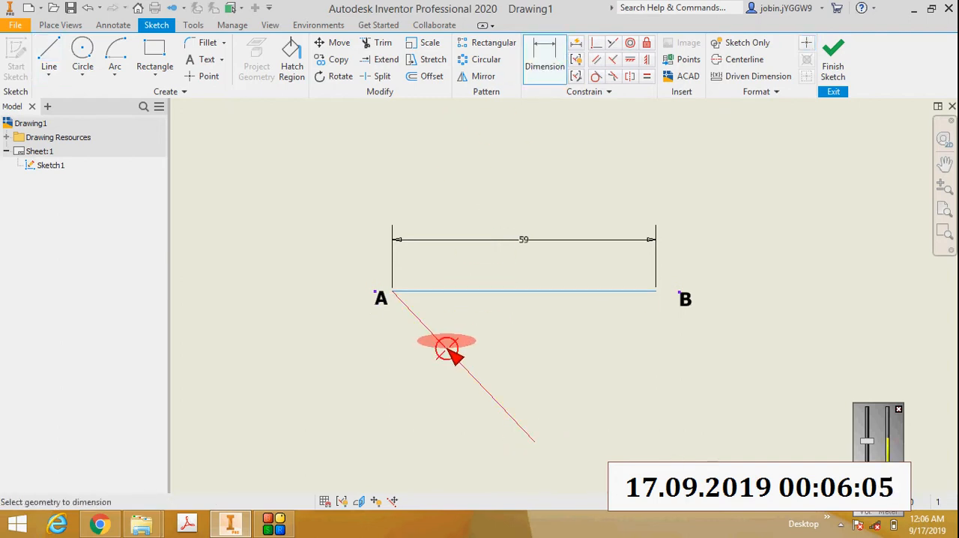
left_click(447, 349)
left_click(452, 315)
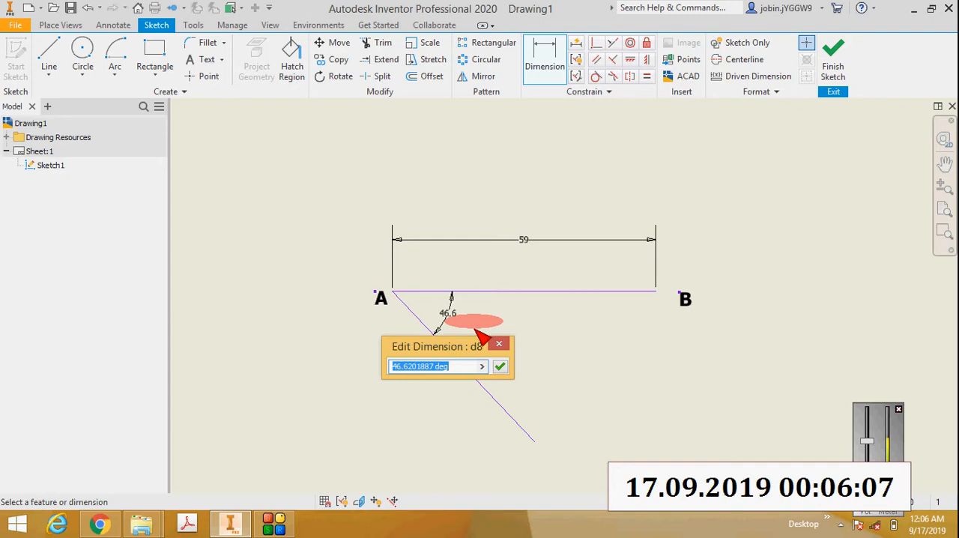
key("Return")
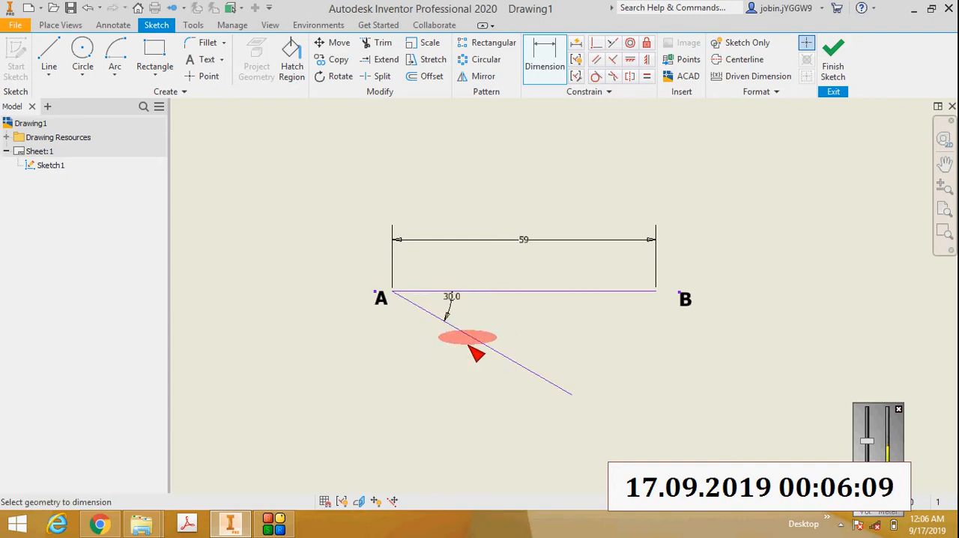
Step: Add an aligned length dimension to the slanted line and set it to 70 mm
left_click(546, 57)
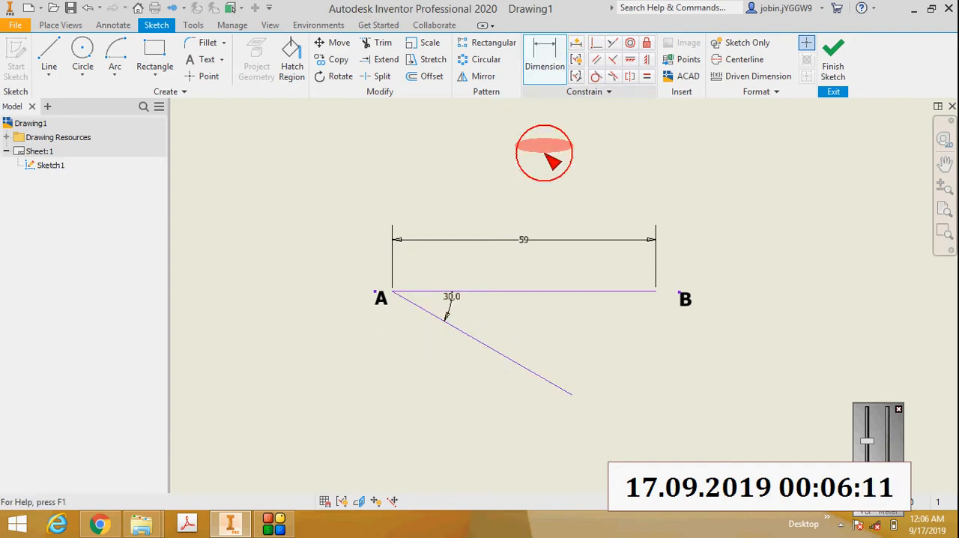
left_click(475, 338)
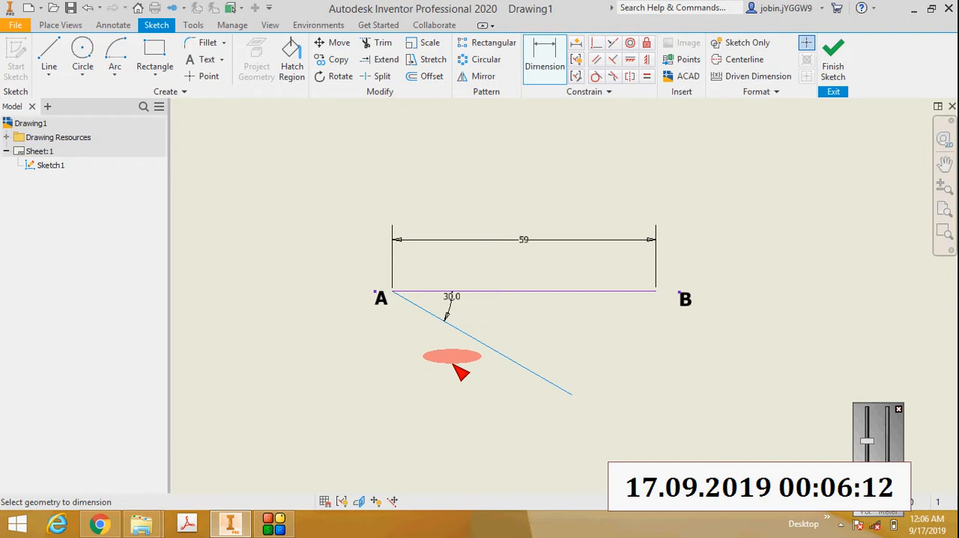
right_click(395, 405)
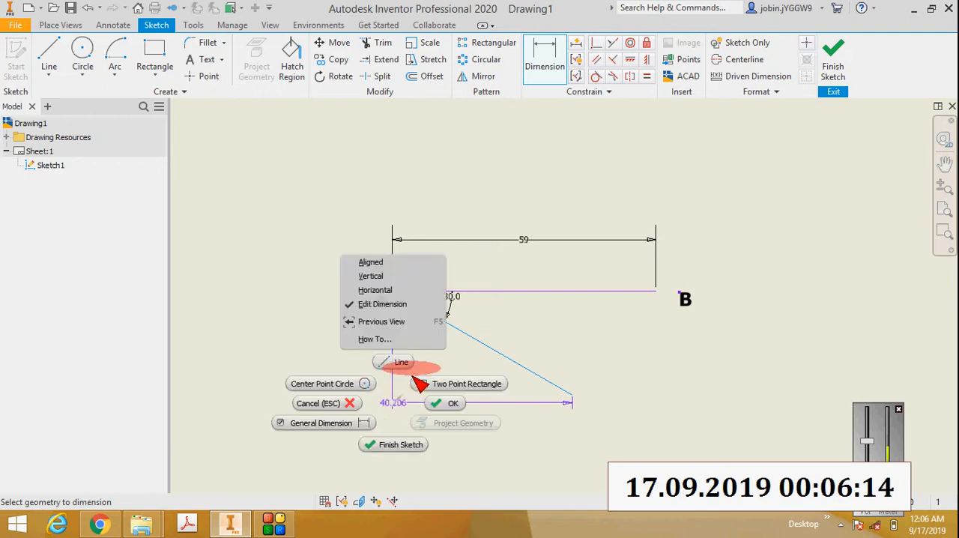
left_click(406, 262)
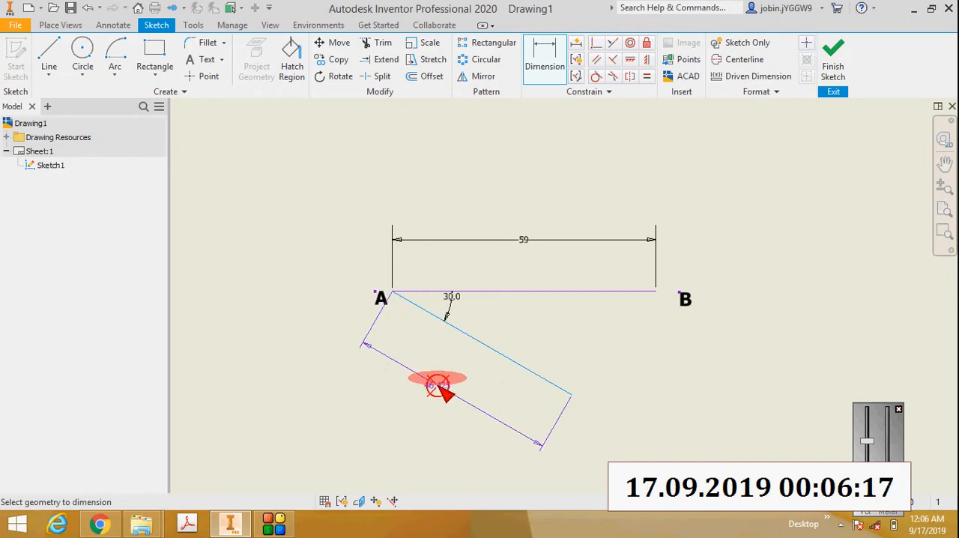
left_click(439, 385)
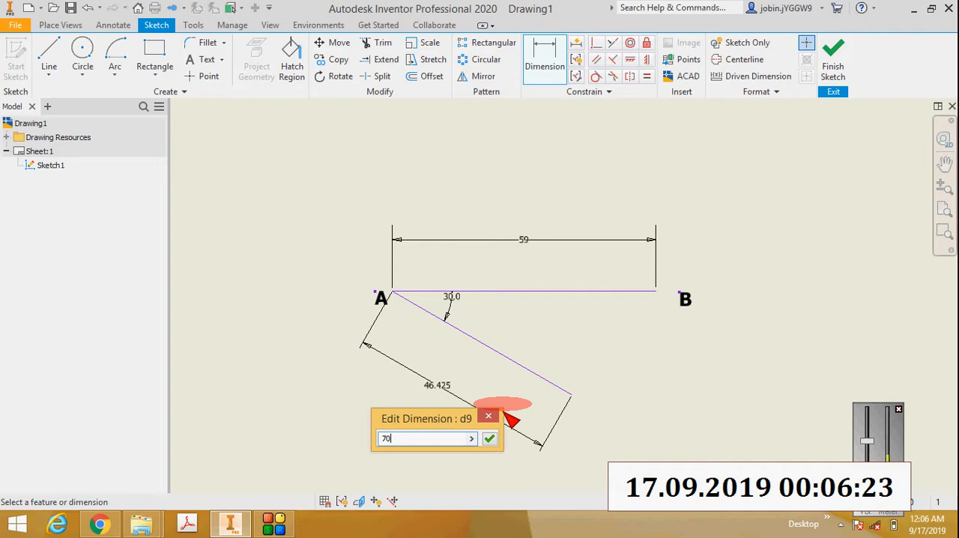
key("Return")
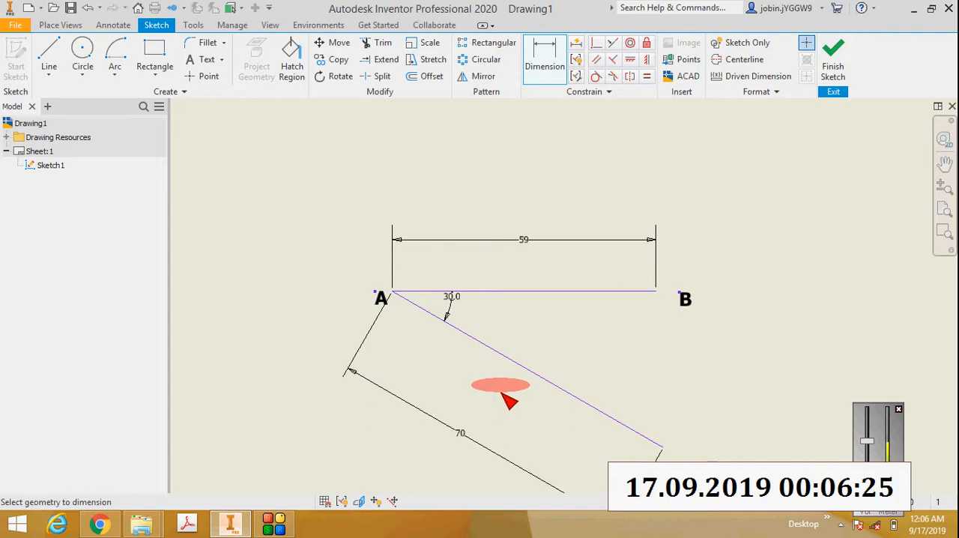
Step: Add a bold text label "C" beside the lower free end of the slanted line
scroll(501, 394, "up", 3)
scroll(603, 423, "down", 3)
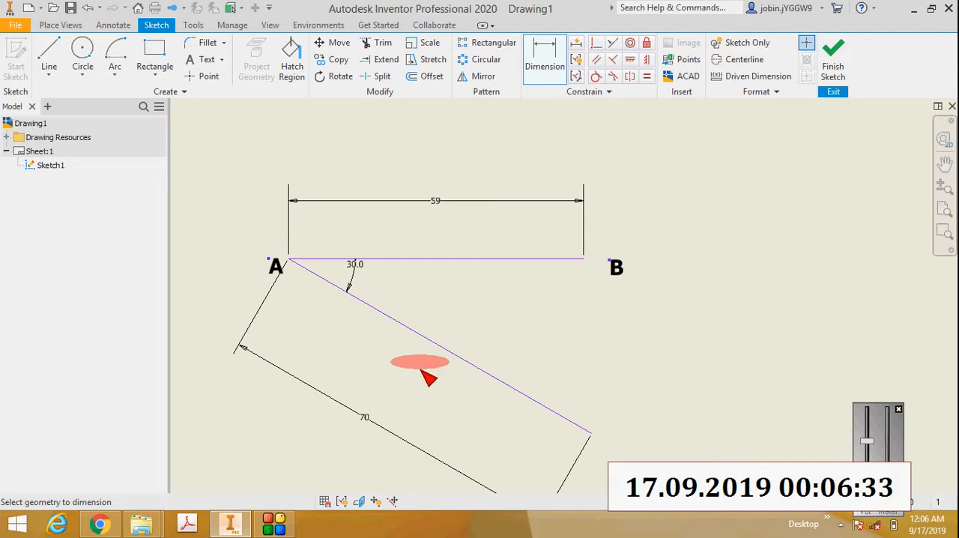
scroll(421, 369, "up", 2)
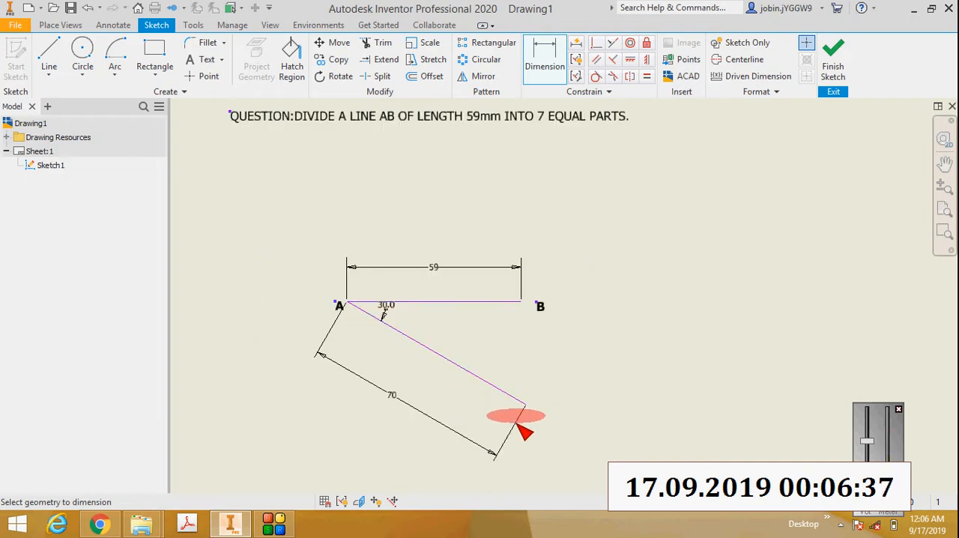
scroll(508, 419, "down", 2)
left_click(206, 59)
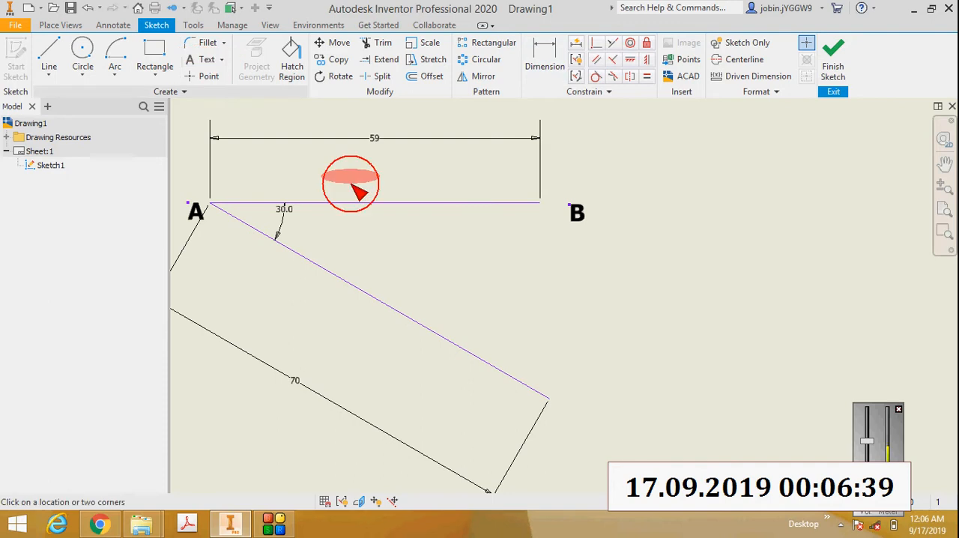
left_click(557, 418)
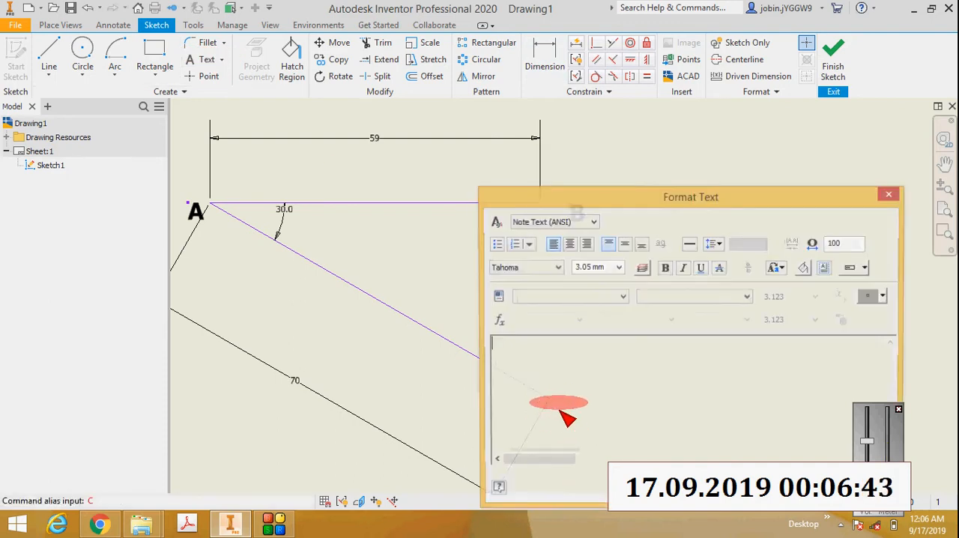
type("C")
double_click(490, 341)
left_click(666, 268)
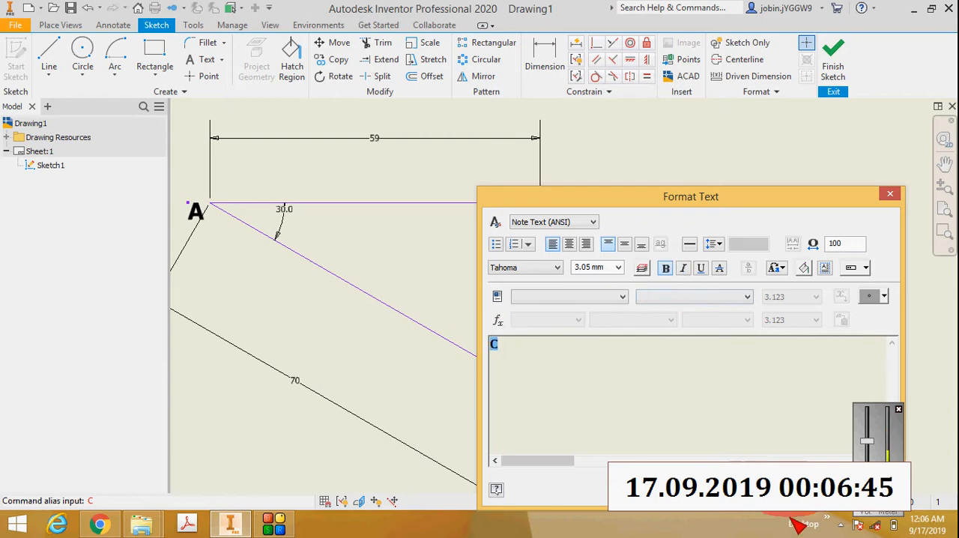
left_click(797, 490)
Step: Move the label C slightly upward so it sits closer to level with the slanted line's end
scroll(560, 437, "down", 2)
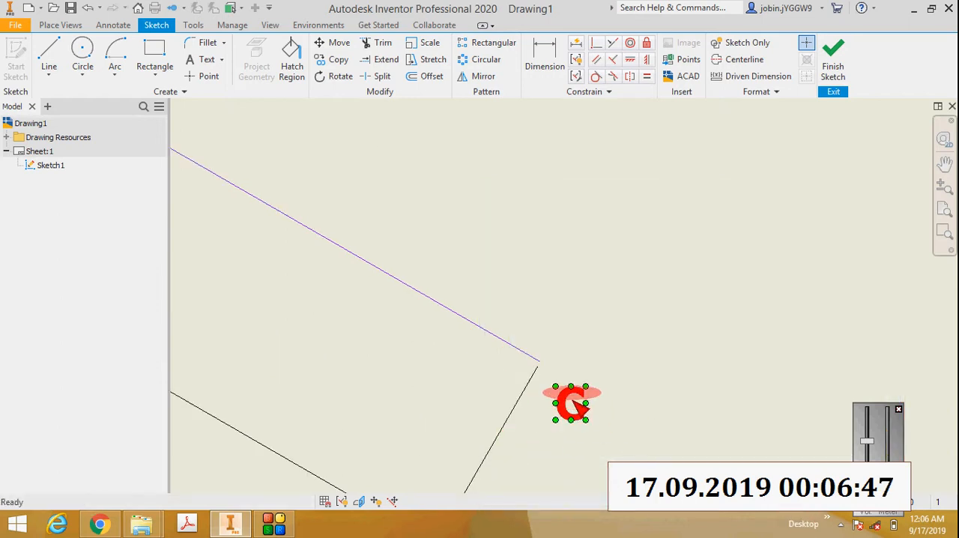
left_click_drag(571, 397, 574, 373)
scroll(605, 407, "up", 4)
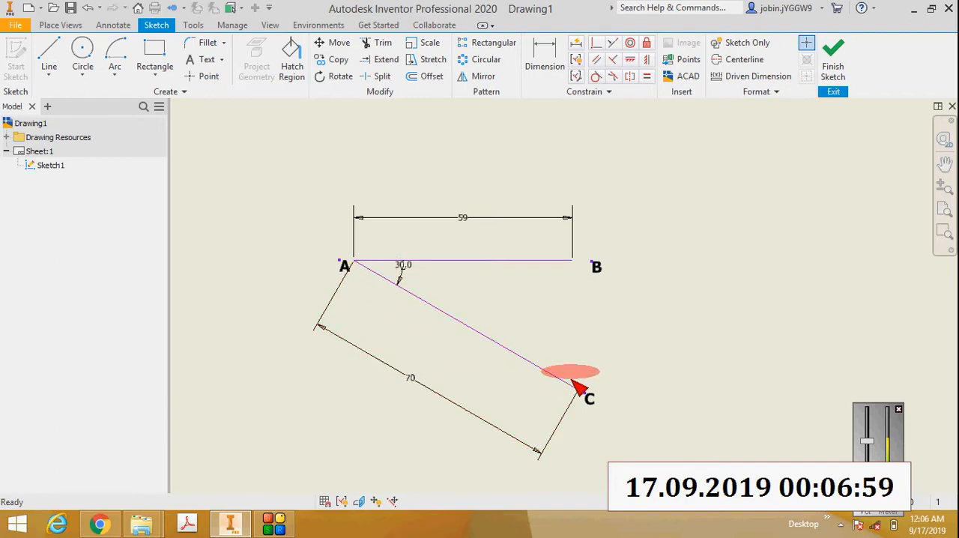
Step: Place a sketch point on line AC about 8 mm from A
left_click(206, 76)
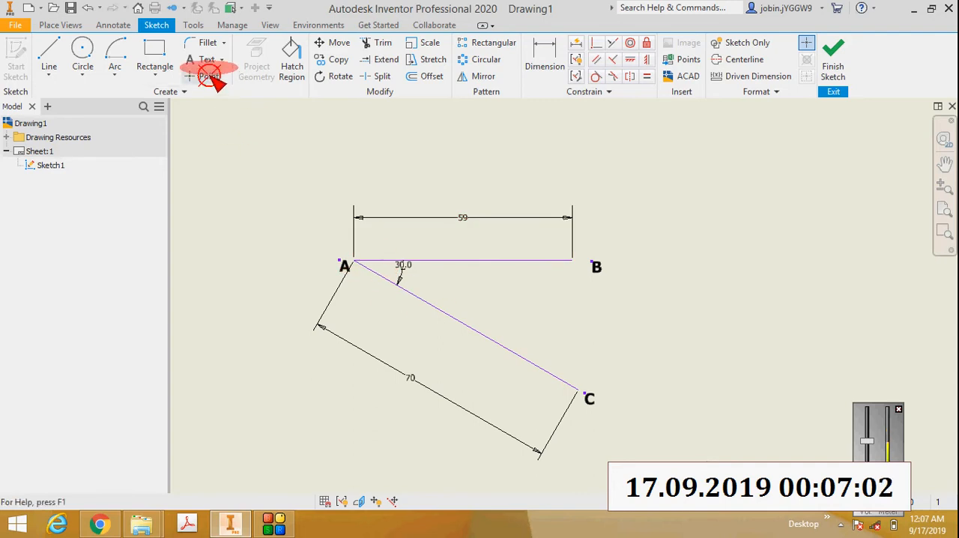
left_click(380, 275)
key("Escape")
Step: Add an aligned dimension between A and the point on line AC and set it to 10 mm
left_click(542, 60)
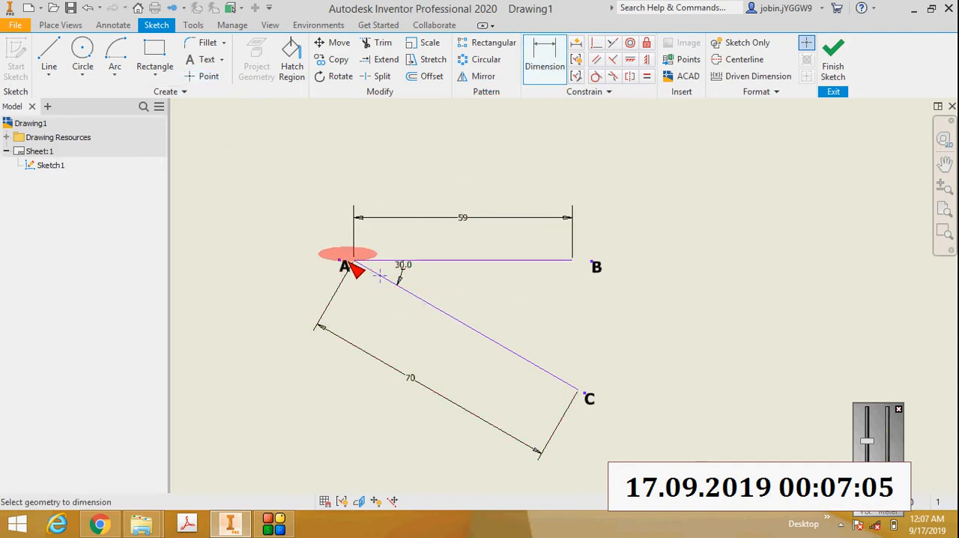
left_click(353, 260)
left_click(377, 281)
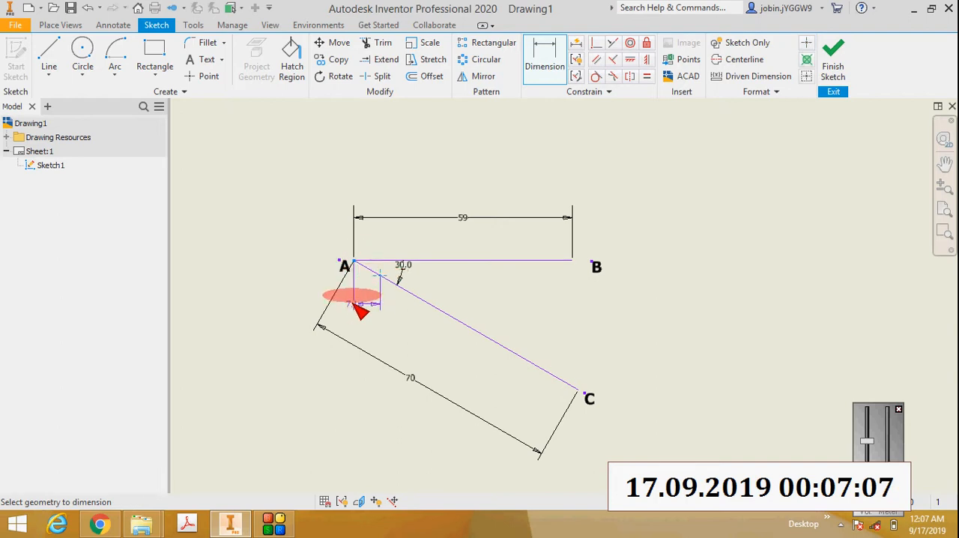
right_click(353, 302)
left_click(348, 364)
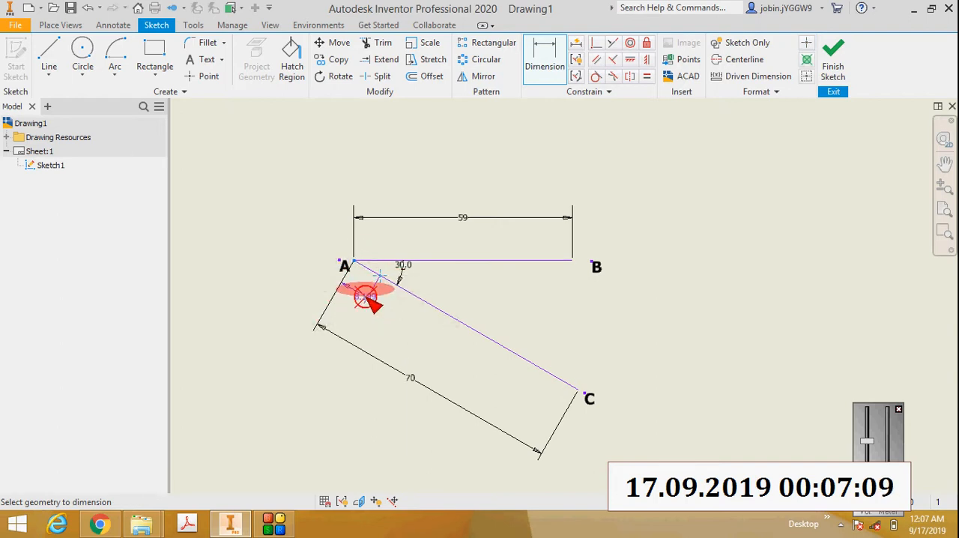
left_click(366, 298)
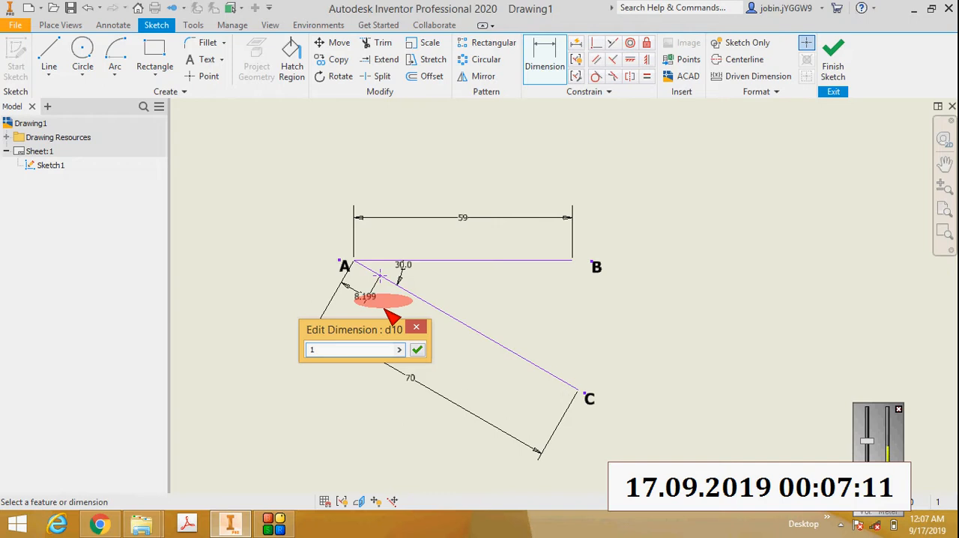
key("Return")
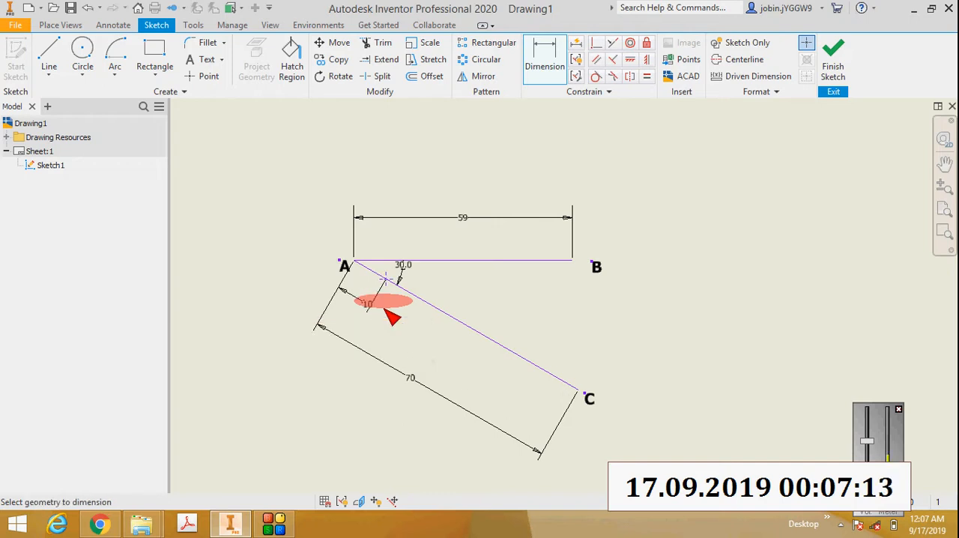
scroll(386, 277, "up", 3)
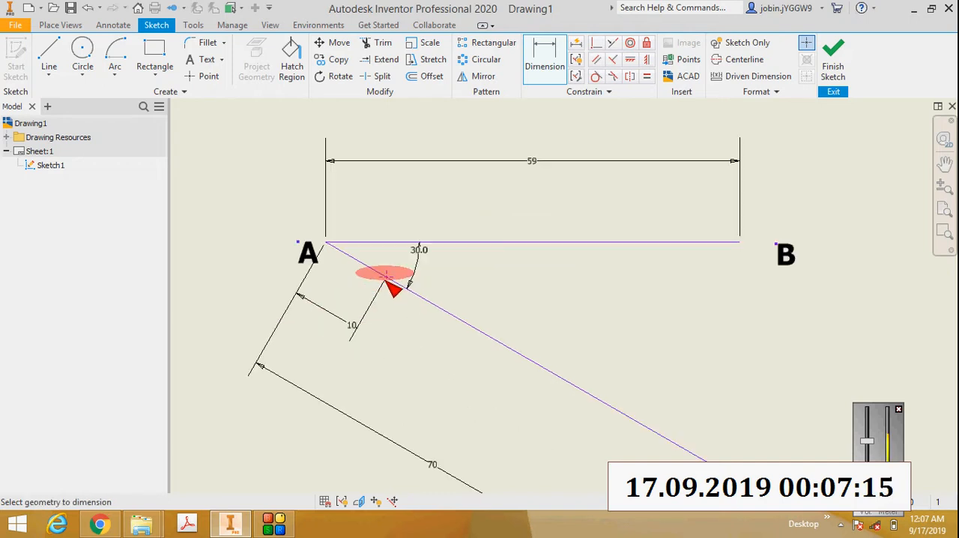
key("Escape")
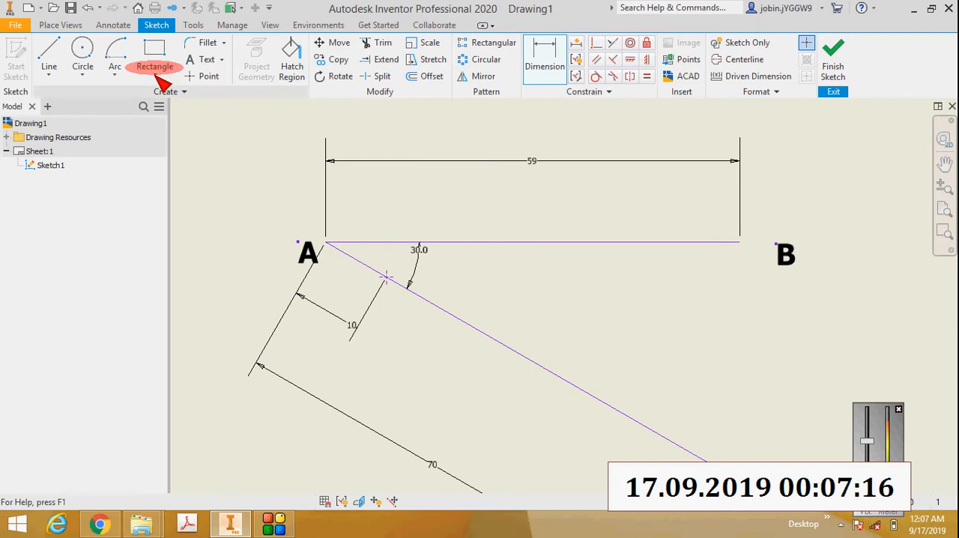
Step: Add a bold text label "1'" below the first division point on line AC and move it slightly to the left
left_click(203, 60)
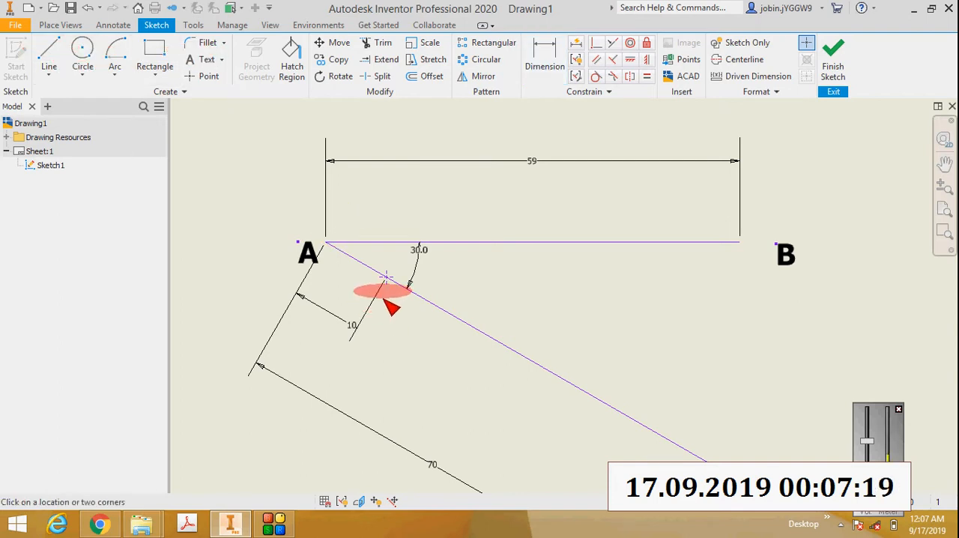
left_click(386, 278)
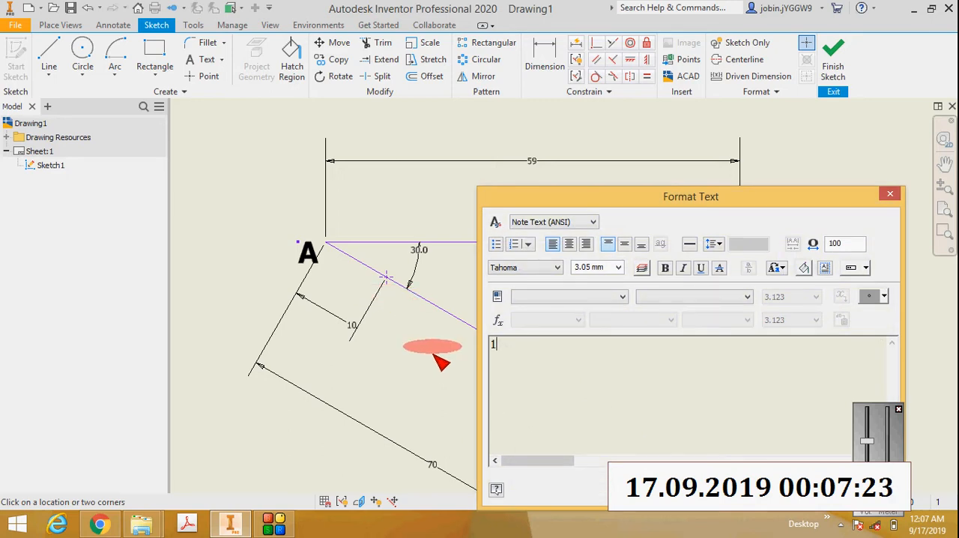
double_click(495, 343)
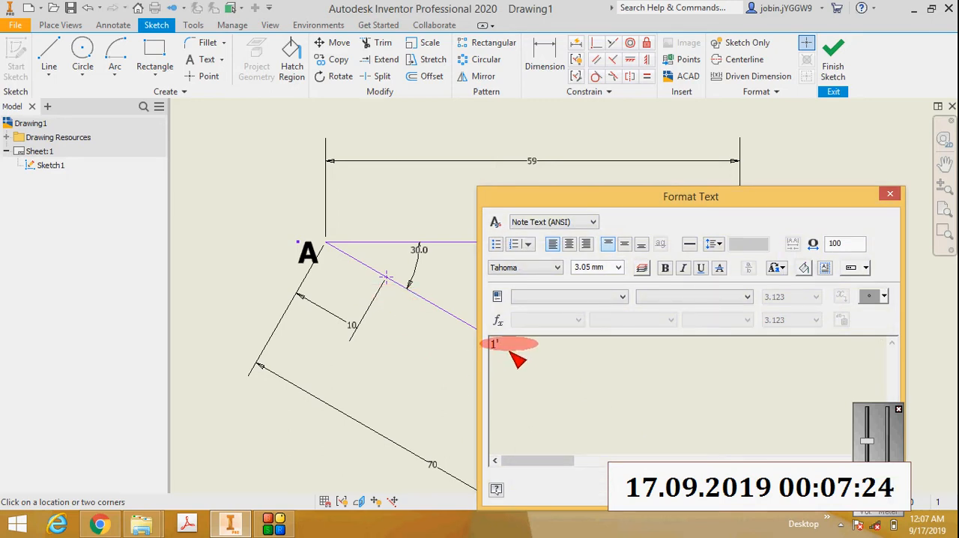
left_click(667, 273)
left_click(428, 349)
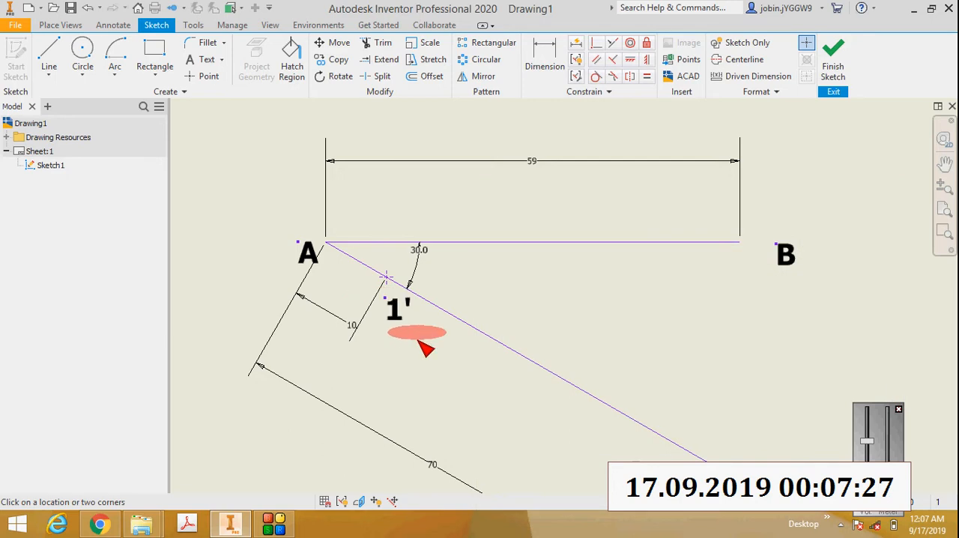
scroll(428, 348, "up", 4)
left_click_drag(383, 289, 316, 264)
scroll(353, 306, "down", 3)
Step: Place a second point on line AC beyond 1' and set the aligned dimension between the two points to 10 mm
left_click(203, 76)
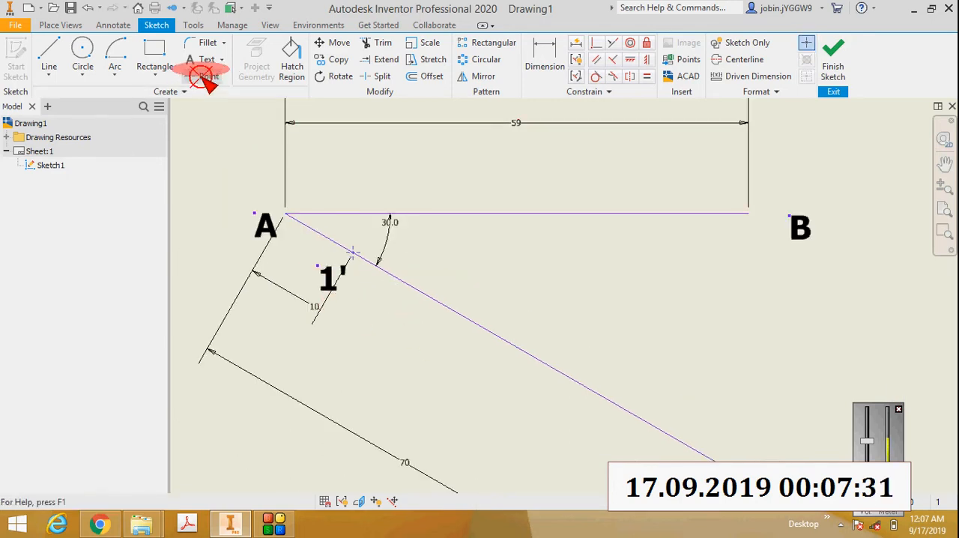
left_click(411, 286)
key("Escape")
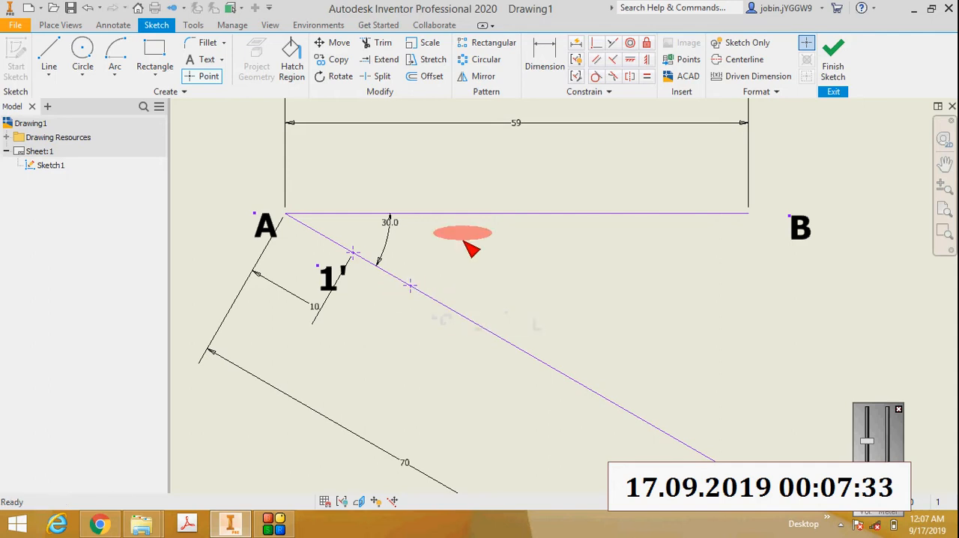
left_click(544, 64)
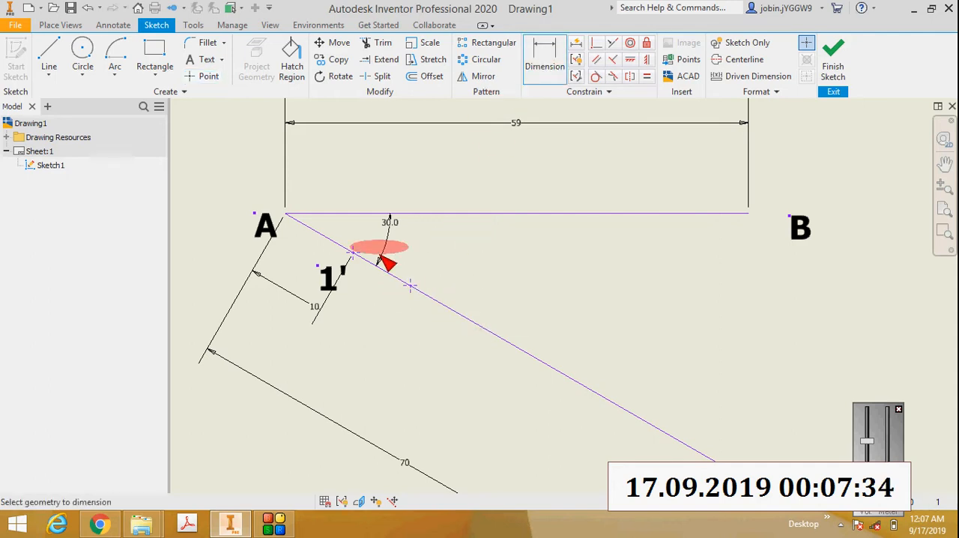
left_click(412, 288)
right_click(361, 314)
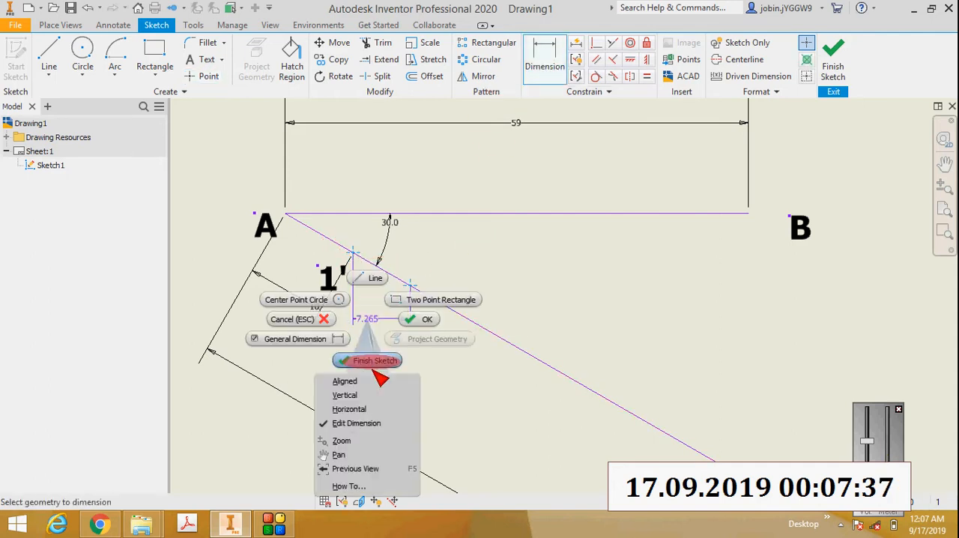
left_click(367, 358)
left_click(366, 333)
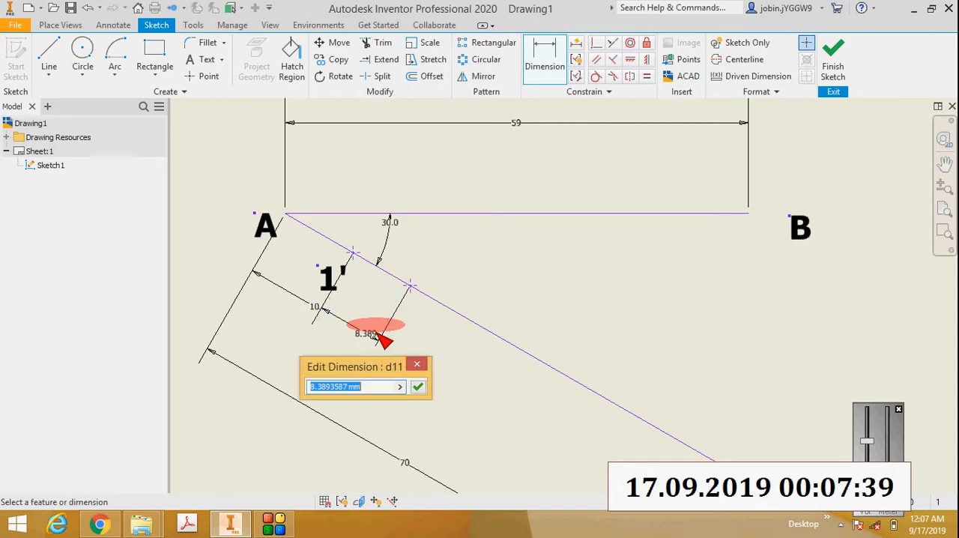
key("Return")
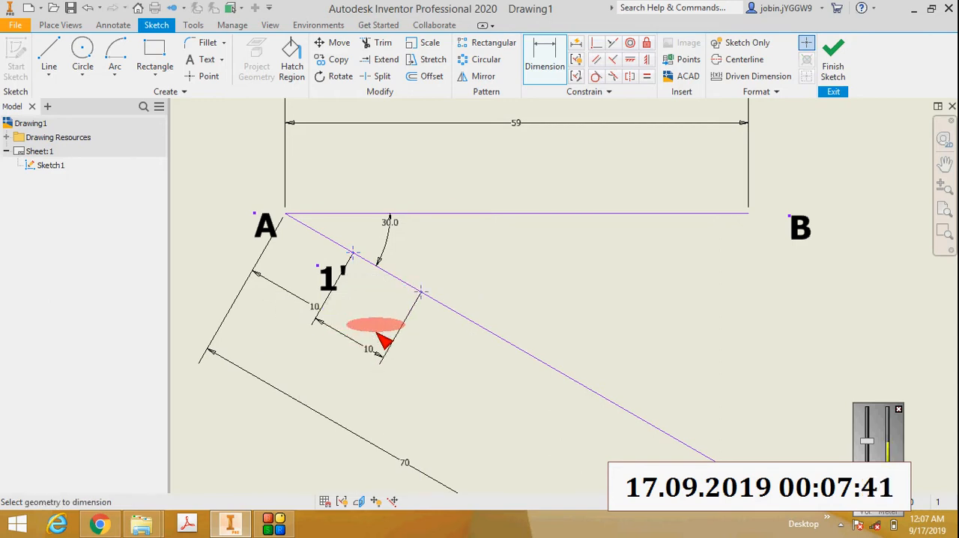
Step: Add a bold text label "2'" below the second division point and shift it up and left, closer to the point
left_click(210, 60)
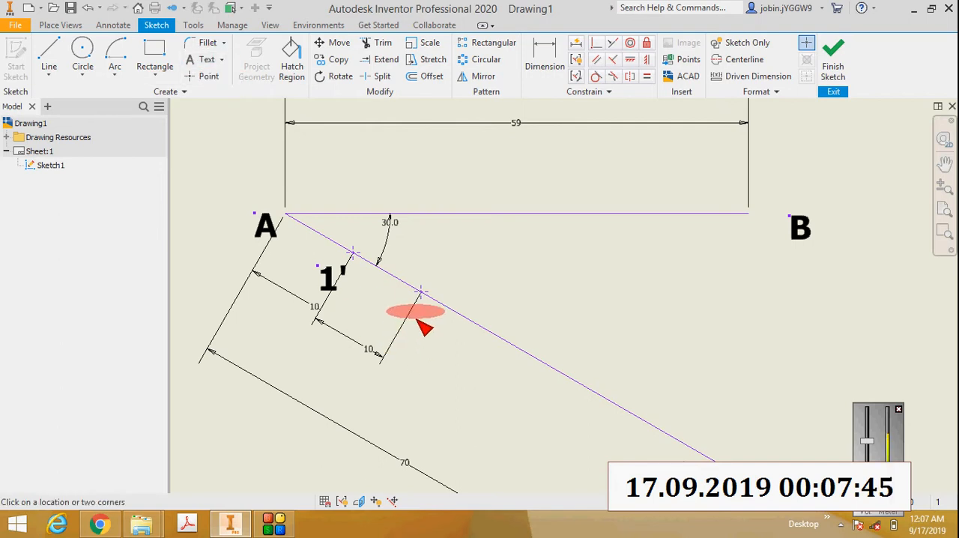
left_click(416, 319)
type("2'")
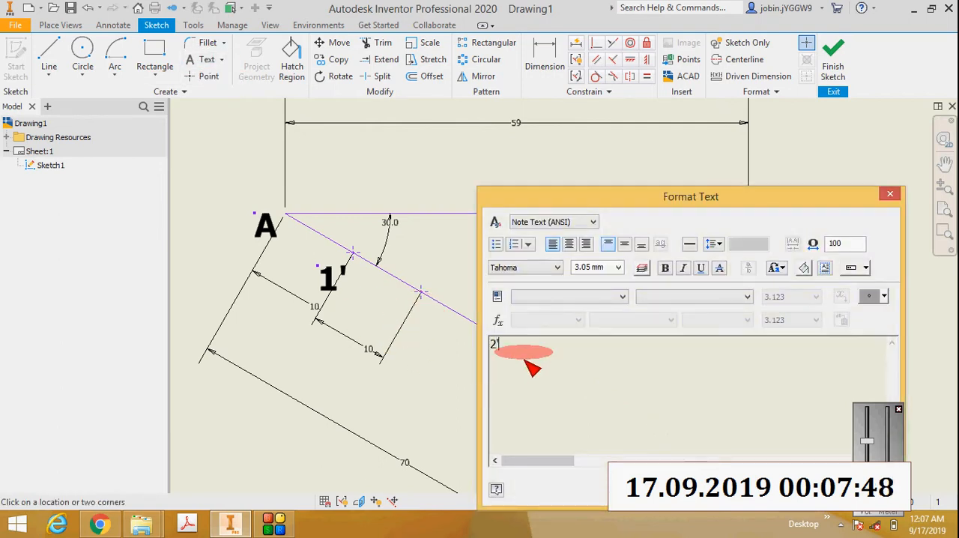
left_click_drag(523, 359, 484, 343)
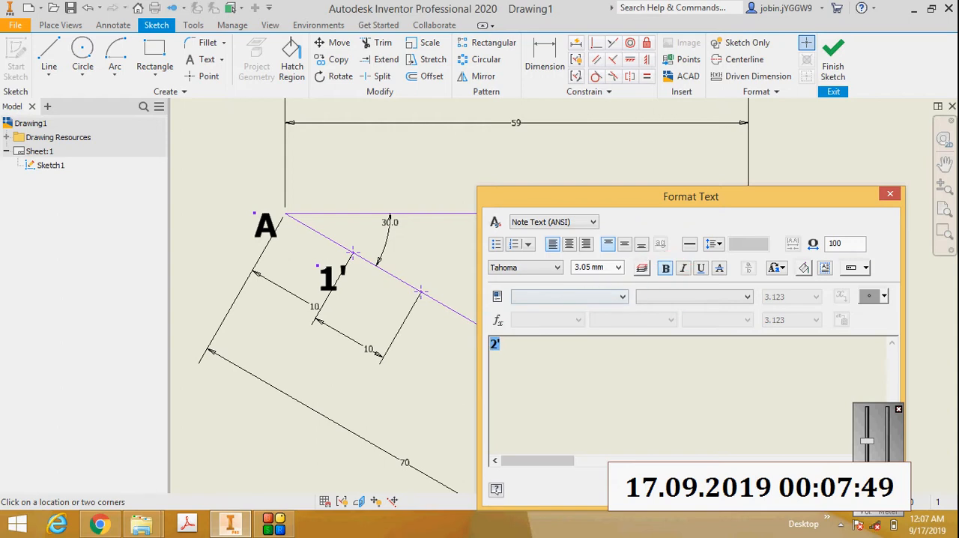
left_click(797, 489)
scroll(433, 326, "down", 3)
key("Escape")
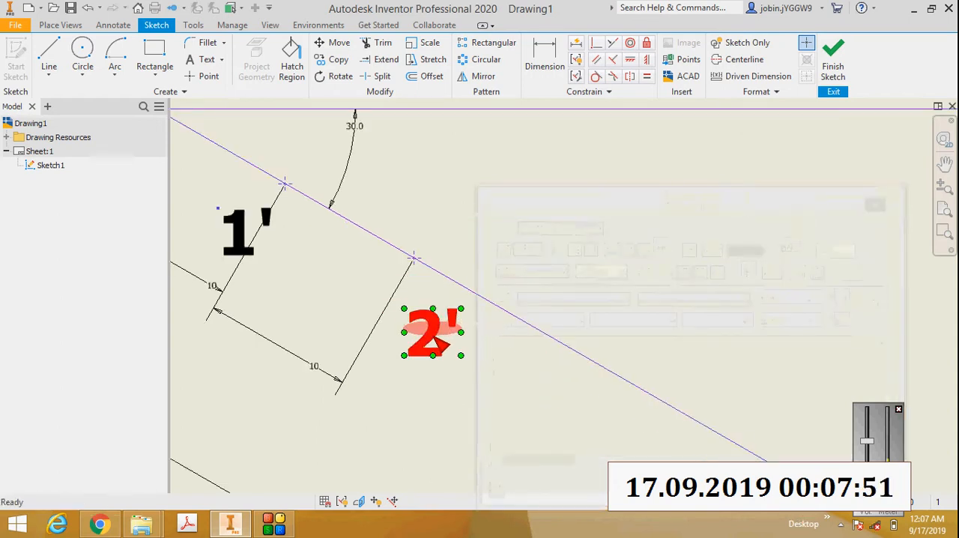
left_click_drag(432, 323, 402, 301)
scroll(402, 301, "up", 3)
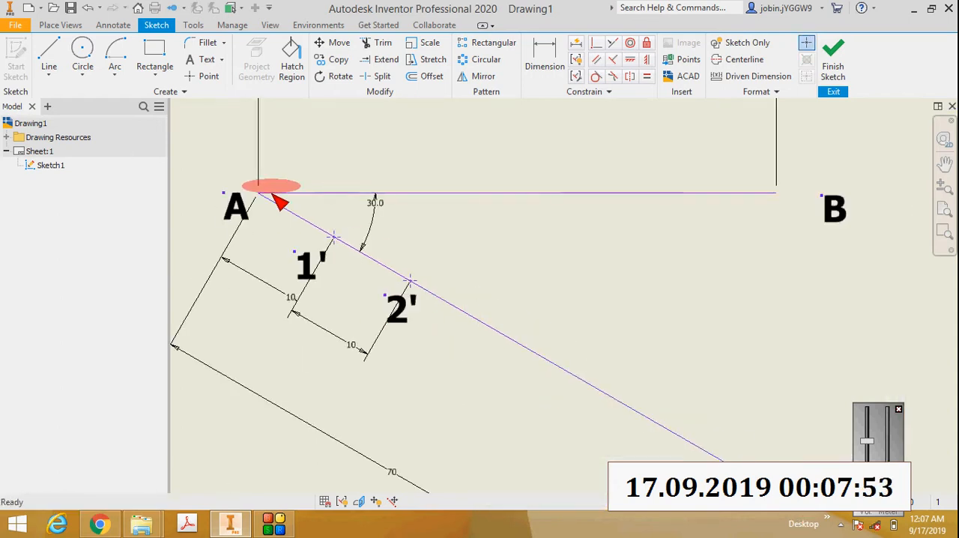
Step: Place a third point on line AC beyond 2' and set its aligned dimension from point 2' to 10 mm
left_click(214, 77)
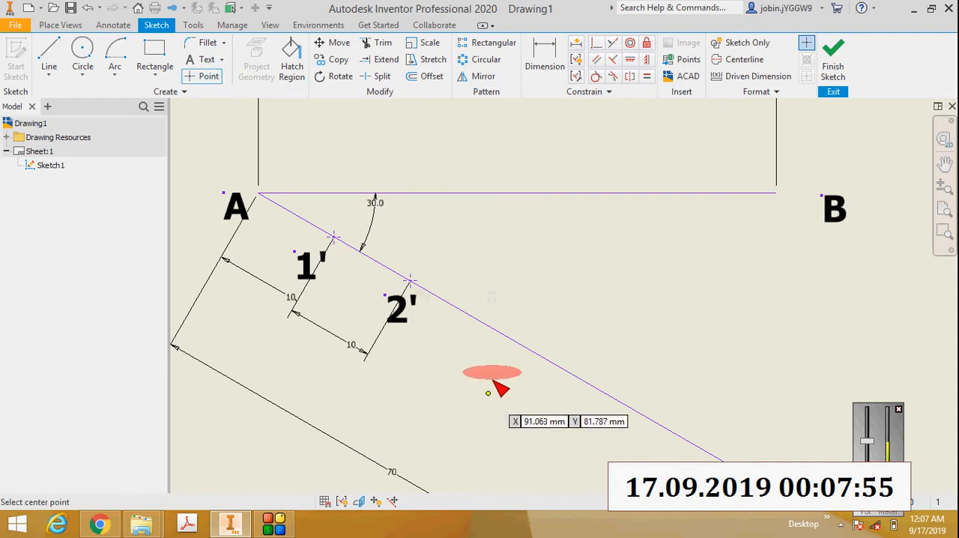
left_click(474, 318)
left_click(544, 61)
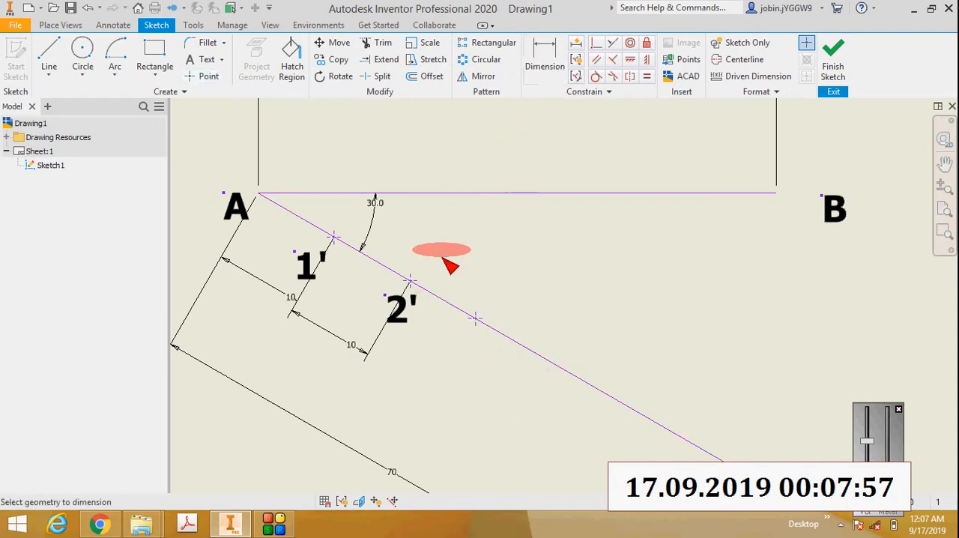
left_click(471, 320)
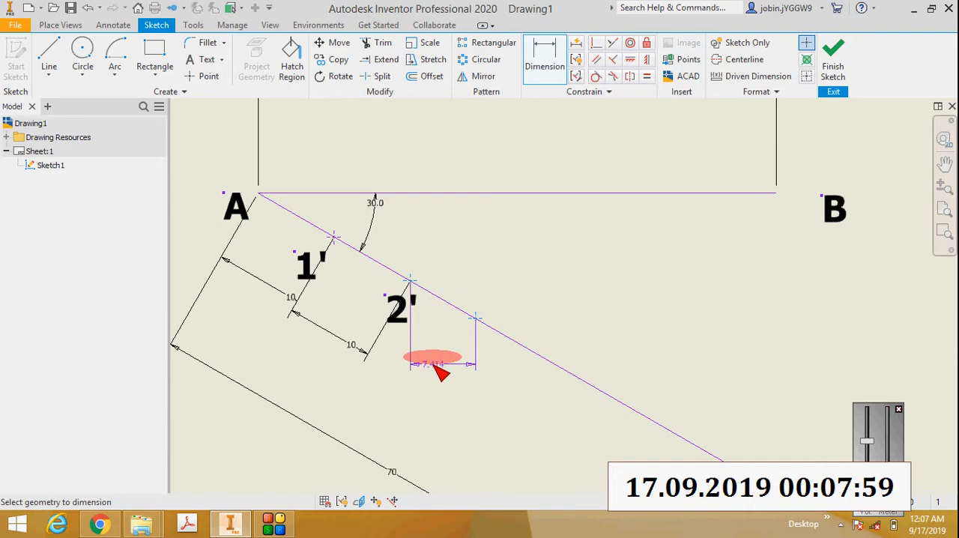
right_click(437, 367)
left_click(438, 195)
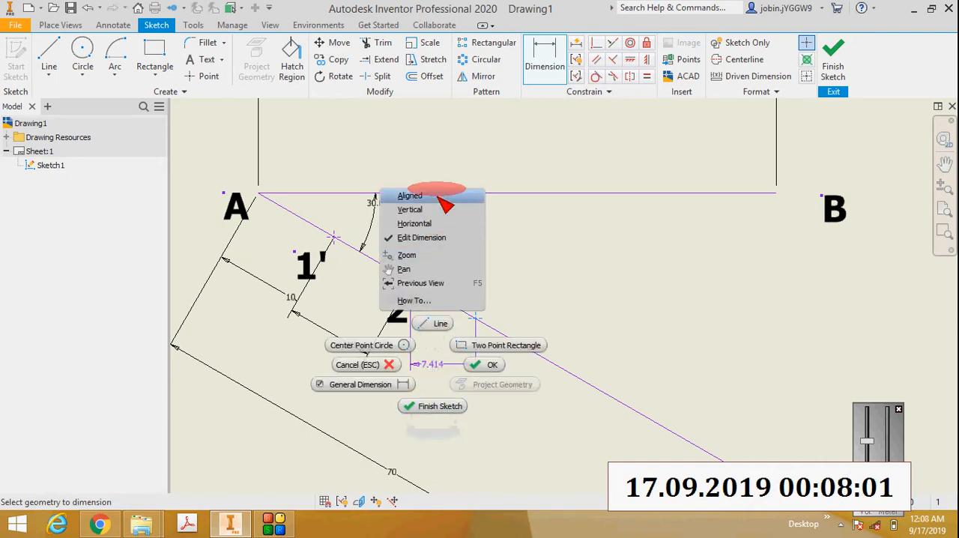
left_click(441, 376)
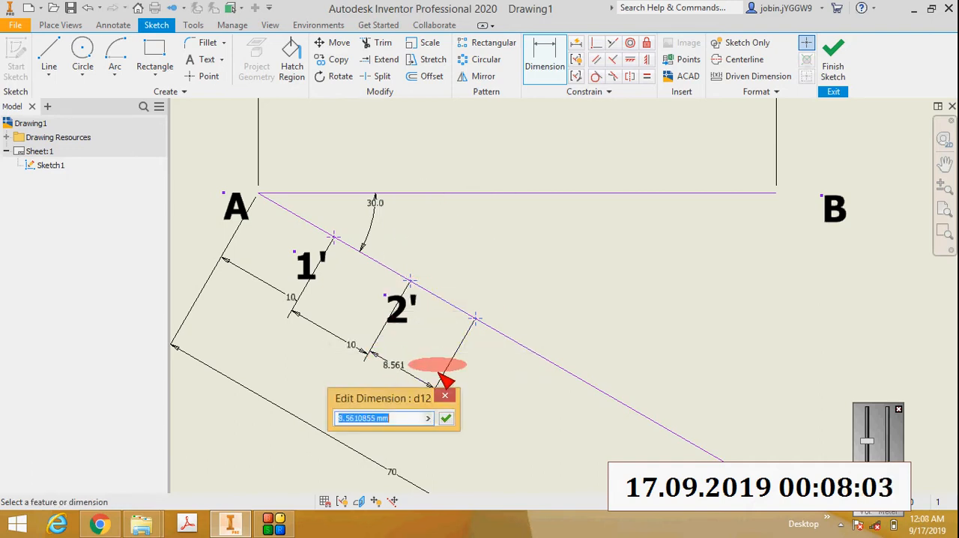
type("10")
key("Return")
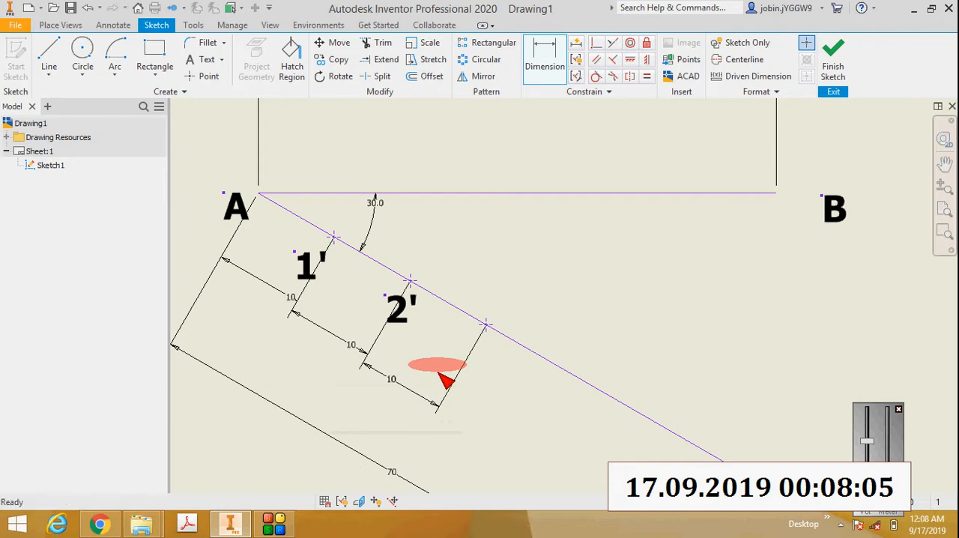
Step: Add a bold text label "3'" below the third division point and shift it up and left, closer to the point
left_click(204, 61)
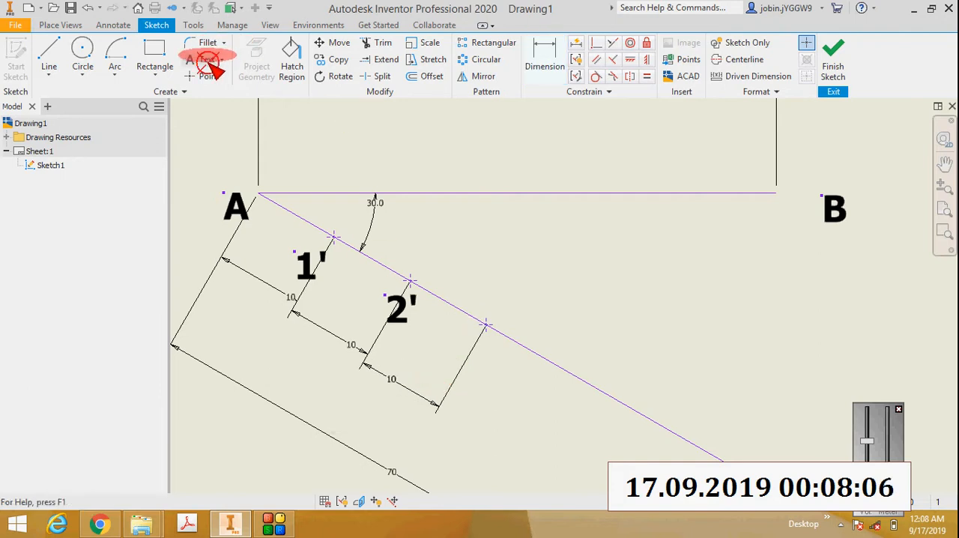
left_click(477, 355)
type("3'")
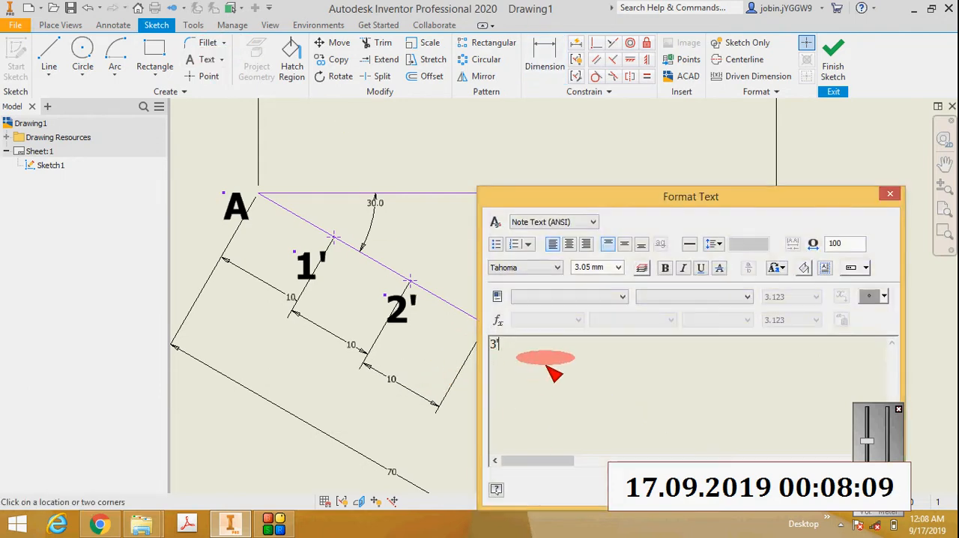
left_click(666, 270)
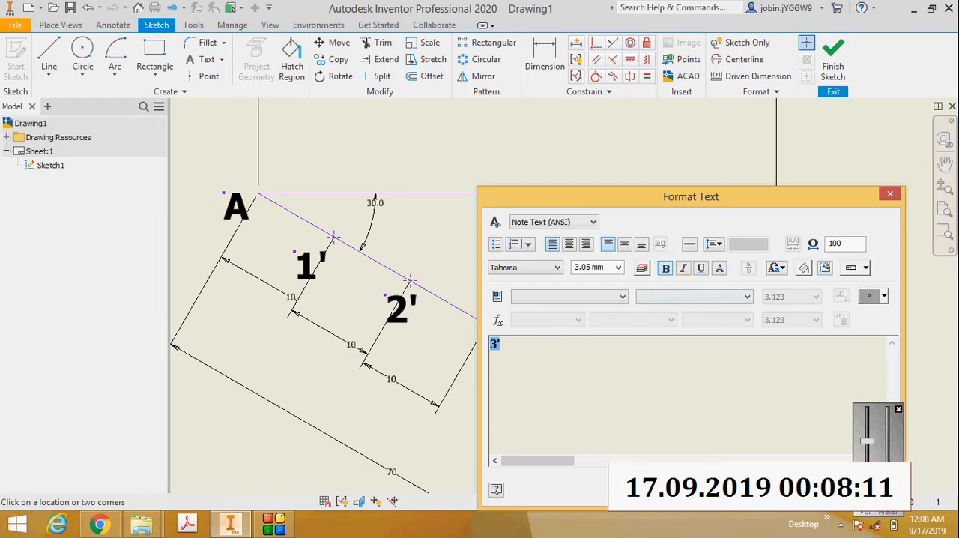
left_click(798, 490)
scroll(465, 358, "down", 3)
left_click_drag(503, 366, 469, 340)
scroll(479, 356, "up", 2)
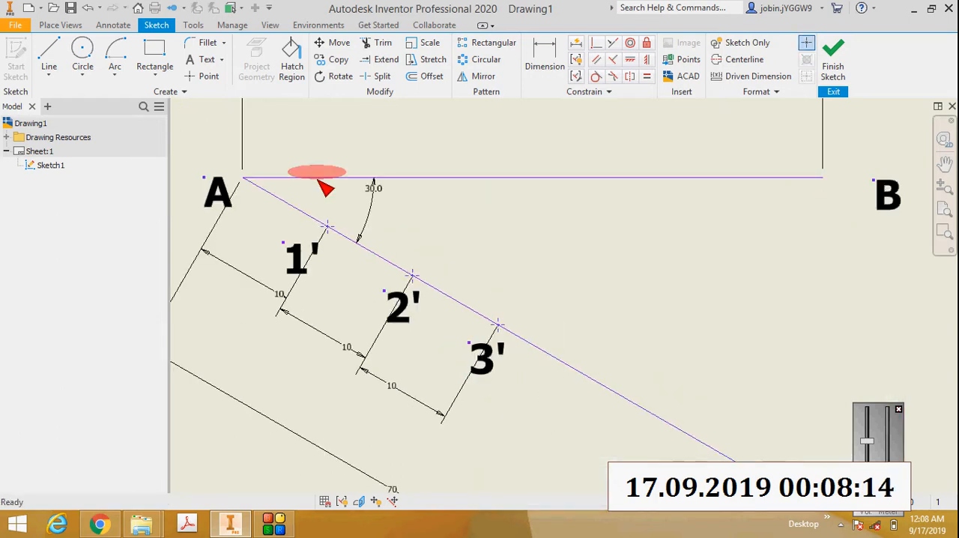
Step: Place a fourth point on line AC beyond 3' and set its aligned dimension from point 3' to 10 mm
left_click(209, 76)
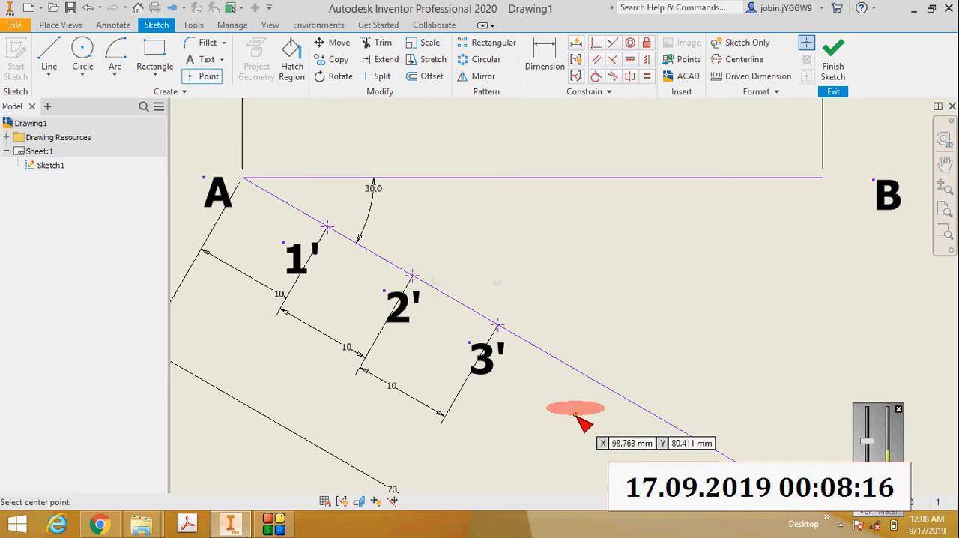
left_click(576, 368)
left_click(544, 60)
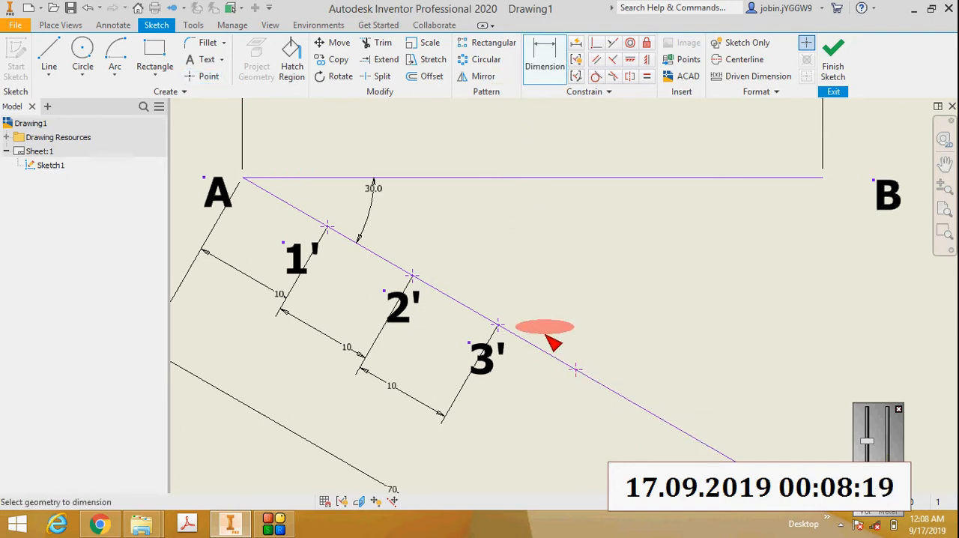
left_click(575, 368)
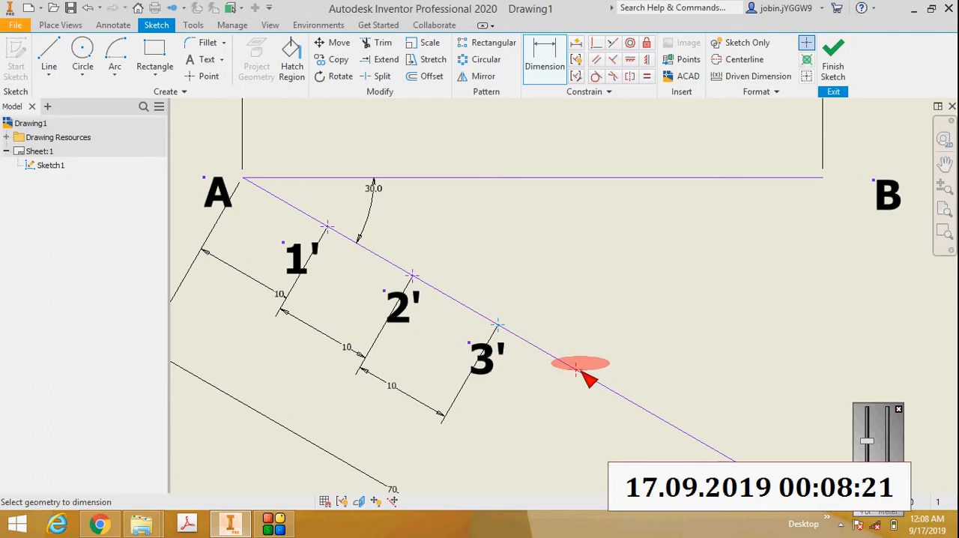
right_click(538, 415)
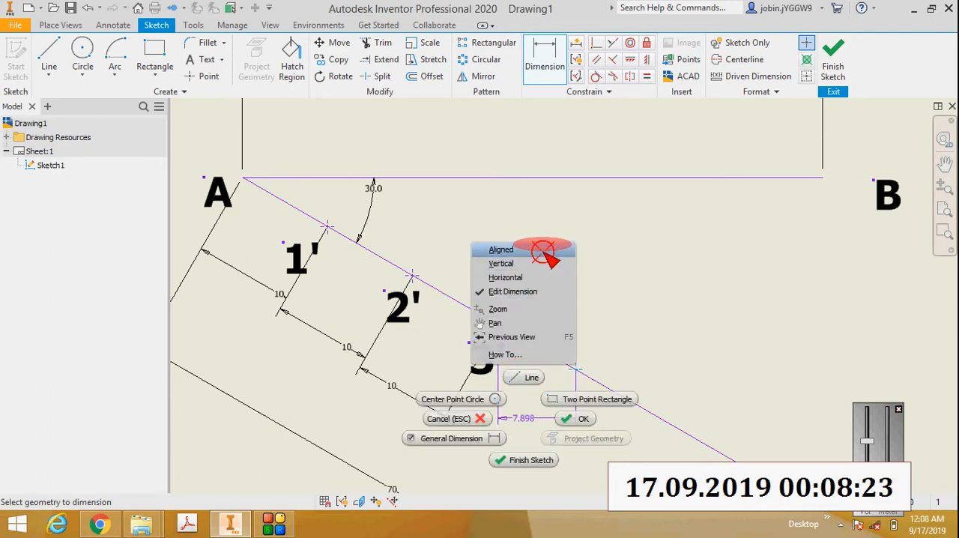
left_click(542, 251)
left_click(491, 436)
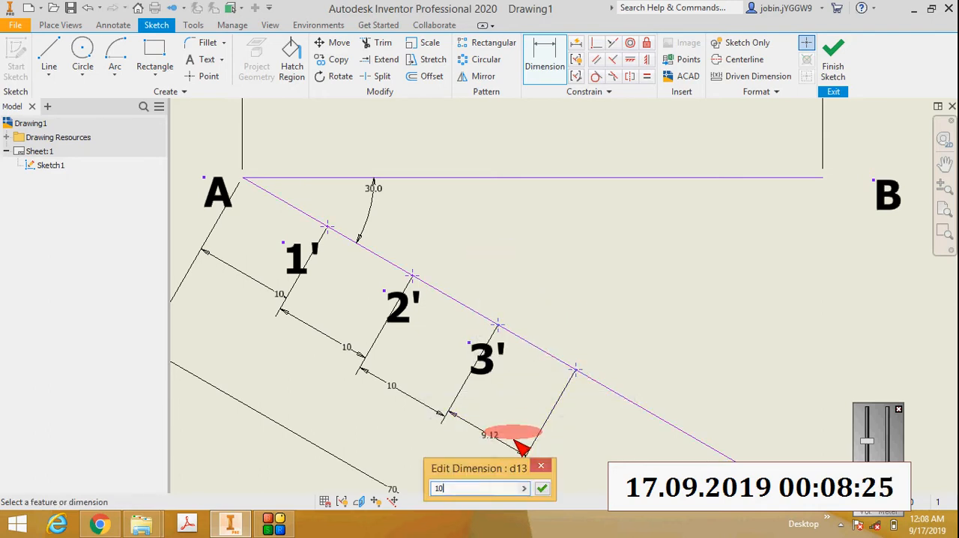
key("Return")
Step: Add a bold text label "4'" below the fourth division point and shift it left, closer to the point
scroll(515, 437, "up", 4)
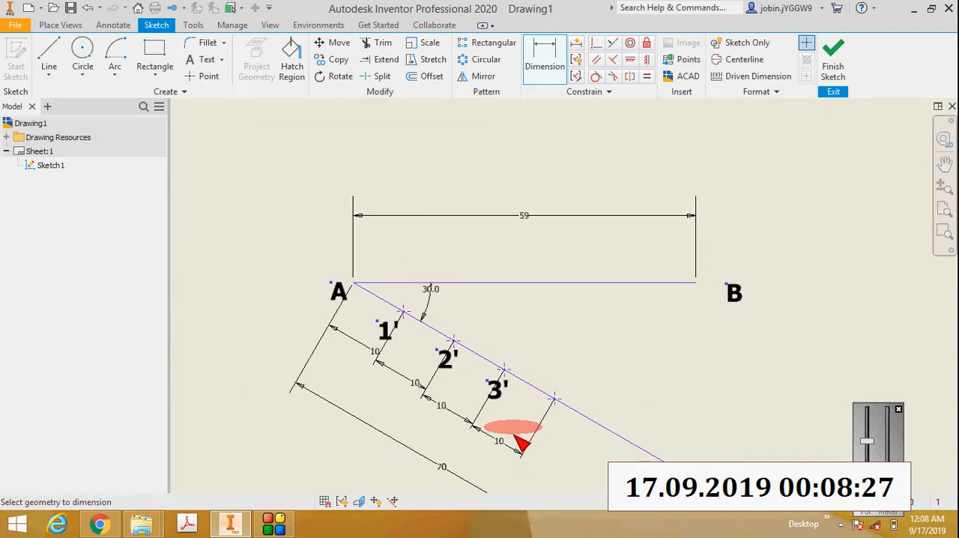
scroll(554, 472, "down", 3)
scroll(515, 400, "down", 3)
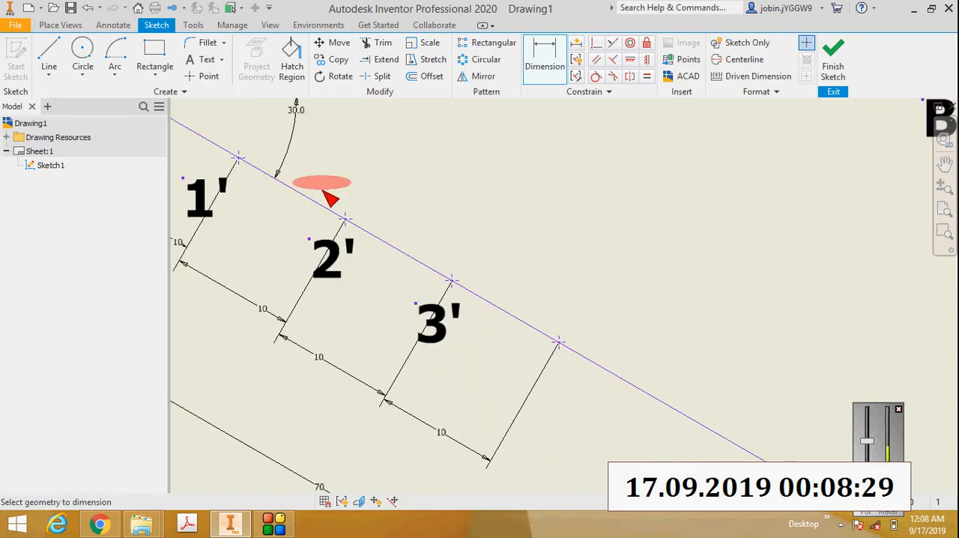
left_click(208, 59)
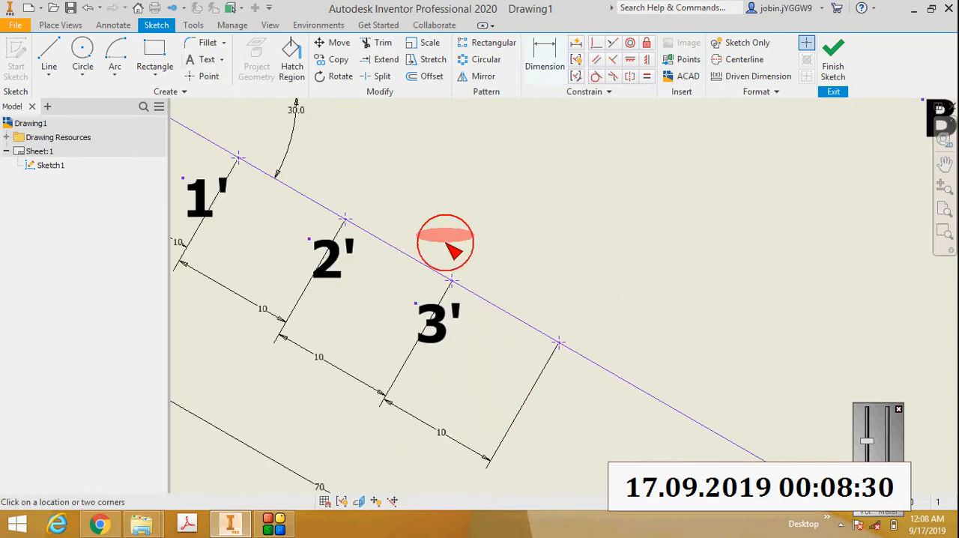
left_click(551, 377)
type("4")
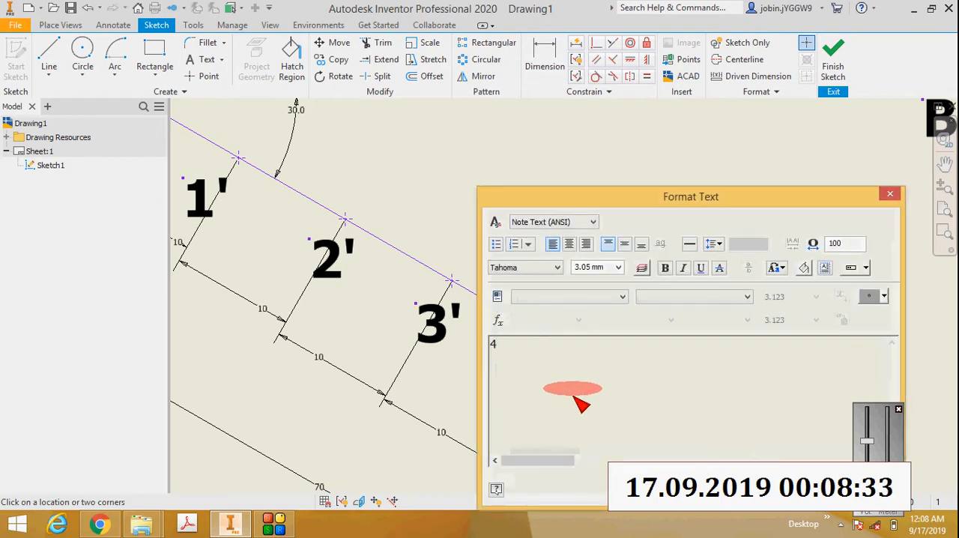
type("'")
key("ctrl+a")
left_click(665, 268)
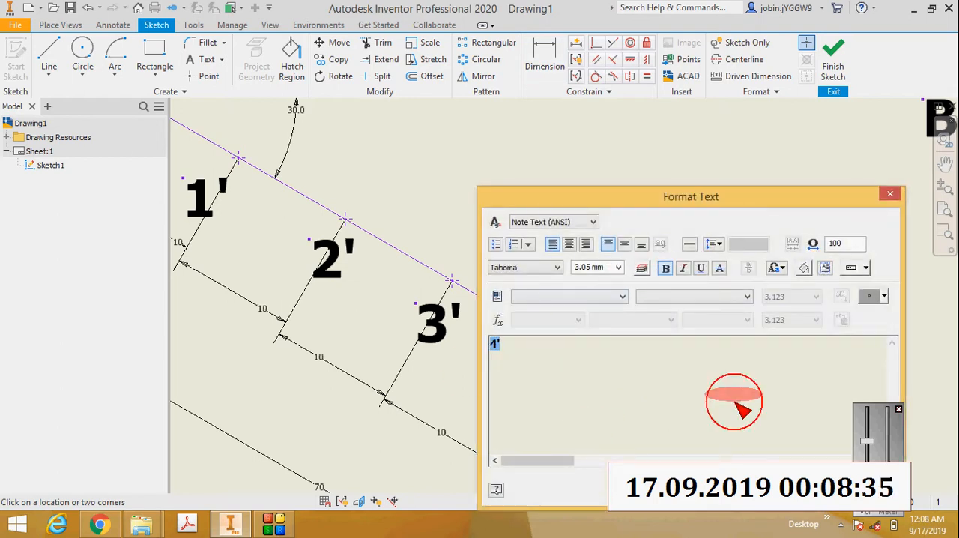
left_click(594, 405)
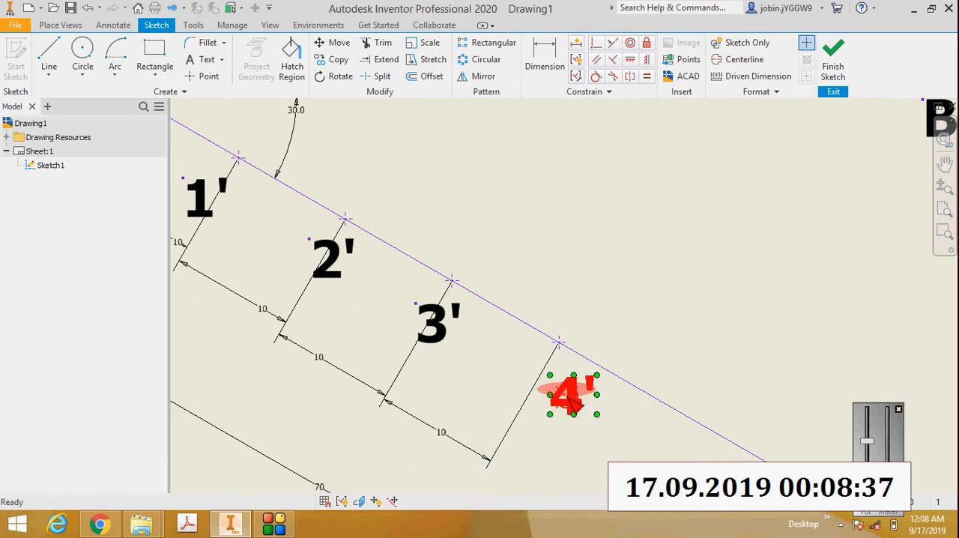
left_click_drag(574, 400, 553, 401)
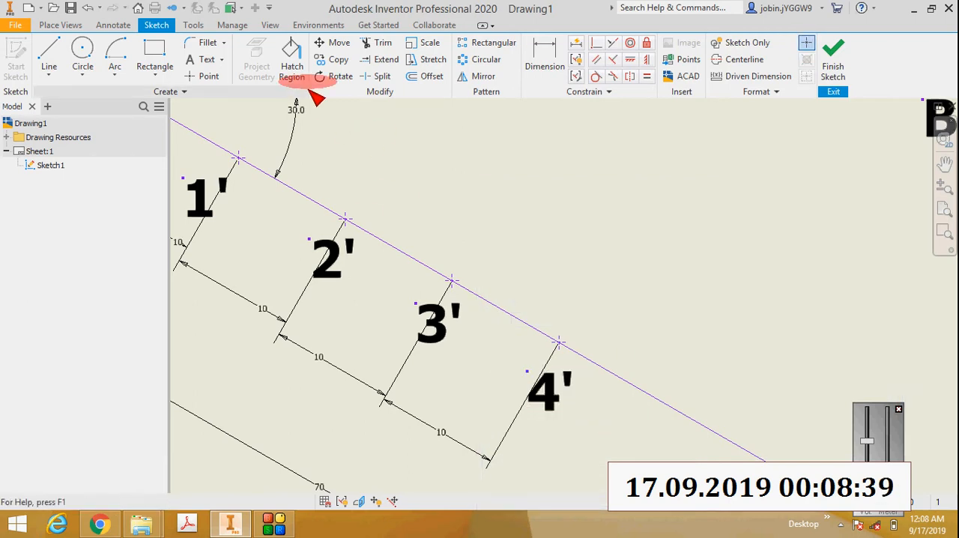
Step: Place a fifth point on line AC beyond 4' and set its aligned dimension from point 4' to 10 mm
left_click(209, 77)
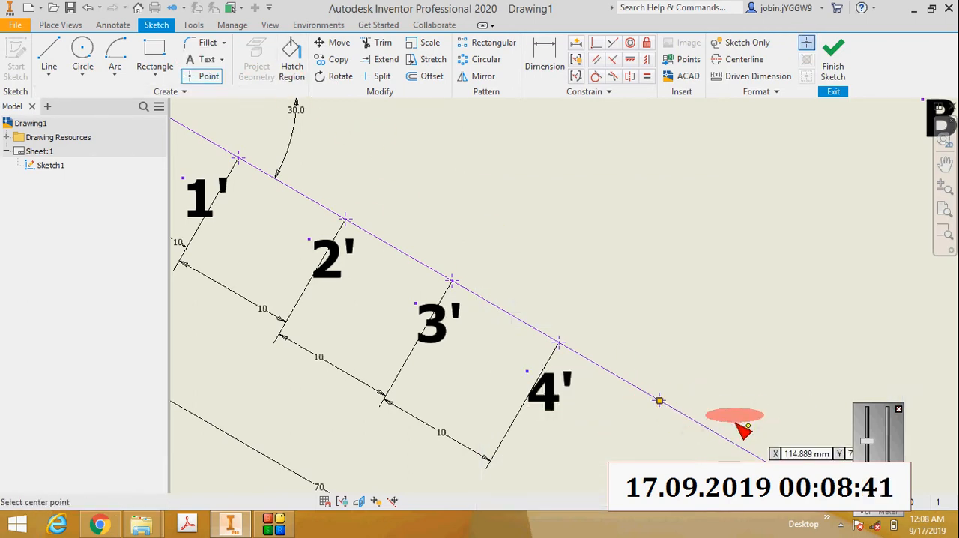
left_click(545, 60)
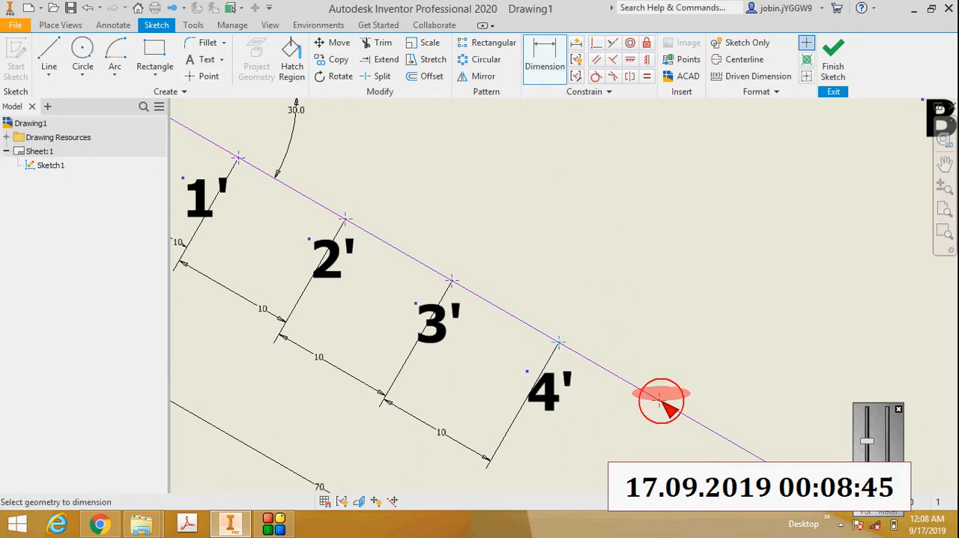
right_click(573, 451)
left_click(595, 278)
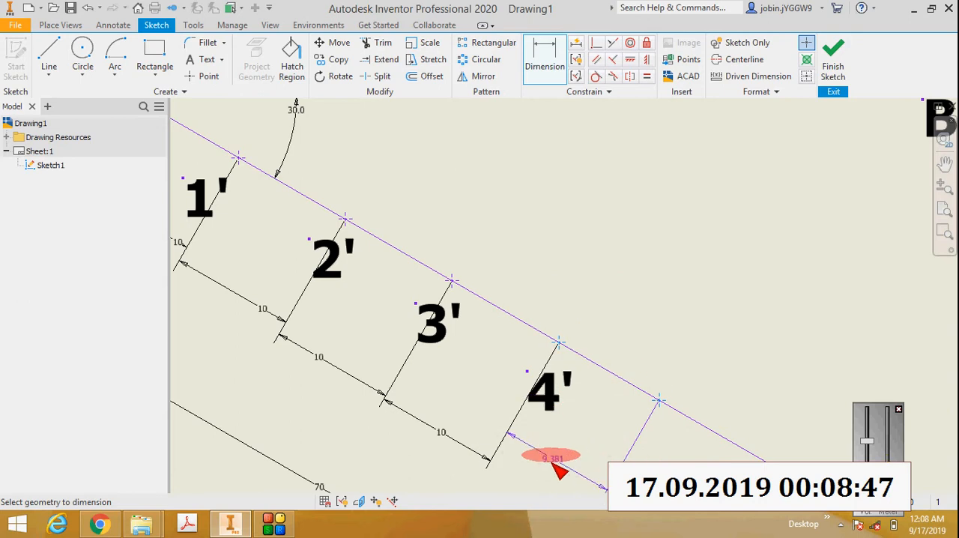
left_click(579, 468)
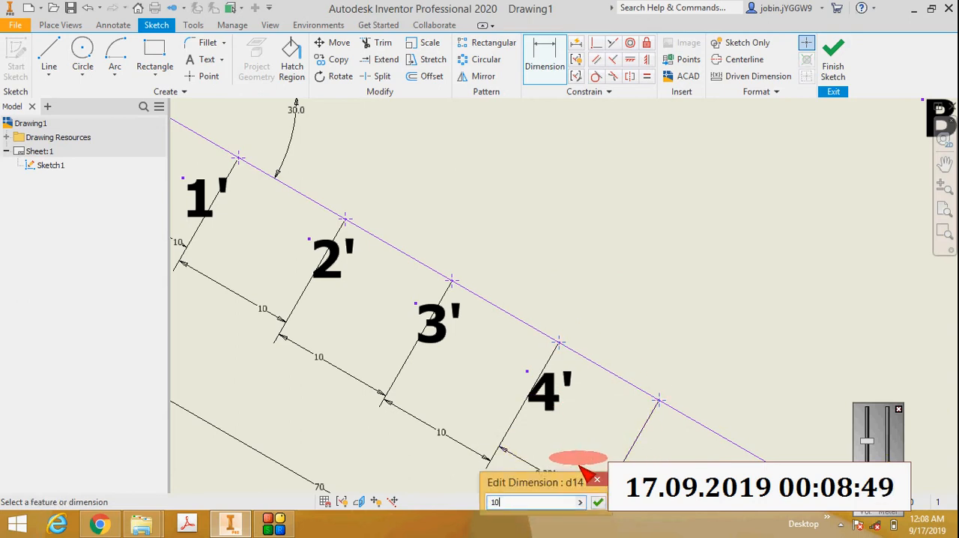
type("10")
key("Return")
Step: Add a bold text label "5'" below the fifth division point and shift it left, closer to the point
scroll(588, 474, "down", 2)
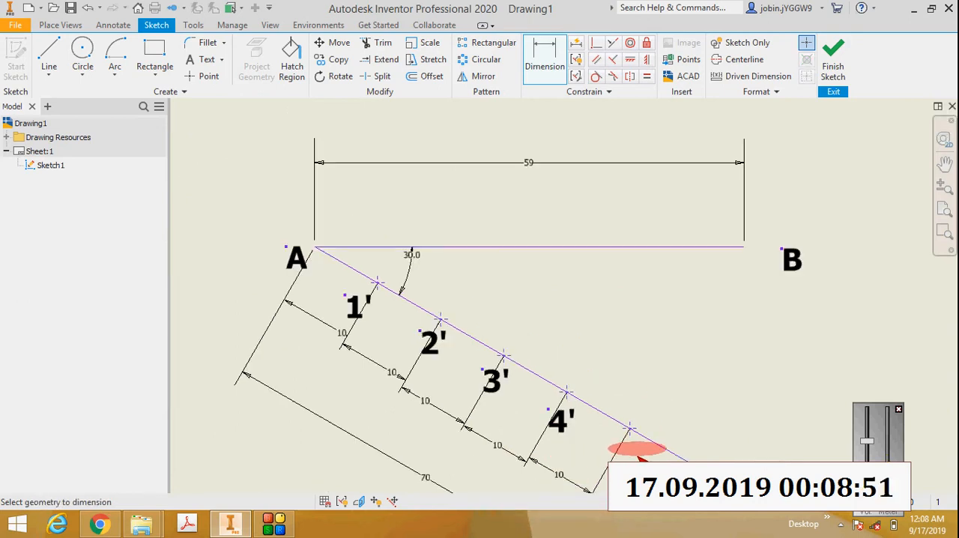
scroll(637, 451, "up", 4)
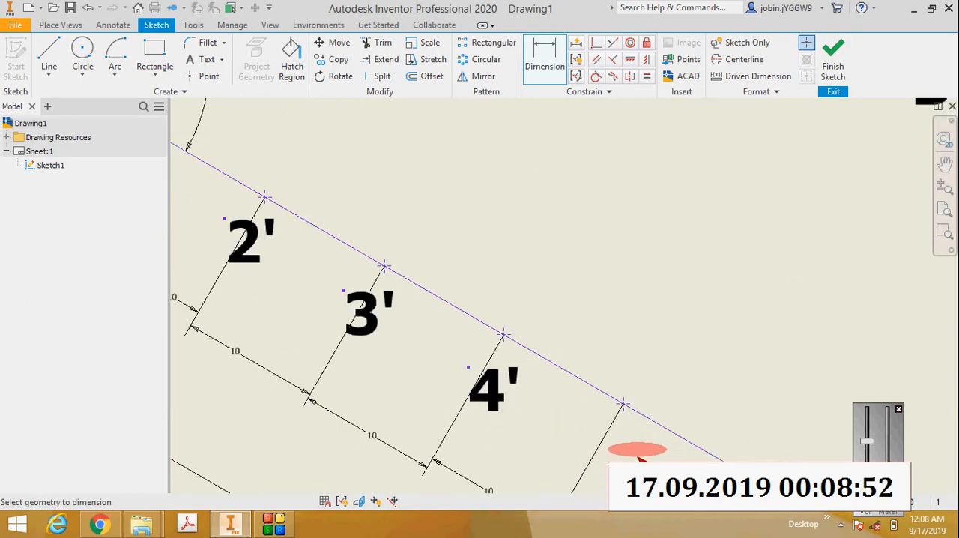
left_click(206, 59)
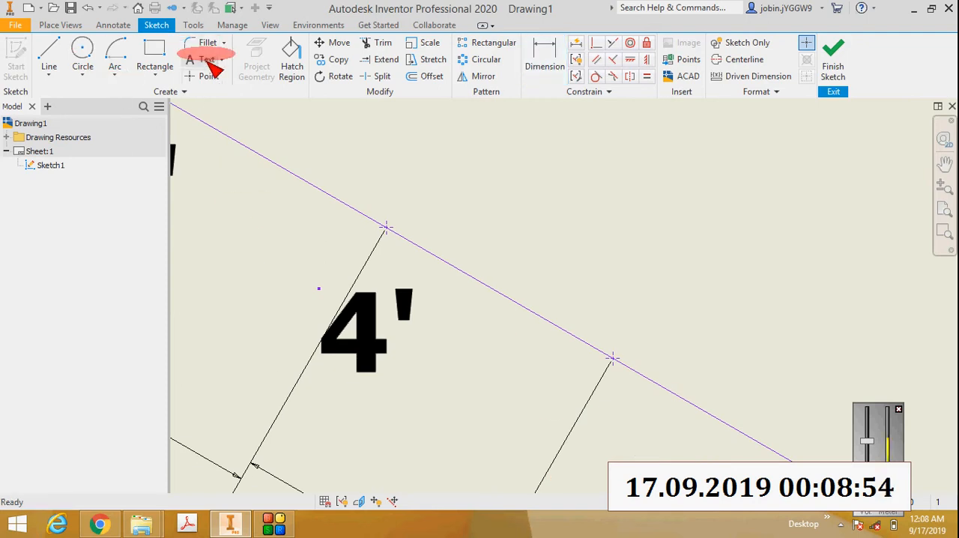
left_click(589, 405)
type("5'")
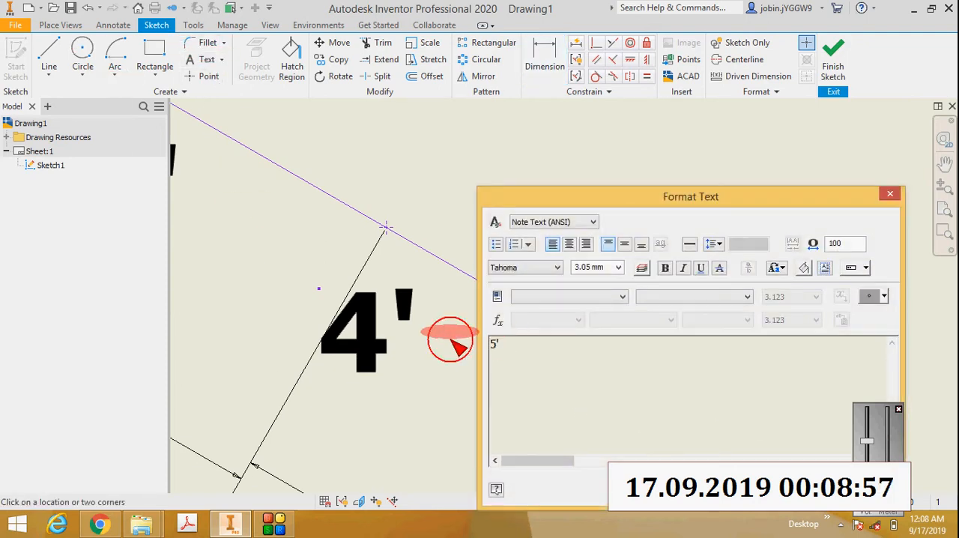
double_click(517, 344)
left_click(666, 268)
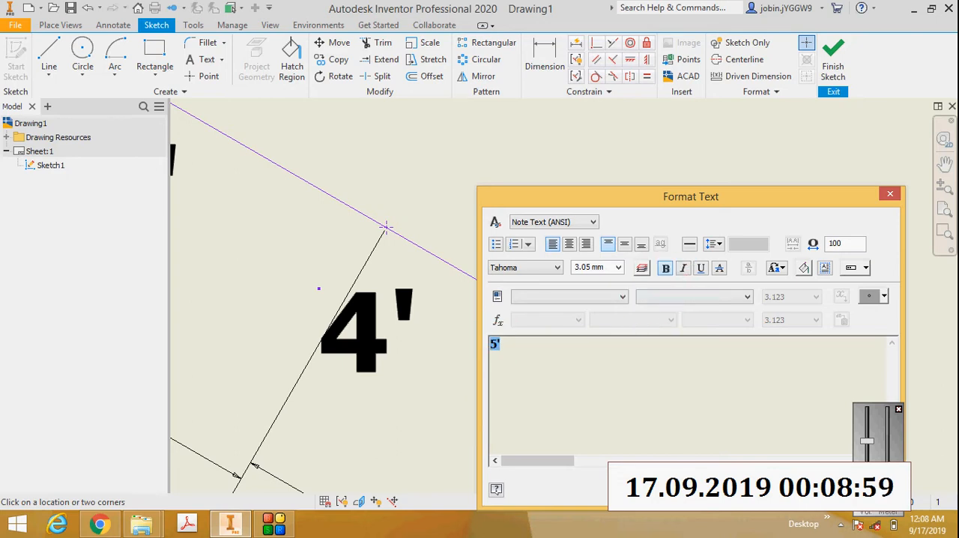
left_click(796, 489)
scroll(745, 437, "up", 3)
left_click_drag(669, 442, 642, 444)
scroll(642, 442, "up", 5)
Step: Place a sixth point on line AC beyond 5' and set its aligned dimension from point 5' to 10 mm
scroll(652, 456, "down", 4)
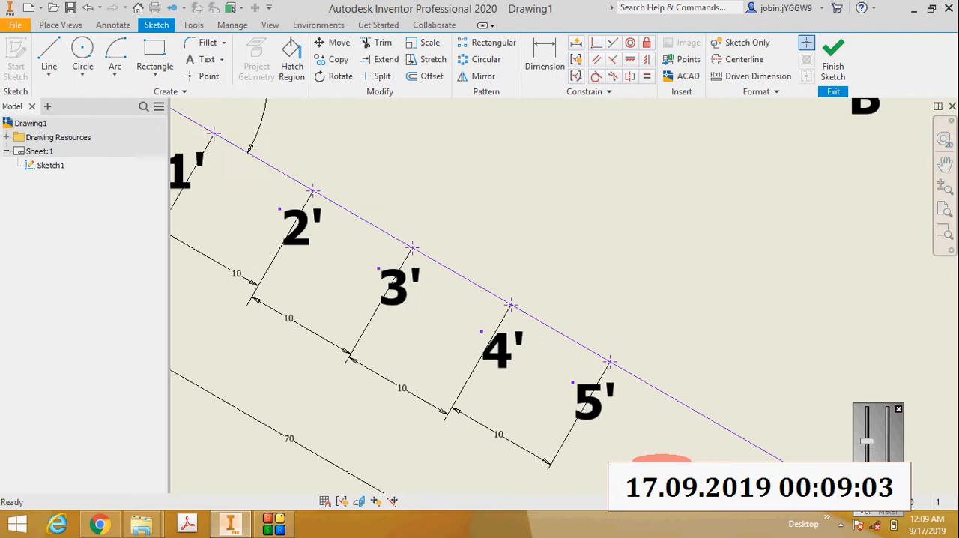
scroll(661, 461, "up", 2)
left_click(203, 76)
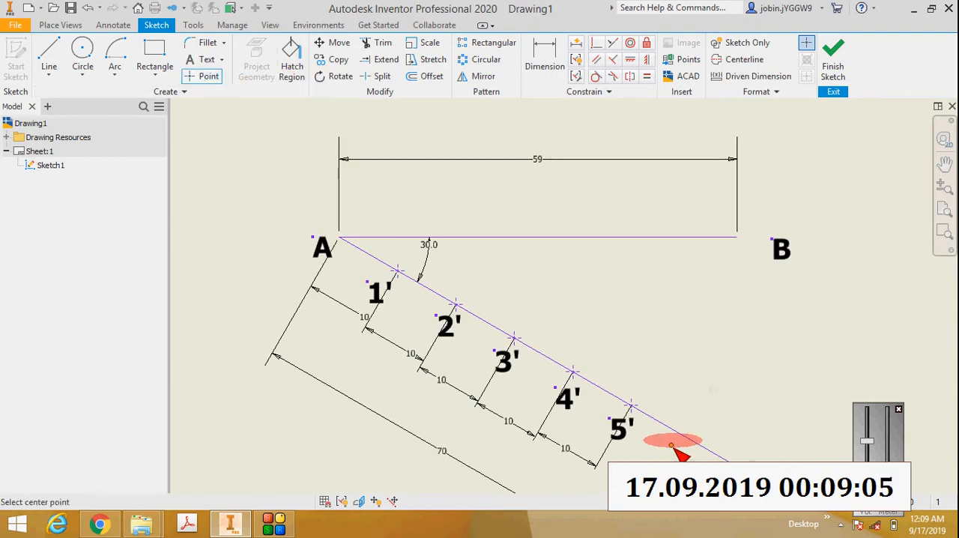
scroll(707, 440, "down", 2)
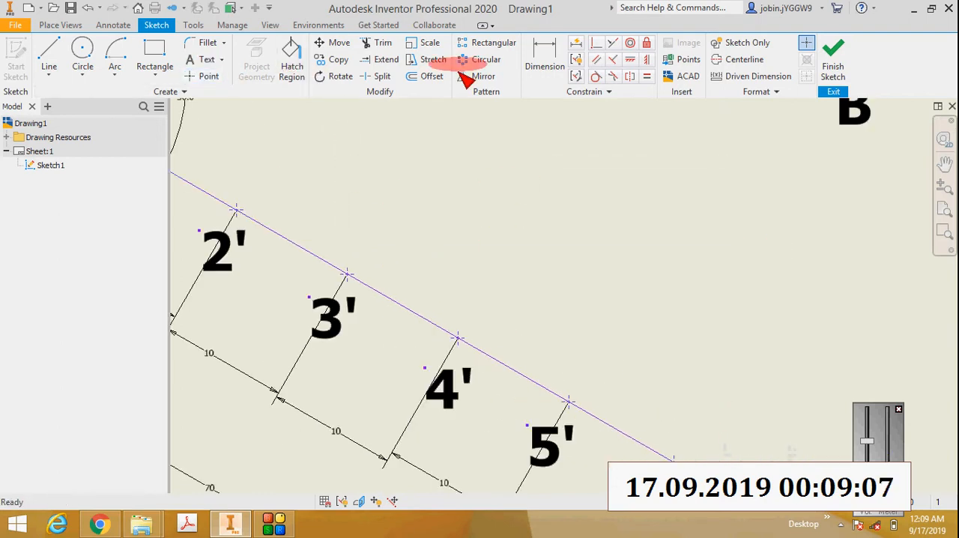
left_click(545, 56)
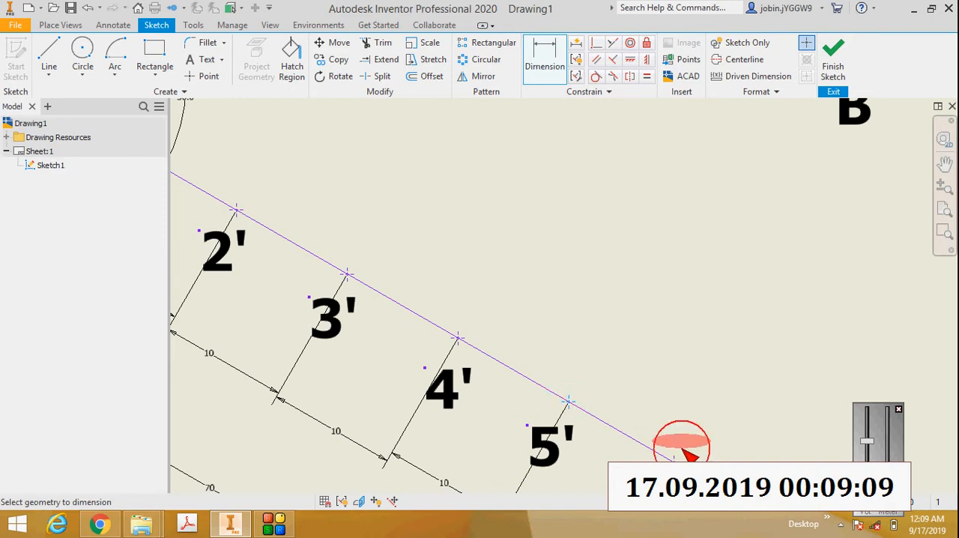
scroll(685, 447, "up", 3)
right_click(645, 438)
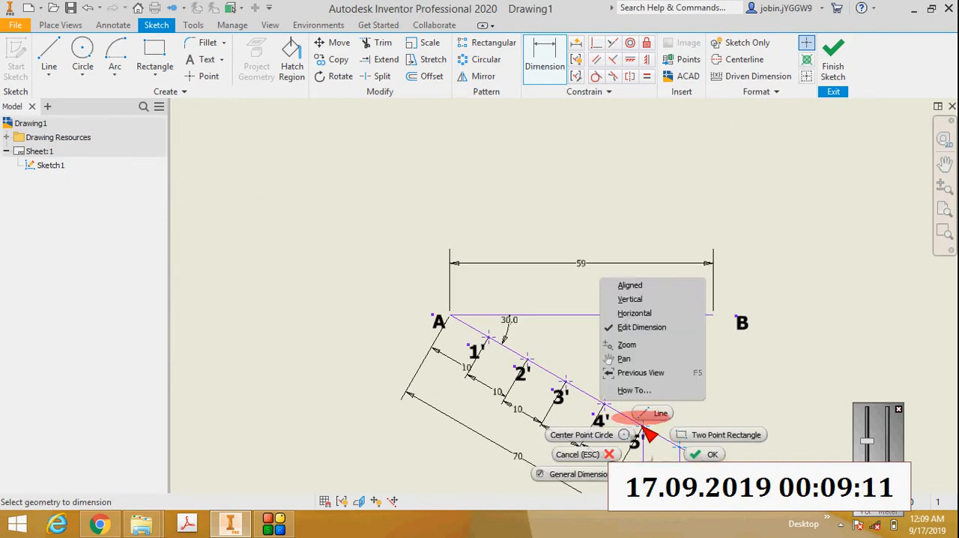
left_click(639, 281)
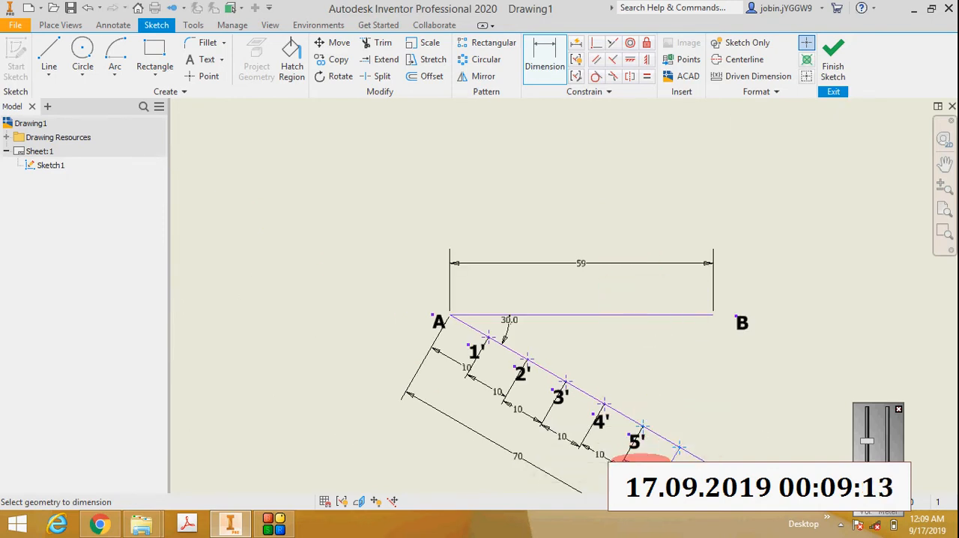
left_click(641, 460)
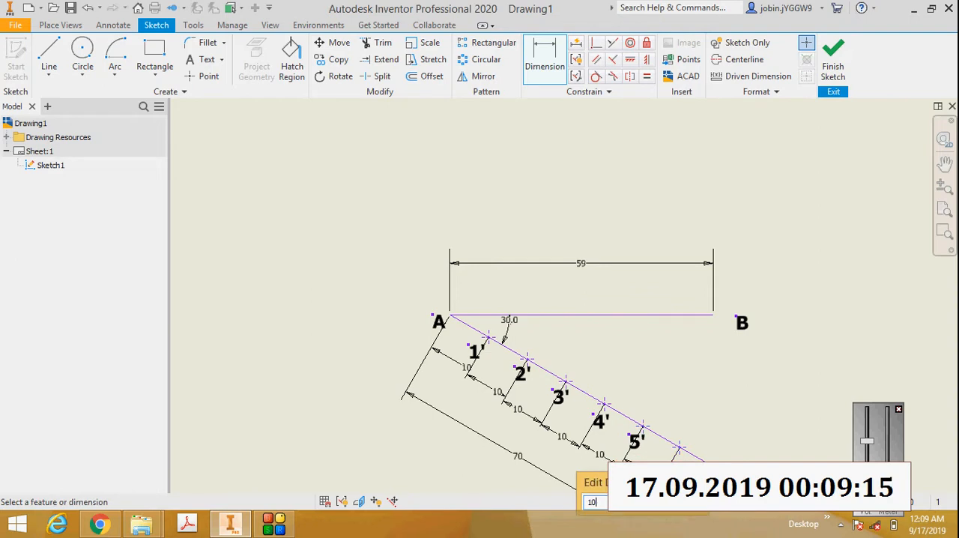
key("Return")
Step: Add a bold text label "6'" below the sixth division point and shift it left, closer to the point
scroll(682, 466, "down", 5)
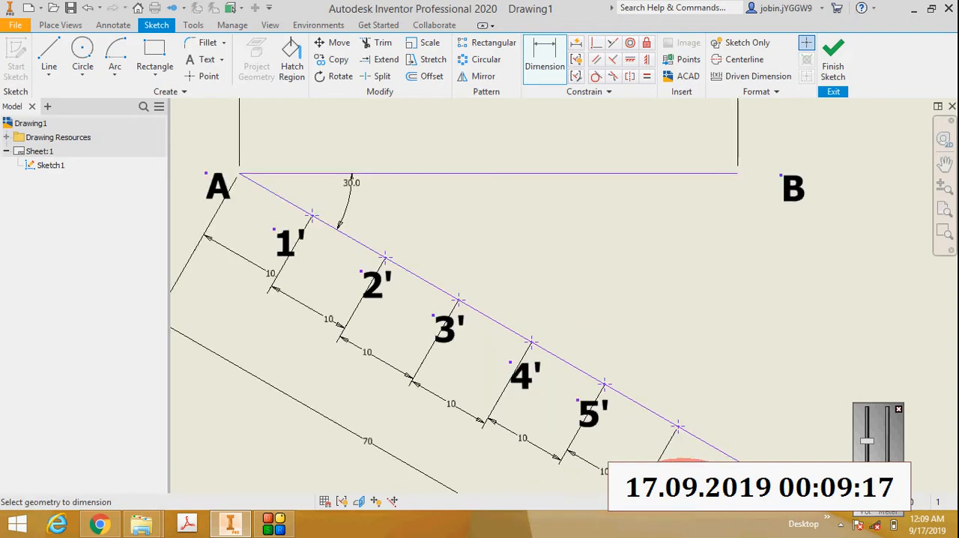
left_click(210, 60)
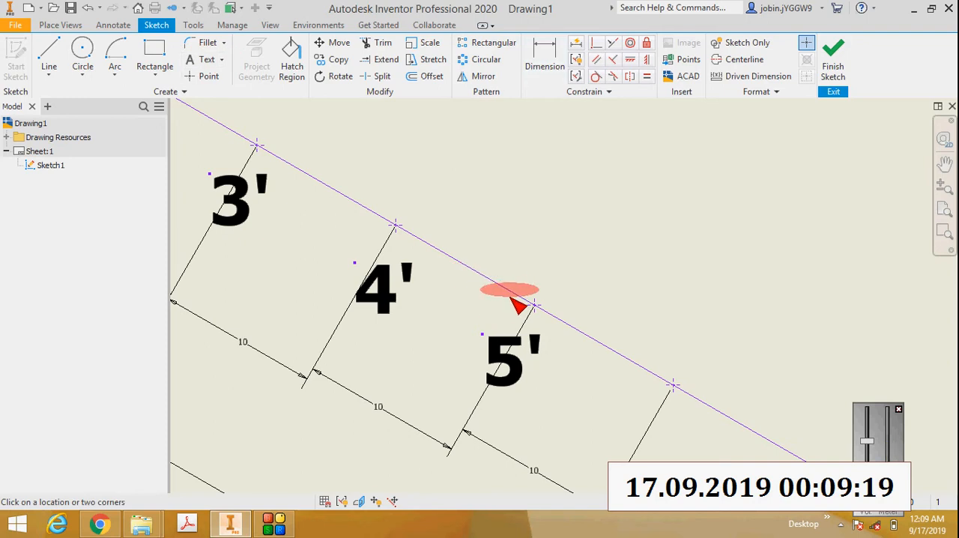
left_click(667, 424)
type("6")
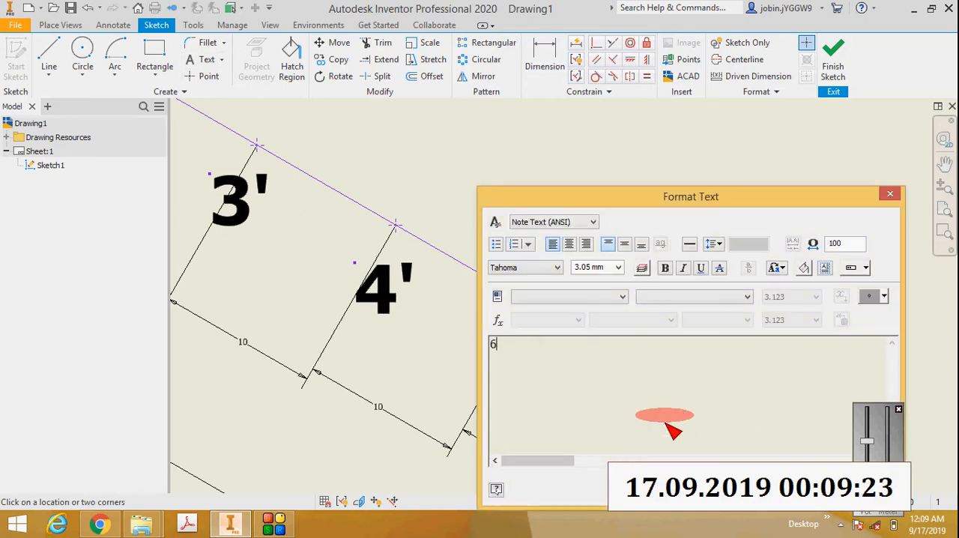
key("ctrl+a")
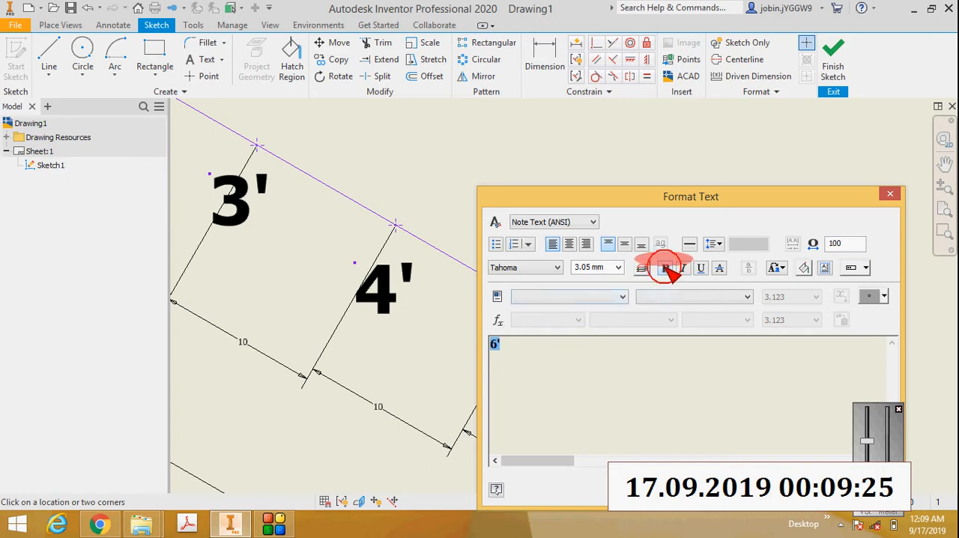
left_click(665, 268)
left_click(776, 488)
scroll(754, 397, "up", 6)
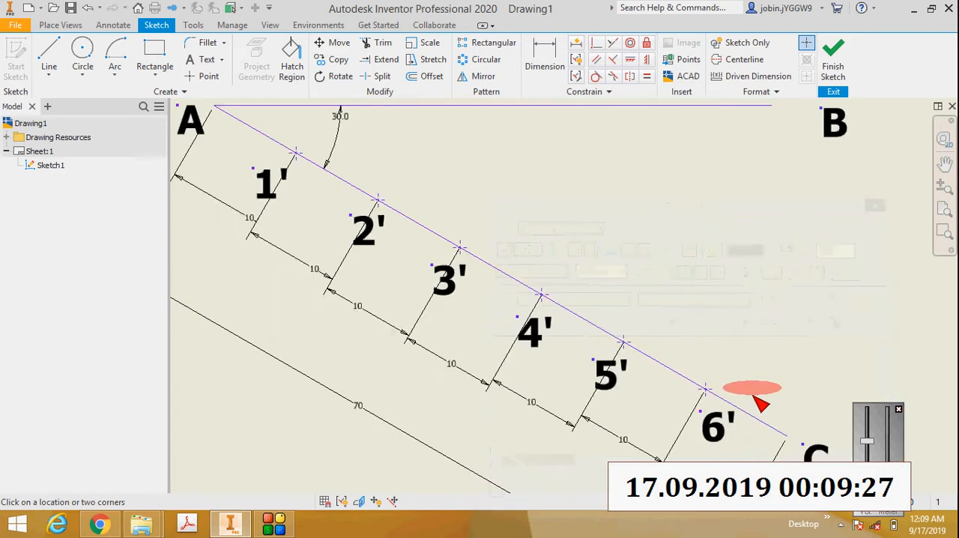
scroll(760, 412, "down", 5)
left_click(688, 387)
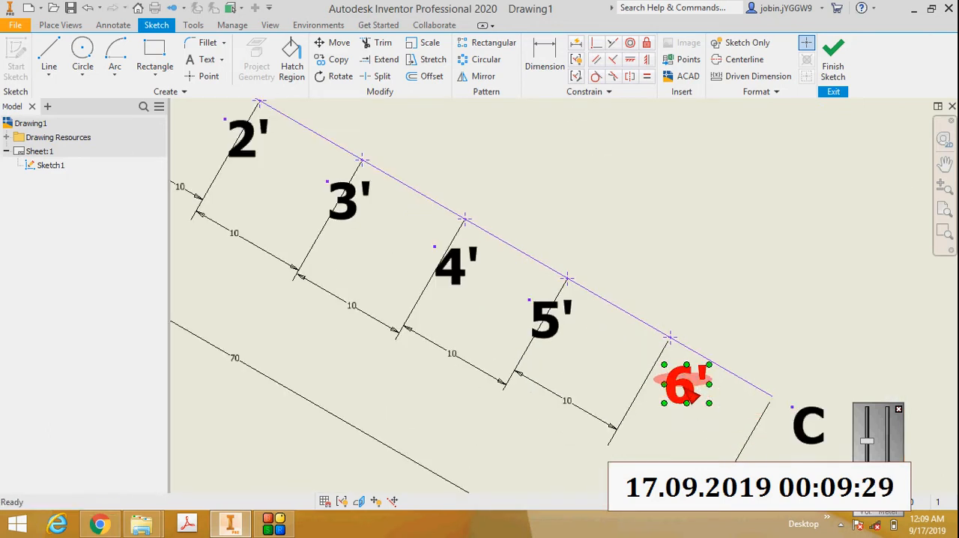
left_click_drag(688, 388, 659, 388)
Step: Draw a straight line from endpoint C of the auxiliary line to endpoint B of line AB
scroll(659, 388, "up", 3)
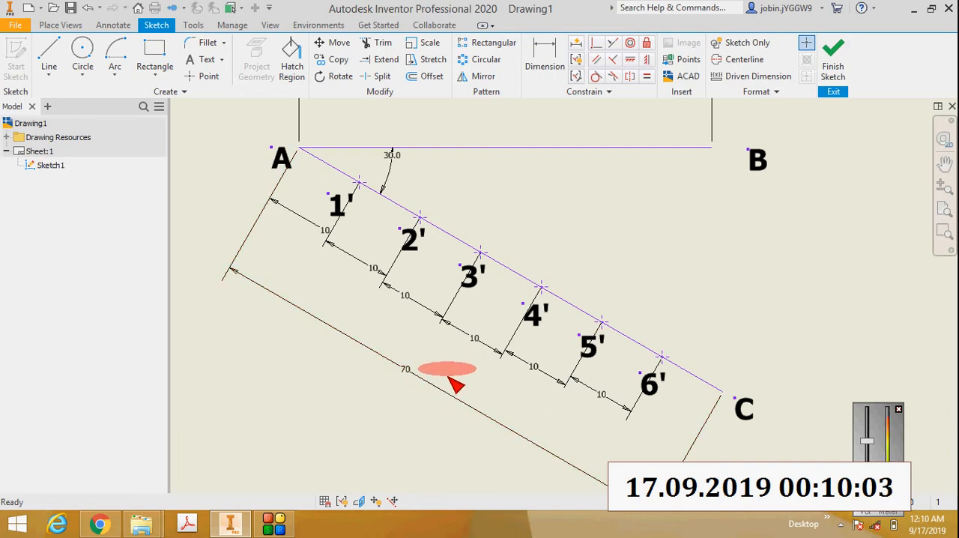
scroll(450, 379, "up", 2)
scroll(441, 252, "down", 3)
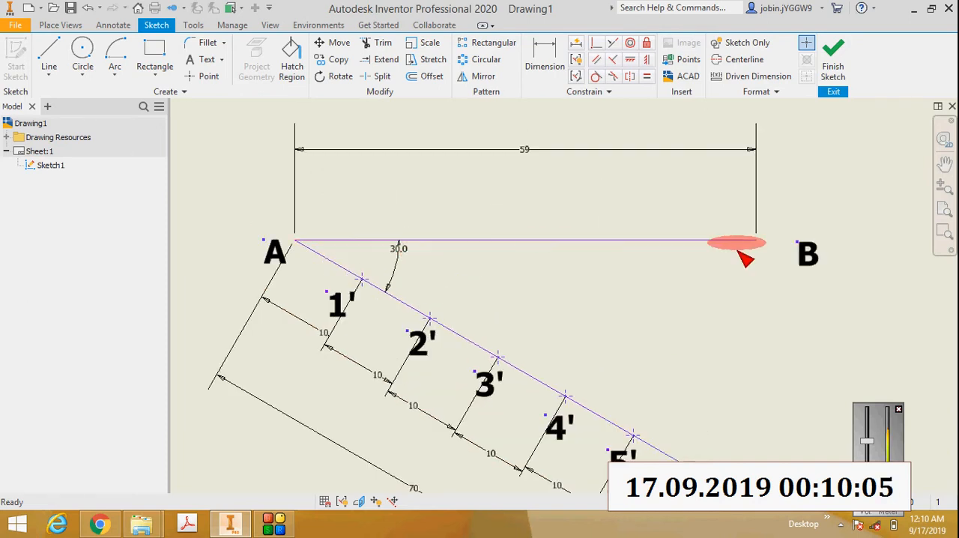
scroll(711, 249, "up", 2)
scroll(626, 233, "up", 2)
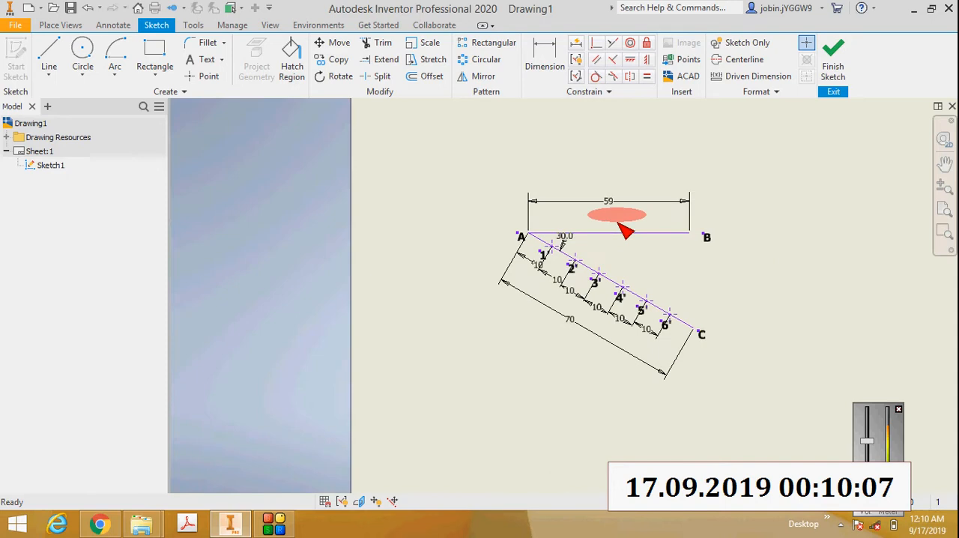
scroll(625, 232, "down", 3)
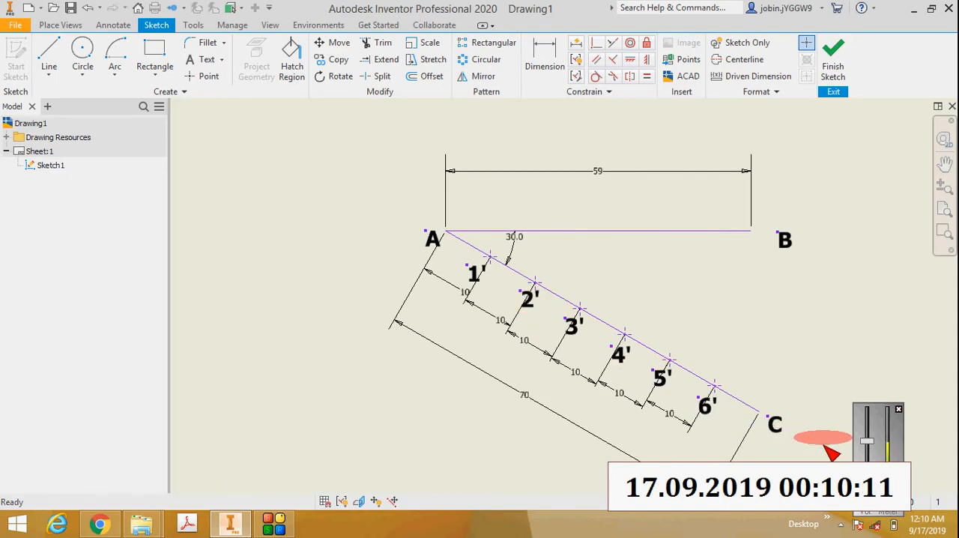
scroll(824, 442, "down", 3)
left_click(60, 59)
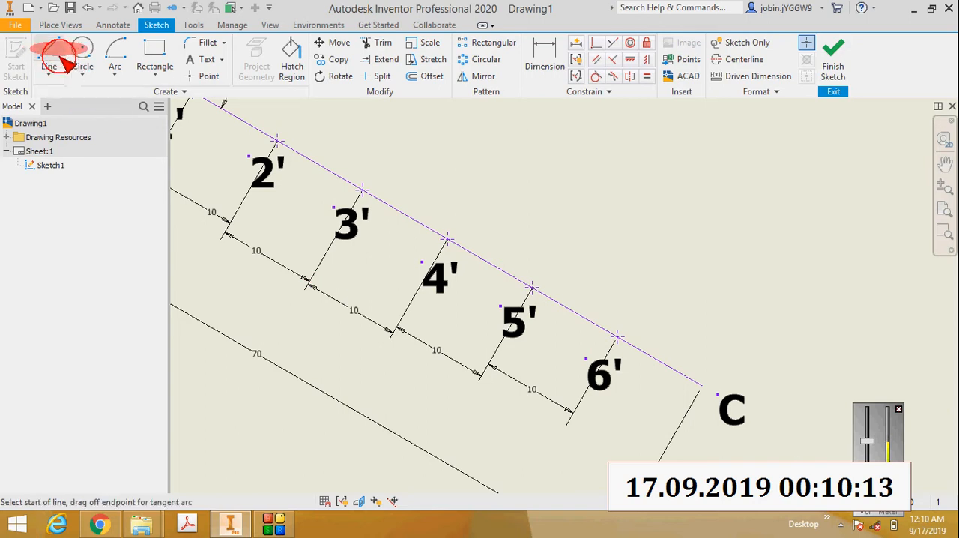
left_click(712, 399)
scroll(711, 398, "up", 3)
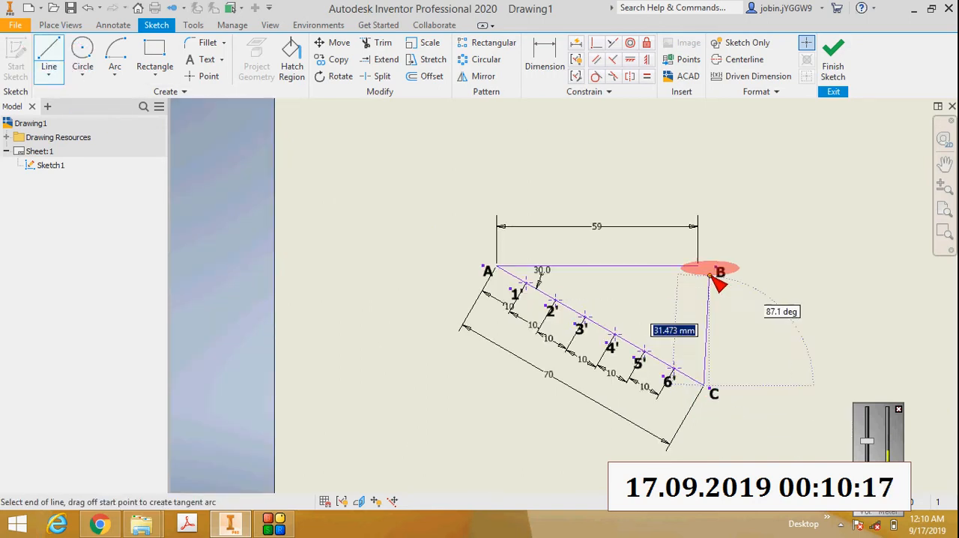
scroll(712, 274, "down", 2)
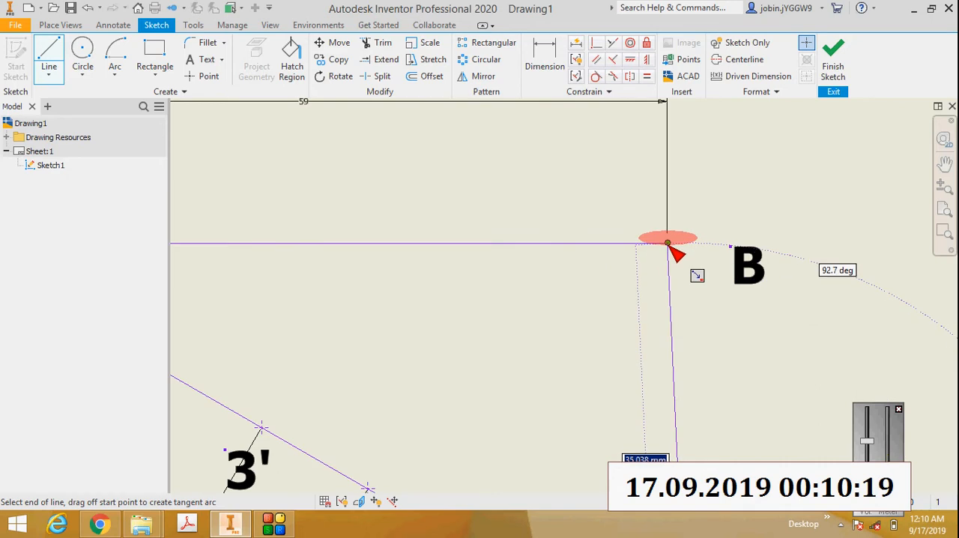
left_click(669, 246)
key("Escape")
scroll(717, 307, "up", 3)
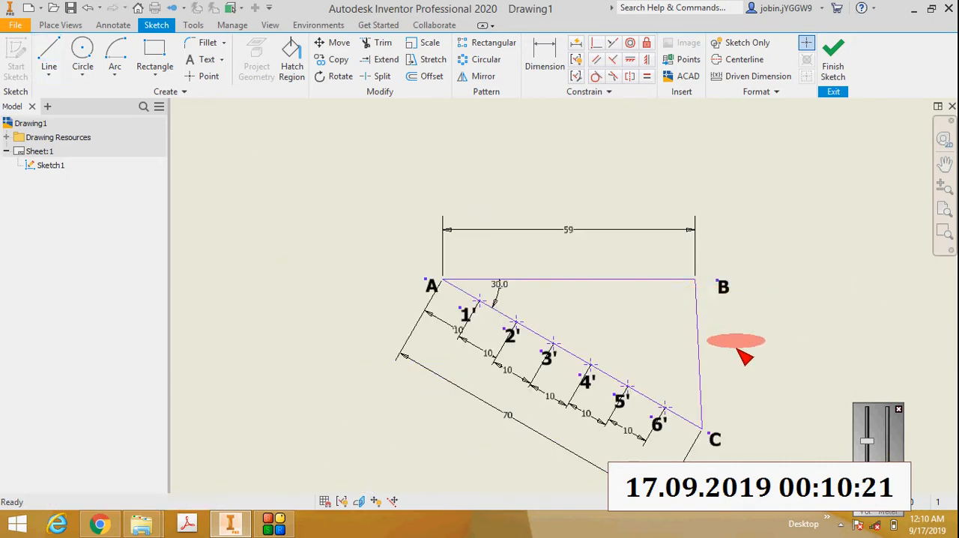
Step: Draw a line from division point 6' upward across line AB, ending above it just inside B
scroll(696, 278, "down", 3)
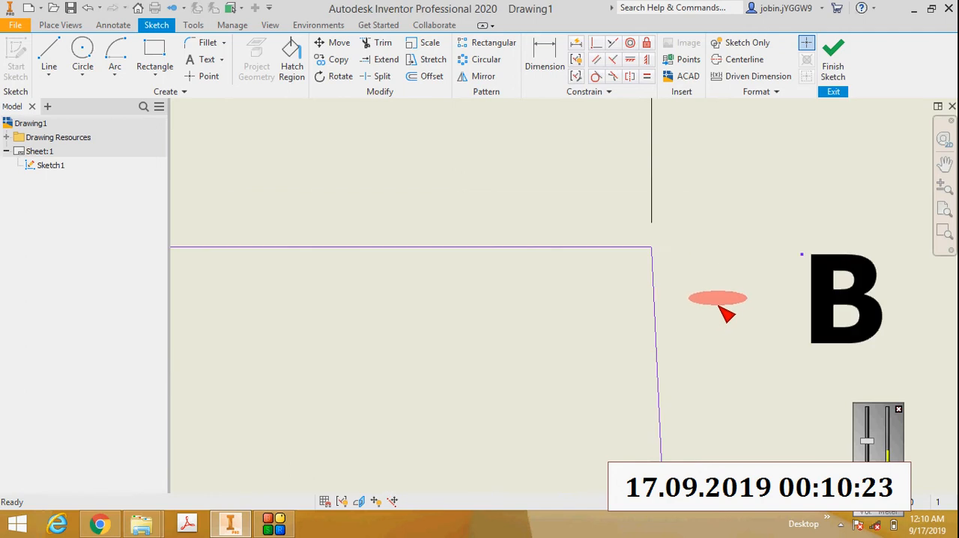
scroll(715, 311, "up", 5)
scroll(725, 379, "down", 4)
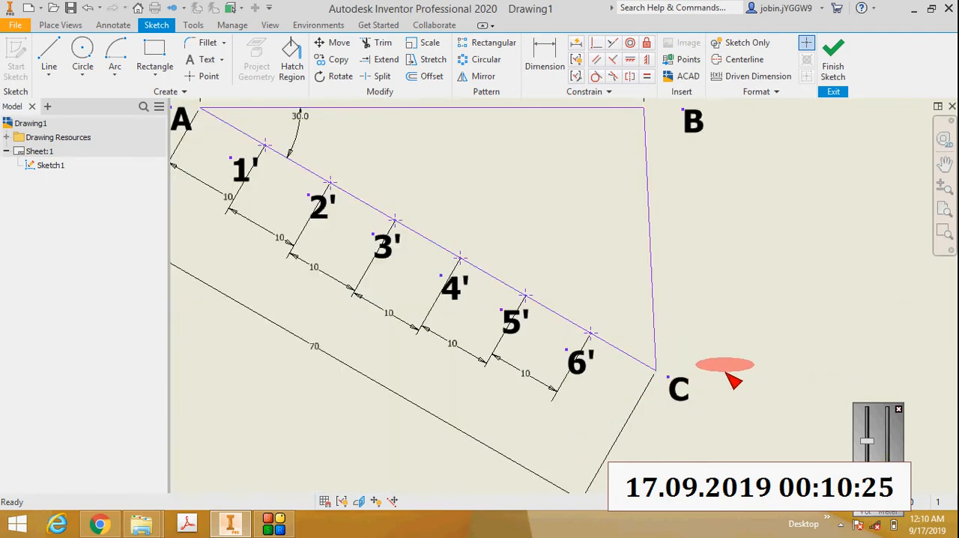
scroll(712, 313, "up", 2)
left_click(49, 50)
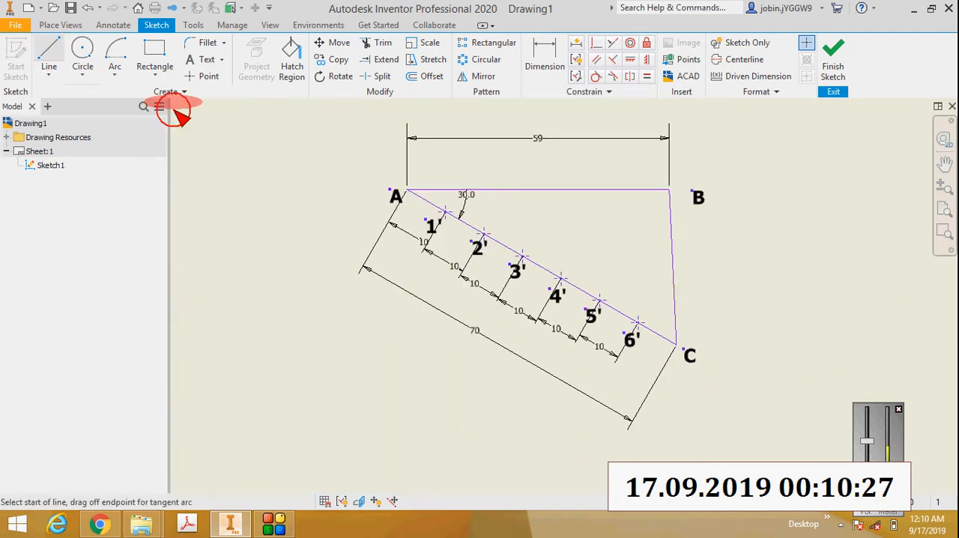
scroll(665, 309, "down", 2)
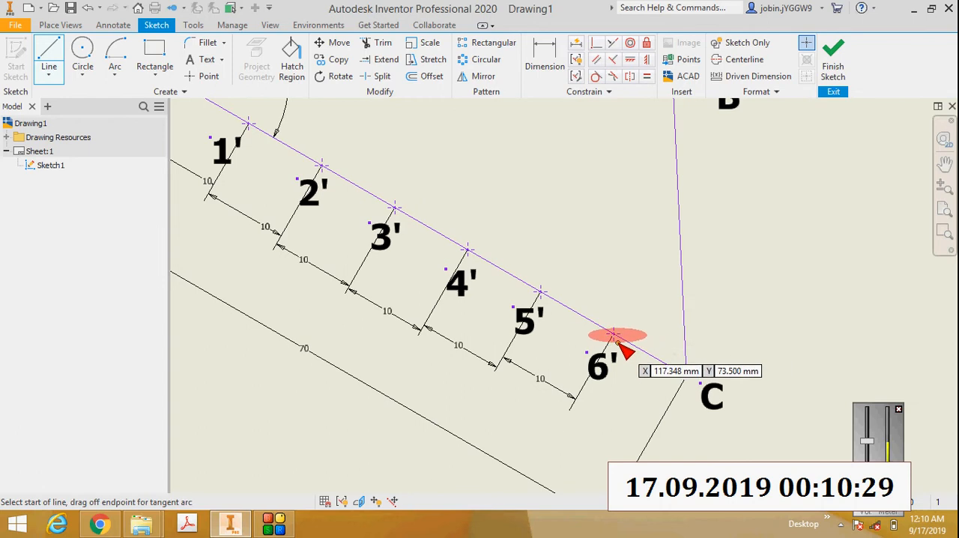
left_click(614, 333)
scroll(611, 332, "up", 3)
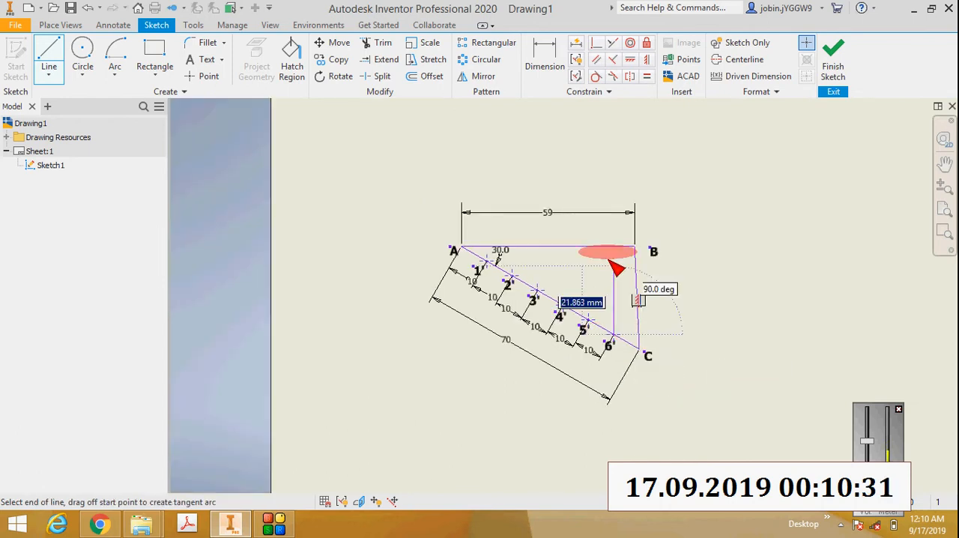
left_click(598, 216)
scroll(614, 246, "down", 5)
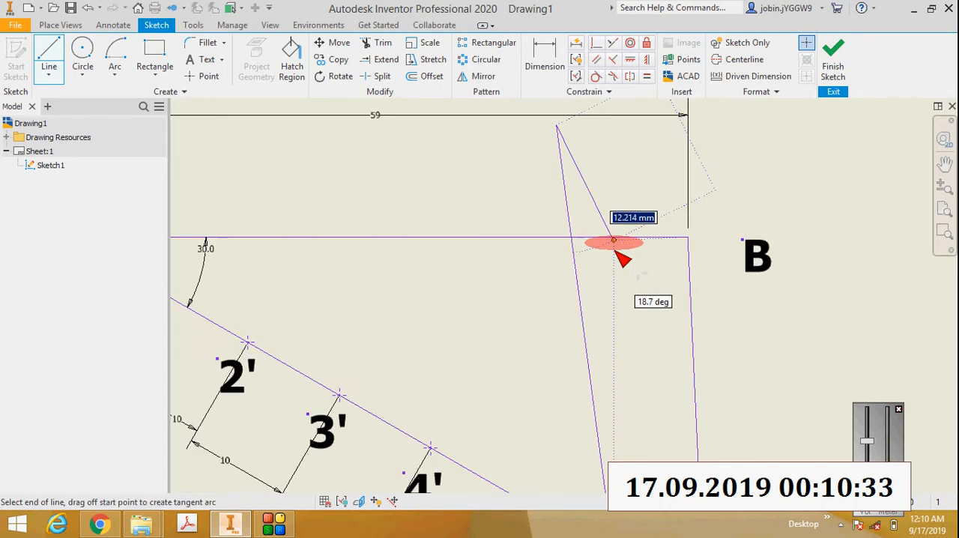
scroll(614, 247, "up", 4)
key("Escape")
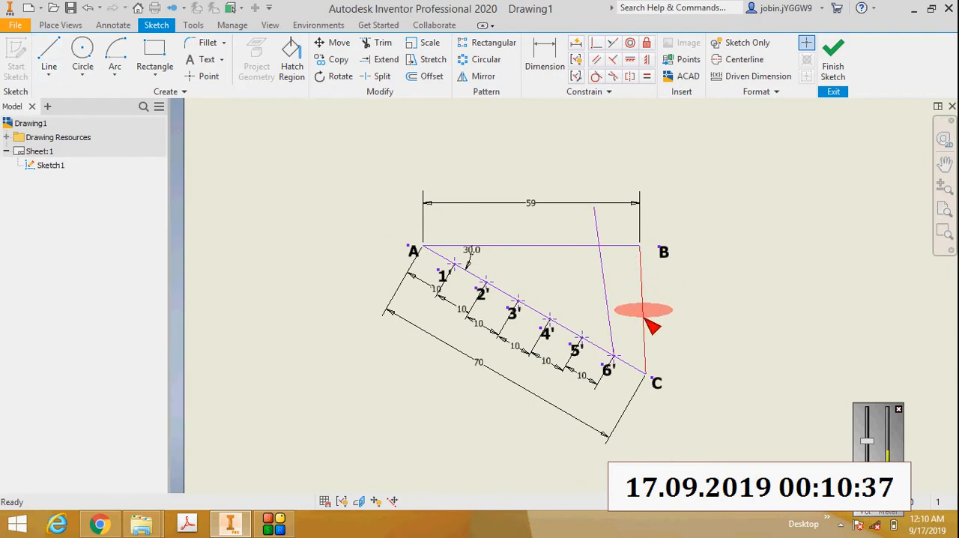
Step: Constrain the line from 6' parallel to line CB and trim off its portion above line AB
left_click(596, 60)
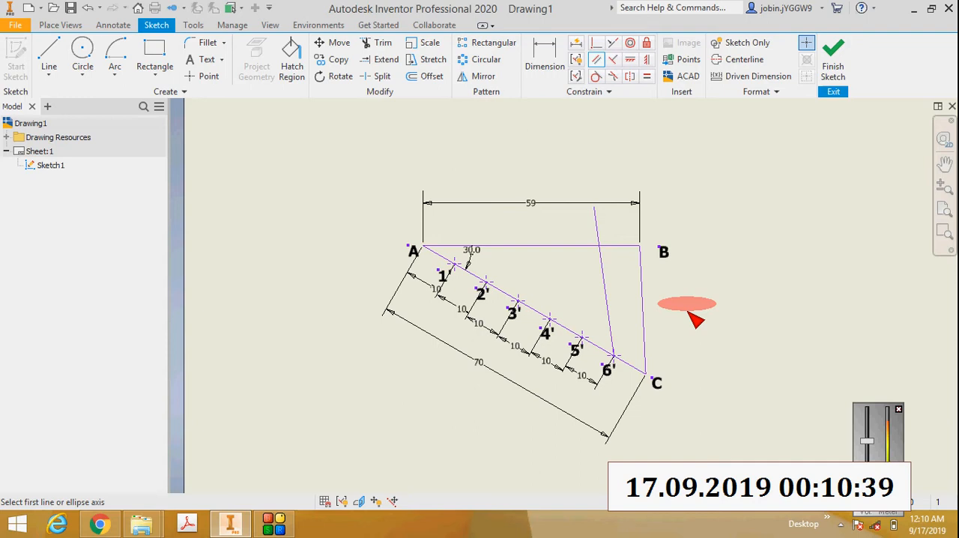
left_click(642, 302)
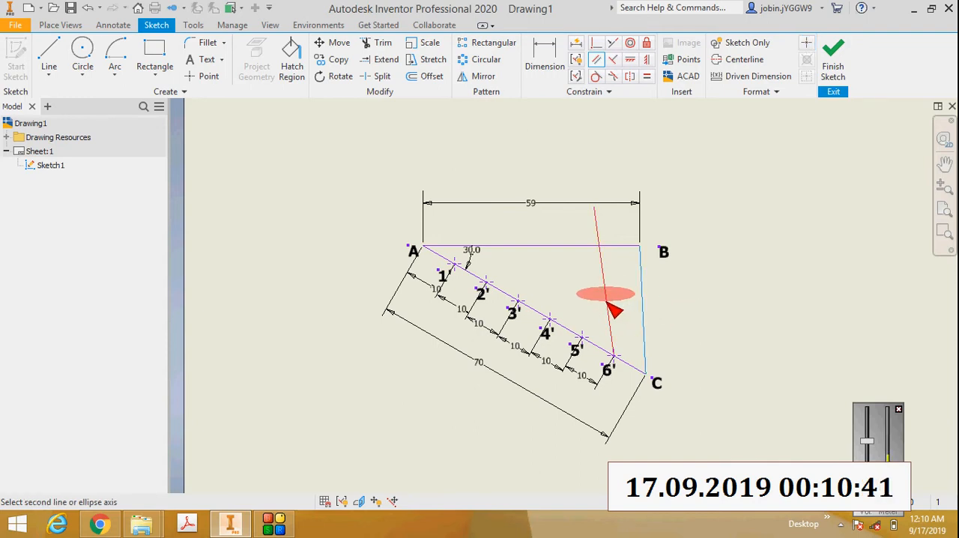
left_click(606, 301)
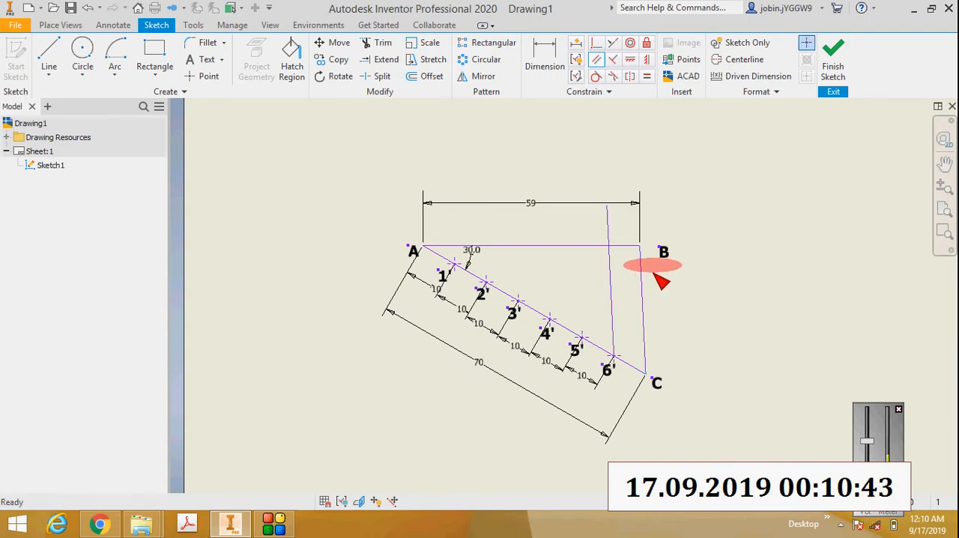
left_click(379, 42)
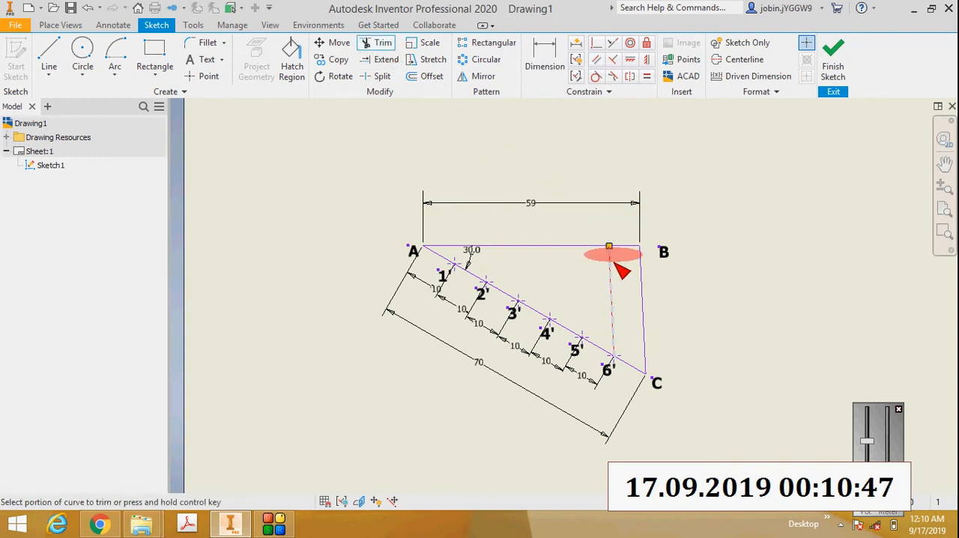
scroll(630, 251, "up", 3)
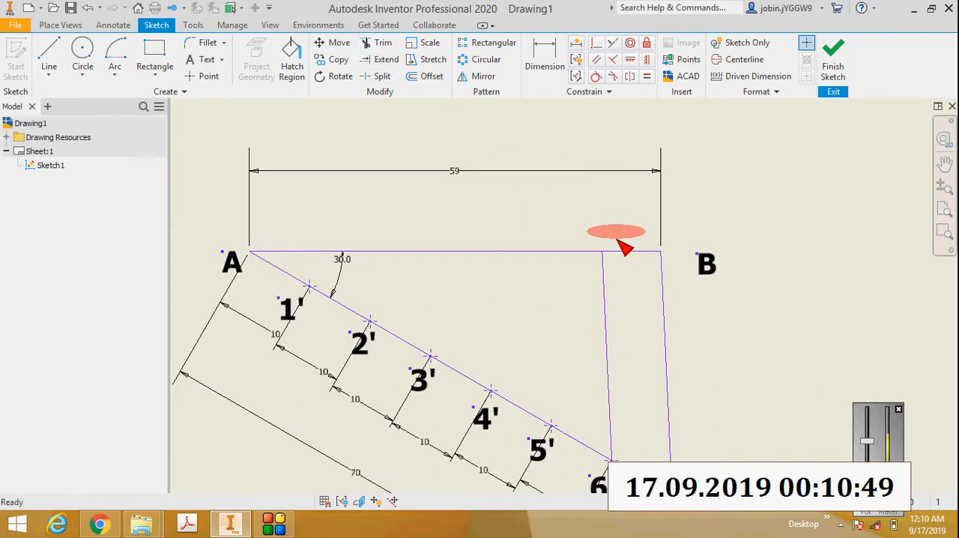
Step: Add a bold text label "6" where the line from 6' meets AB and move it clear above line AB
left_click(207, 59)
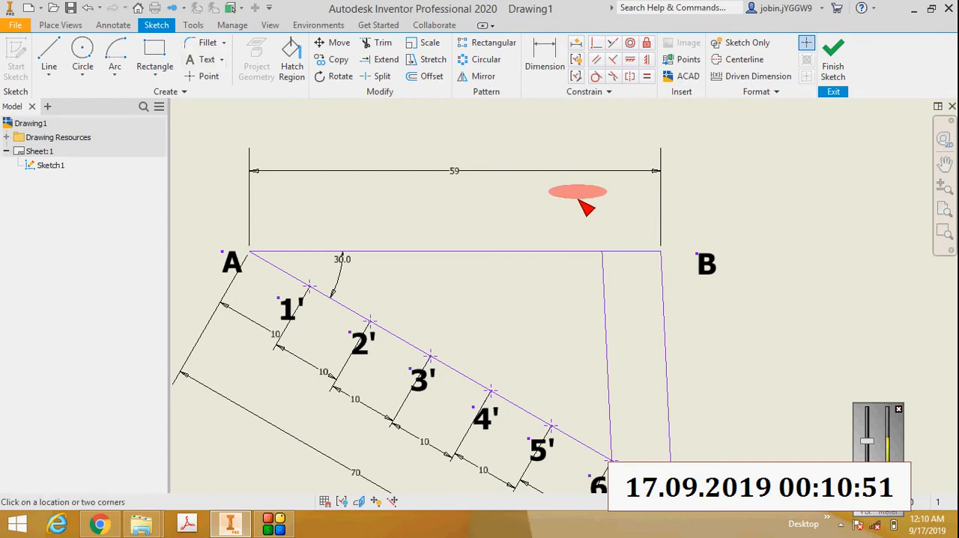
left_click(609, 242)
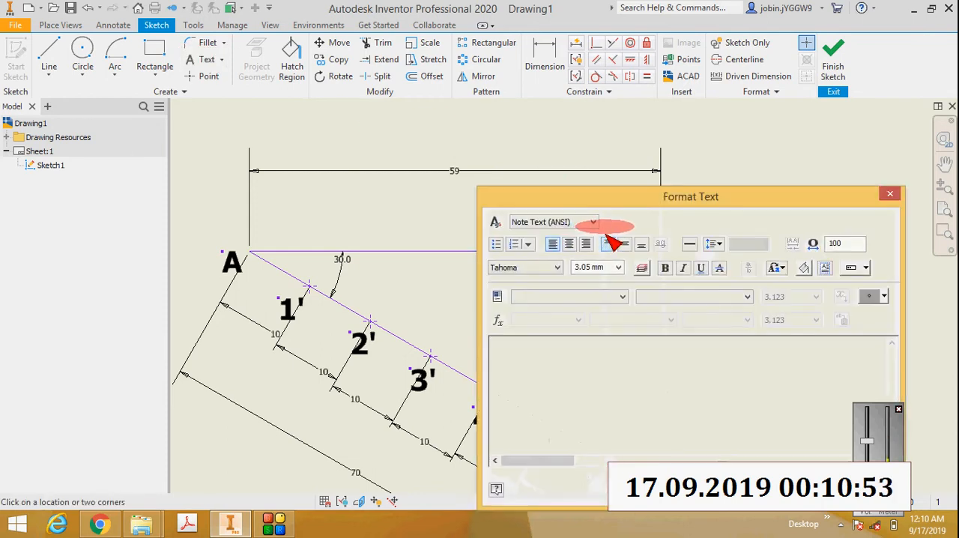
type("6")
left_click_drag(517, 348, 490, 345)
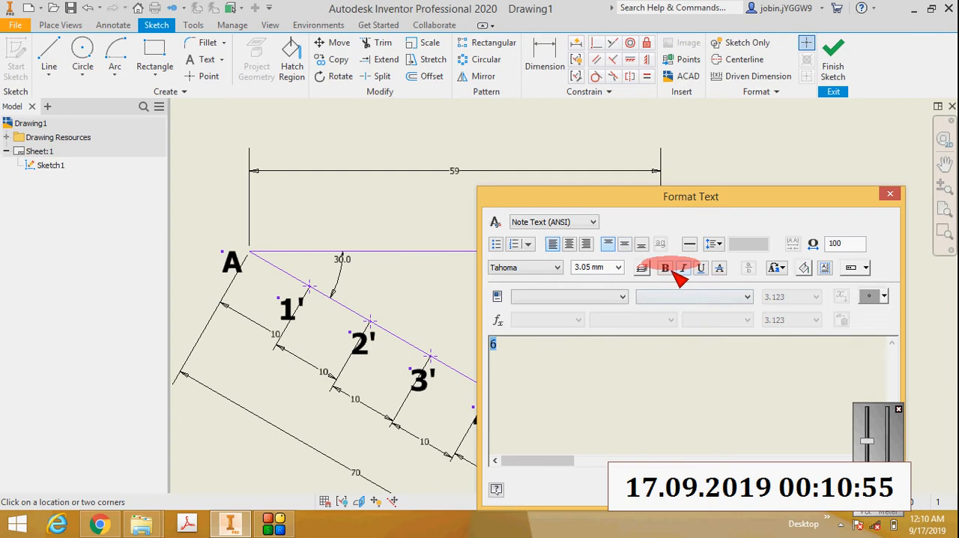
left_click(667, 268)
left_click(769, 487)
scroll(764, 360, "up", 2)
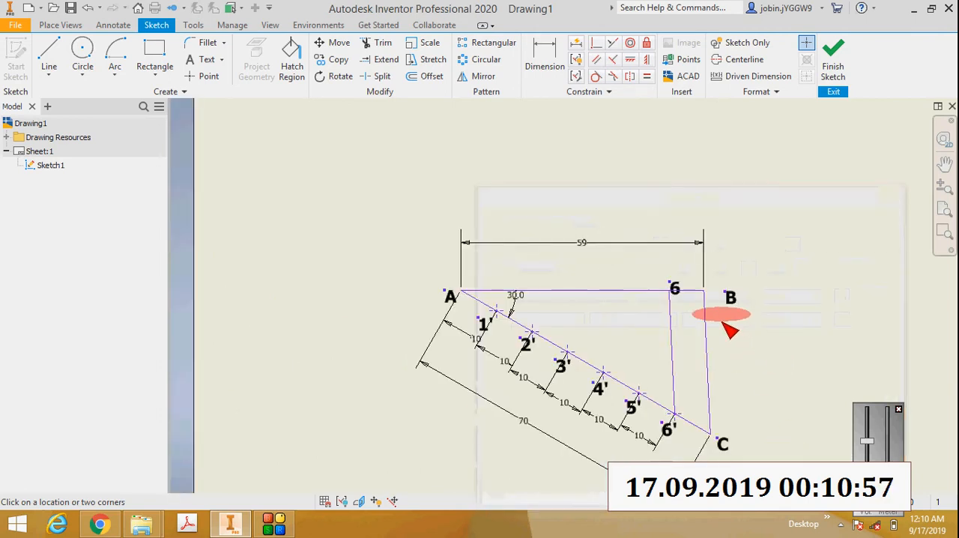
scroll(683, 292, "down", 5)
key("Escape")
left_click_drag(662, 262, 637, 219)
Step: Draw a line about 34 mm long from division point 5' upward, parallel to CB and crossing above line AB
scroll(666, 236, "up", 3)
scroll(665, 236, "down", 3)
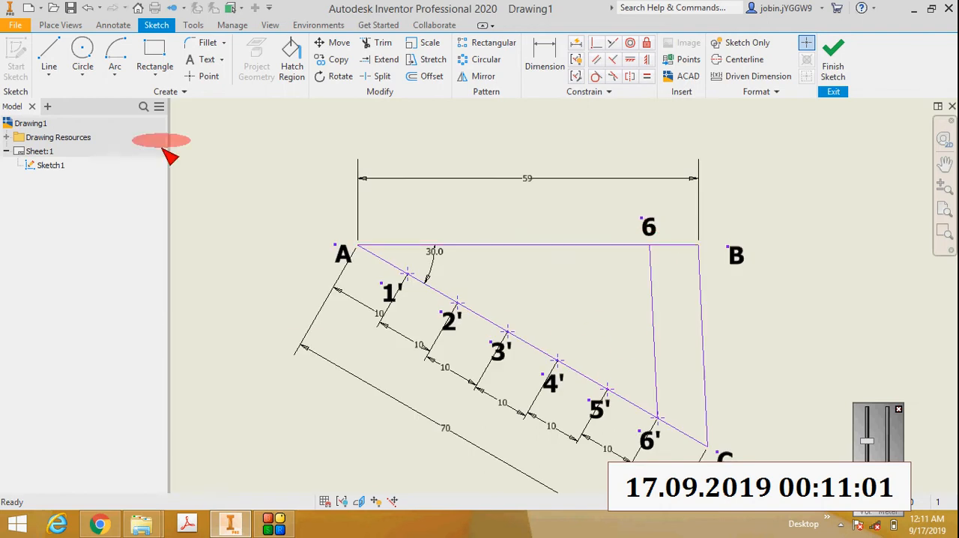
left_click(49, 74)
left_click(67, 92)
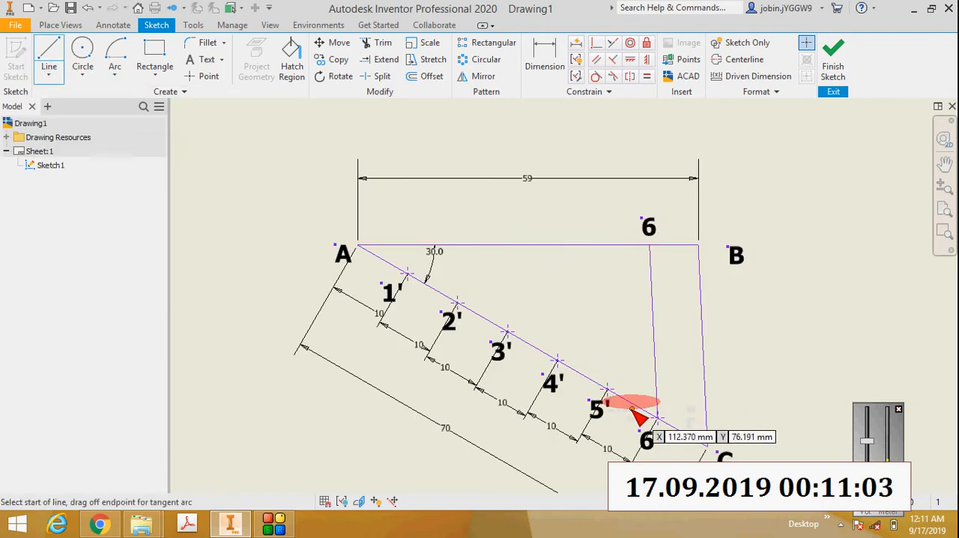
scroll(632, 409, "down", 2)
left_click(607, 388)
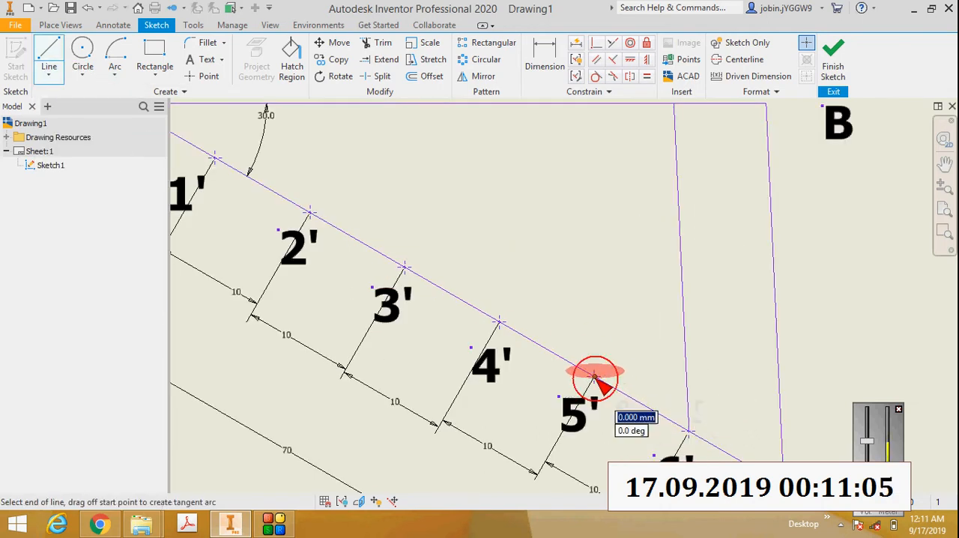
scroll(594, 378, "up", 4)
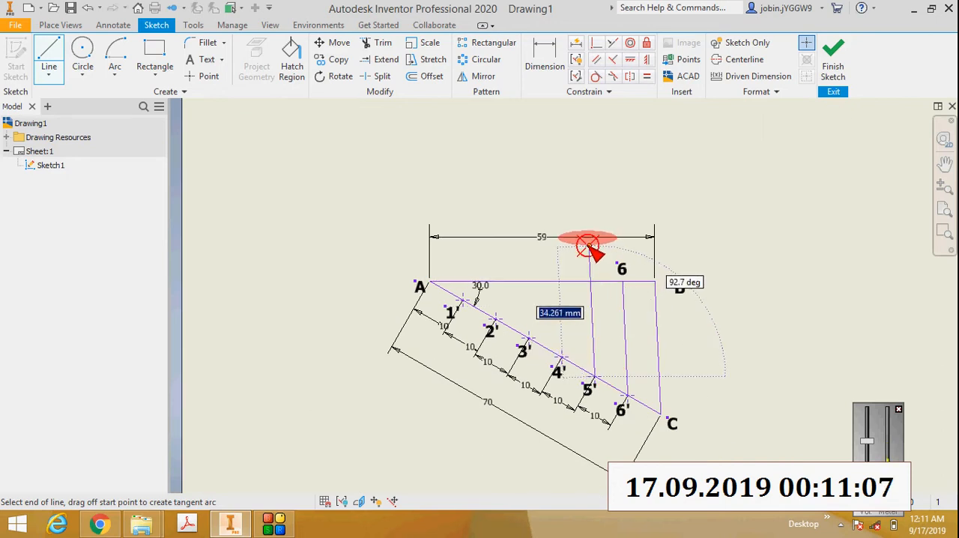
left_click(589, 247)
key("Escape")
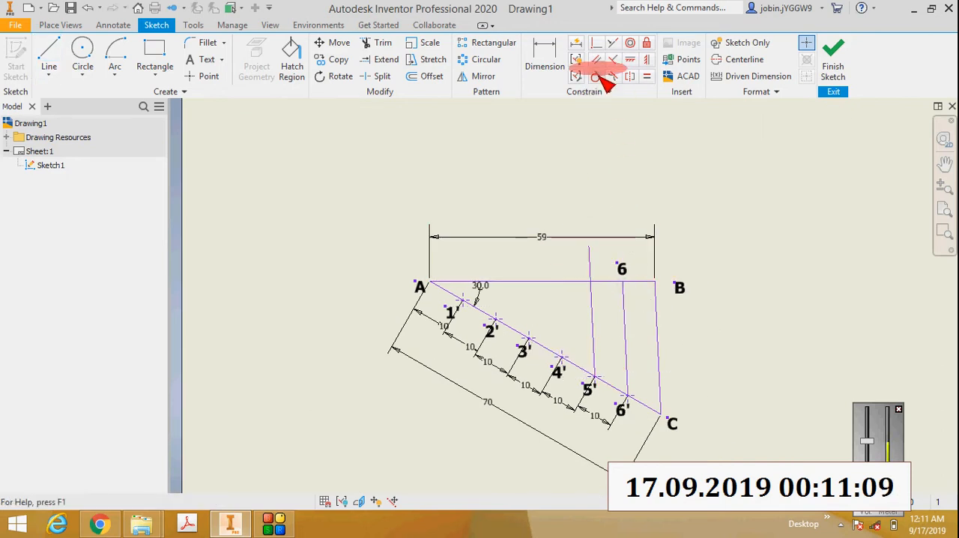
Step: Trim off the portion of the line from 5' that extends above line AB
left_click(596, 59)
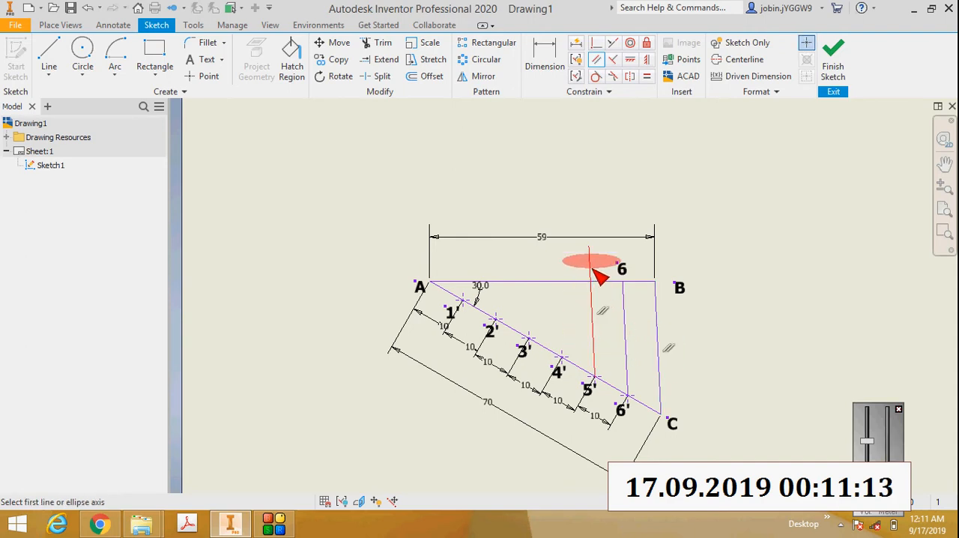
scroll(592, 268, "down", 3)
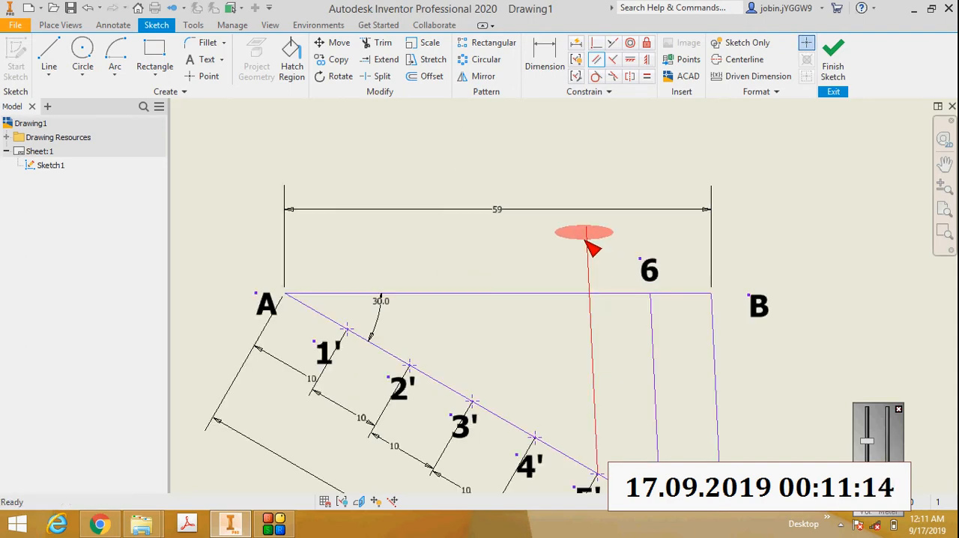
left_click(378, 43)
key("Escape")
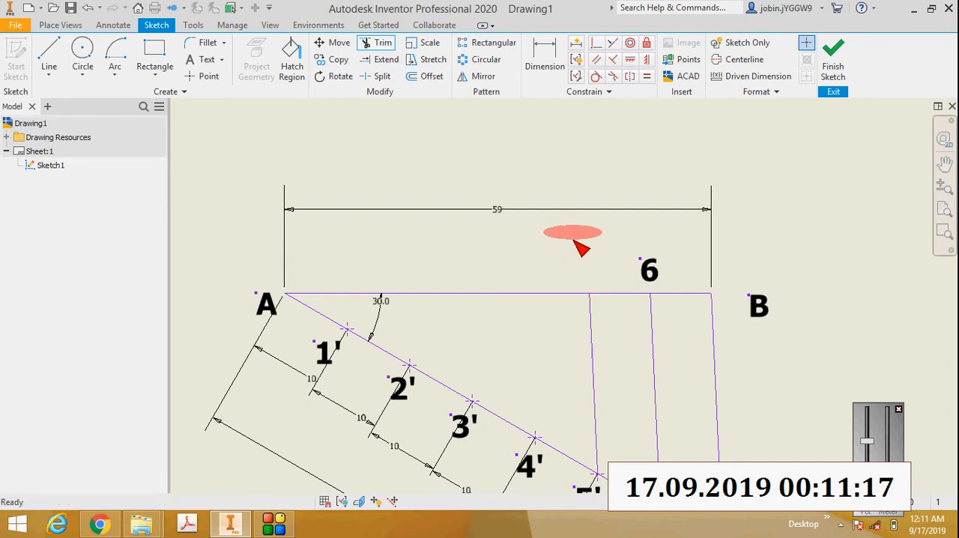
Step: Add a bold text label "5" above line AB where the line from 5' meets it
left_click(208, 61)
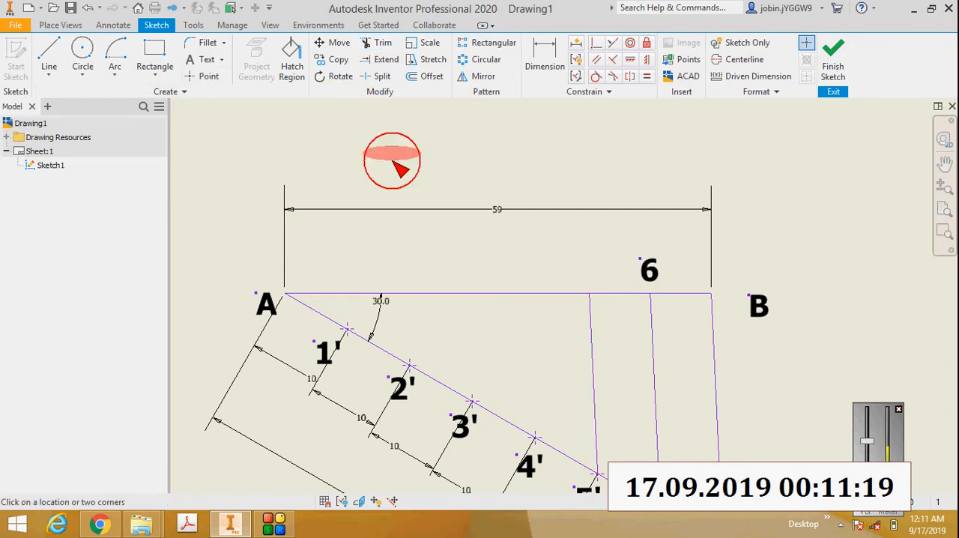
left_click(598, 278)
type("5")
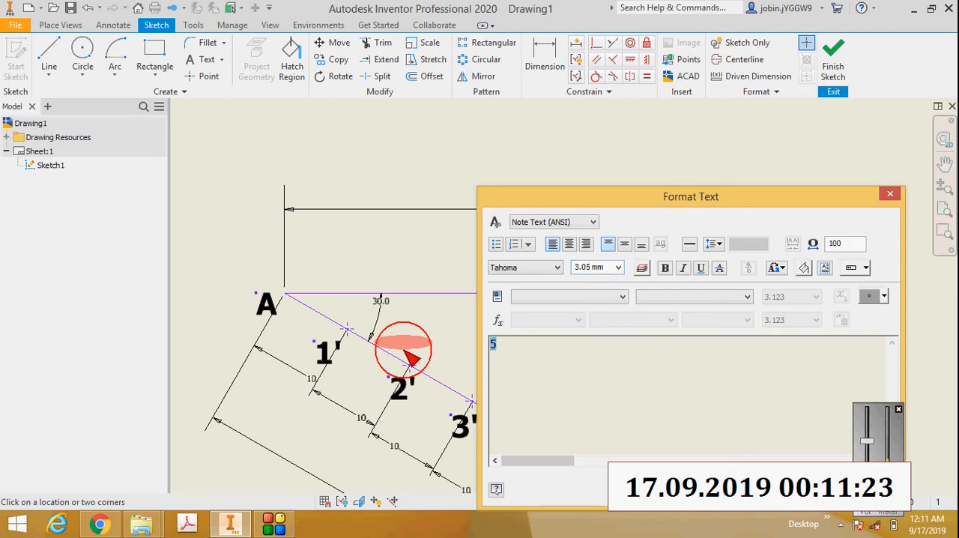
left_click(671, 271)
left_click(796, 490)
scroll(611, 271, "down", 3)
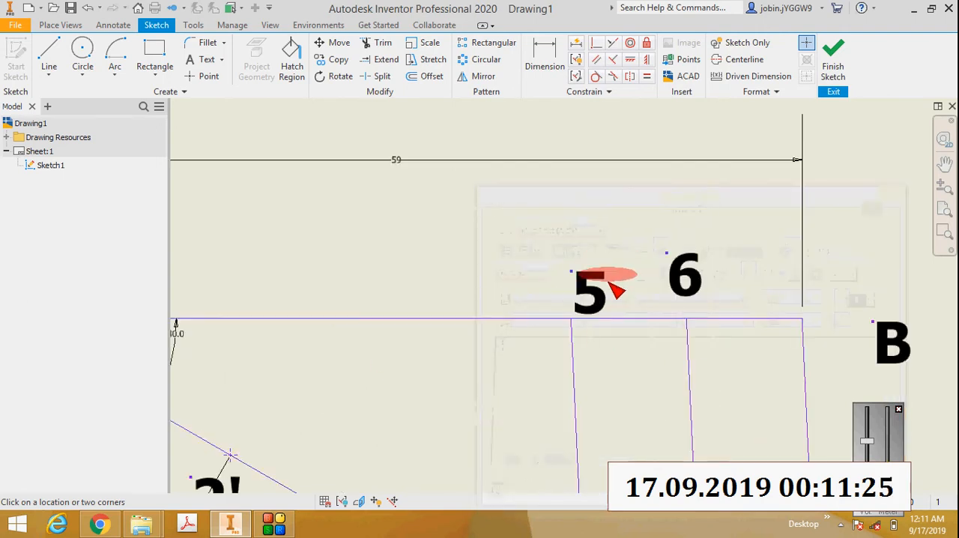
Step: Move the text label "5" clear above line AB, next to the label "6"
left_click_drag(585, 277, 556, 257)
scroll(599, 248, "up", 4)
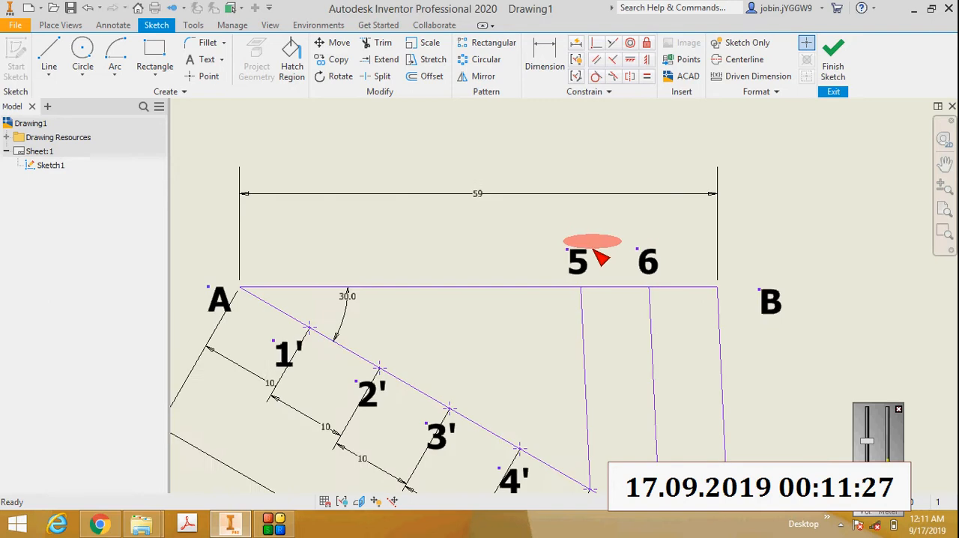
scroll(592, 307, "down", 3)
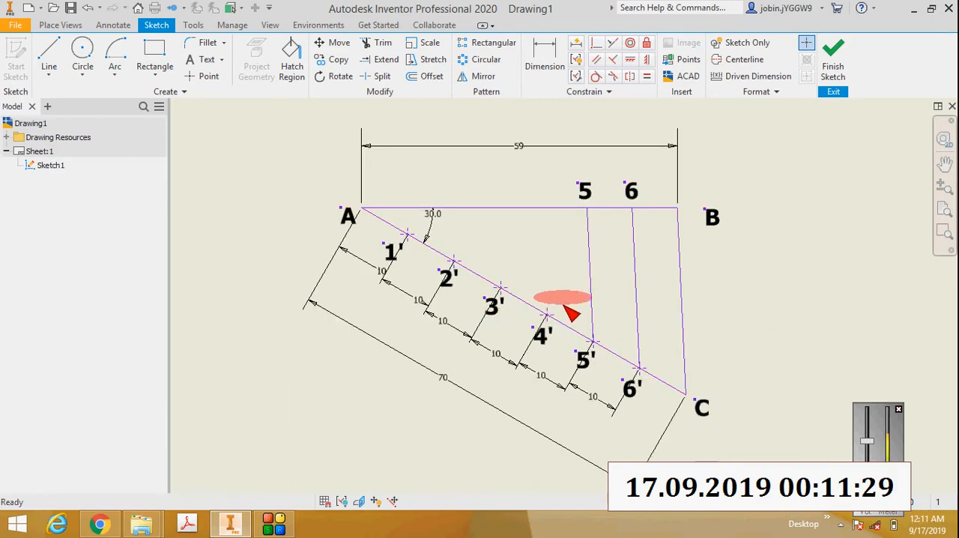
Step: Draw a line from division point 4' upward, crossing above line AB
scroll(572, 306, "down", 3)
left_click(56, 75)
left_click(71, 89)
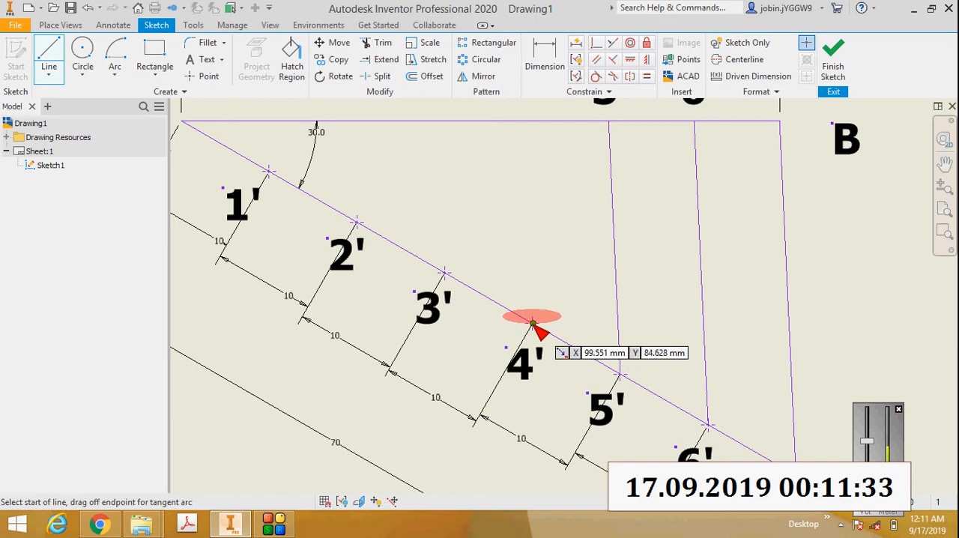
left_click(533, 324)
scroll(542, 317, "up", 3)
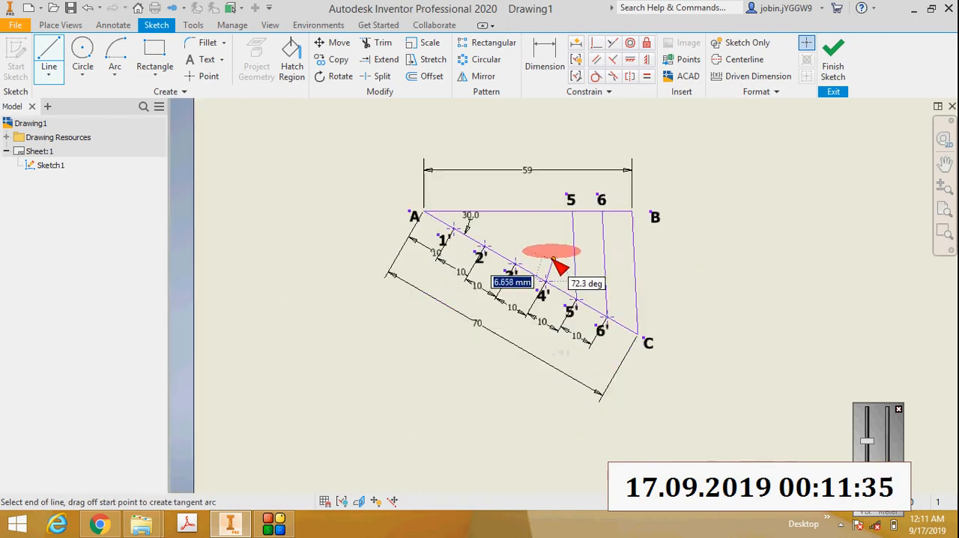
double_click(541, 182)
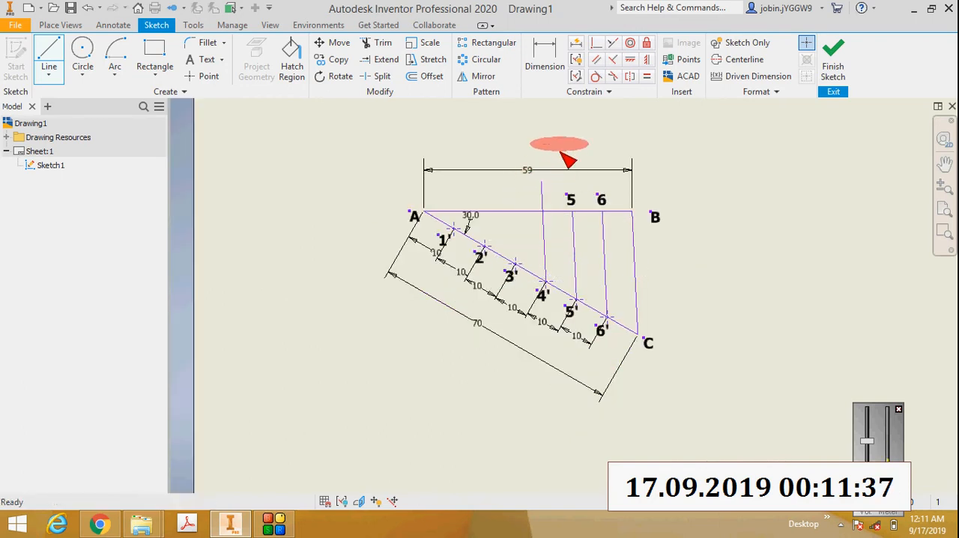
Step: Make the line from 4' parallel to CB and trim off its portion above line AB
left_click(595, 59)
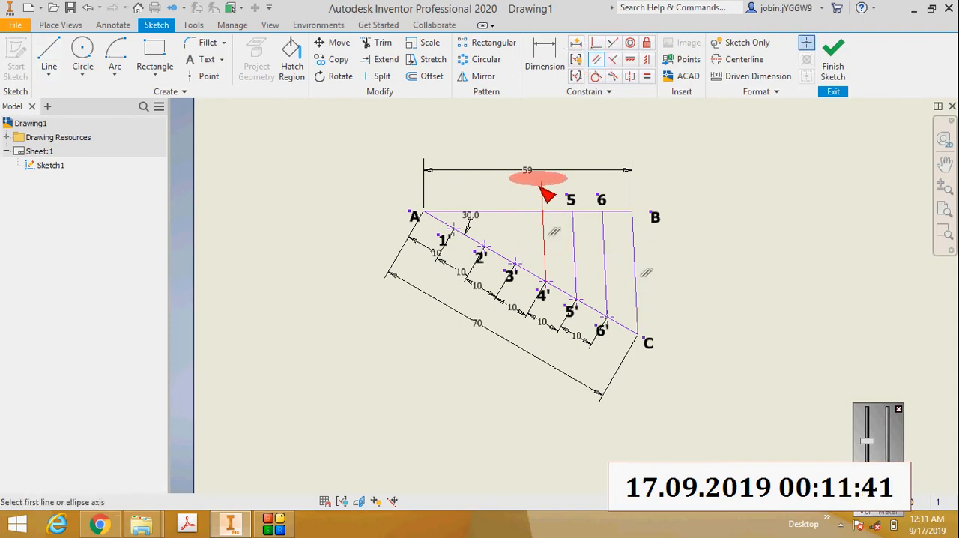
scroll(550, 197, "down", 3)
left_click(383, 44)
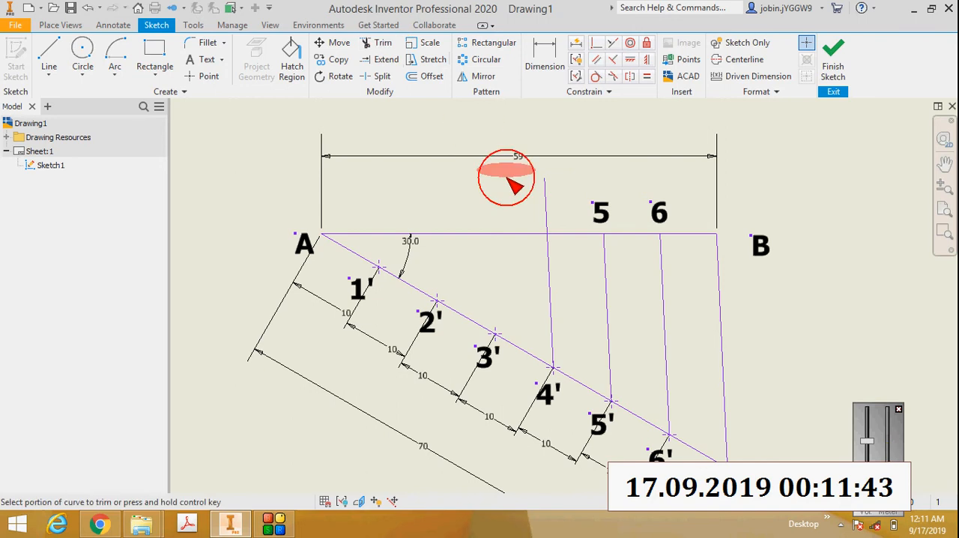
Step: Add a bold text label "4" where the line from 4' meets AB and move it clear above line AB
left_click(204, 60)
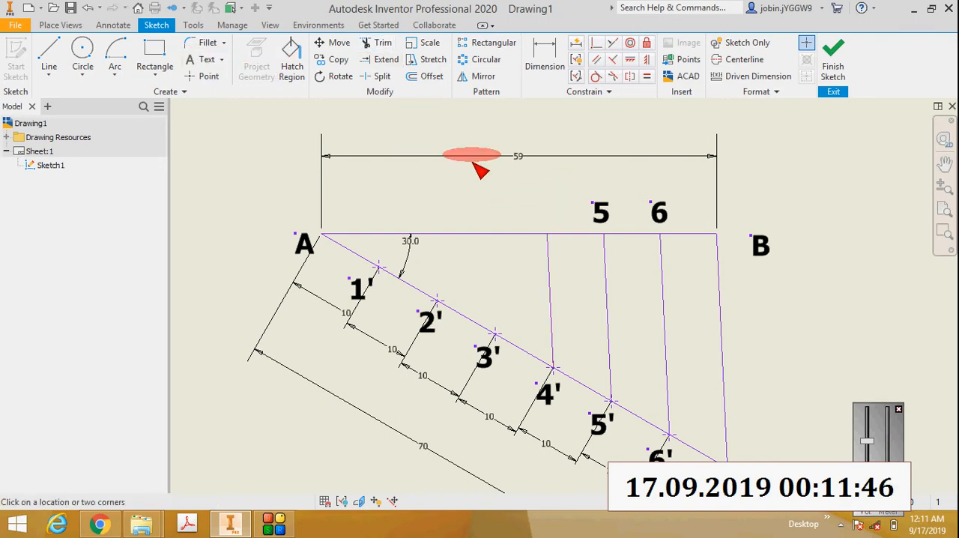
left_click(546, 215)
type("4")
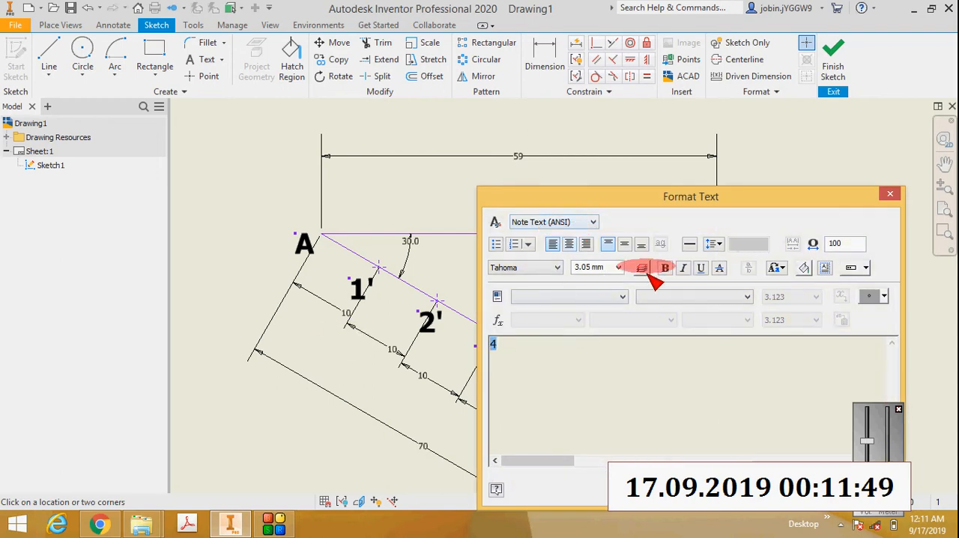
left_click(666, 270)
left_click(796, 490)
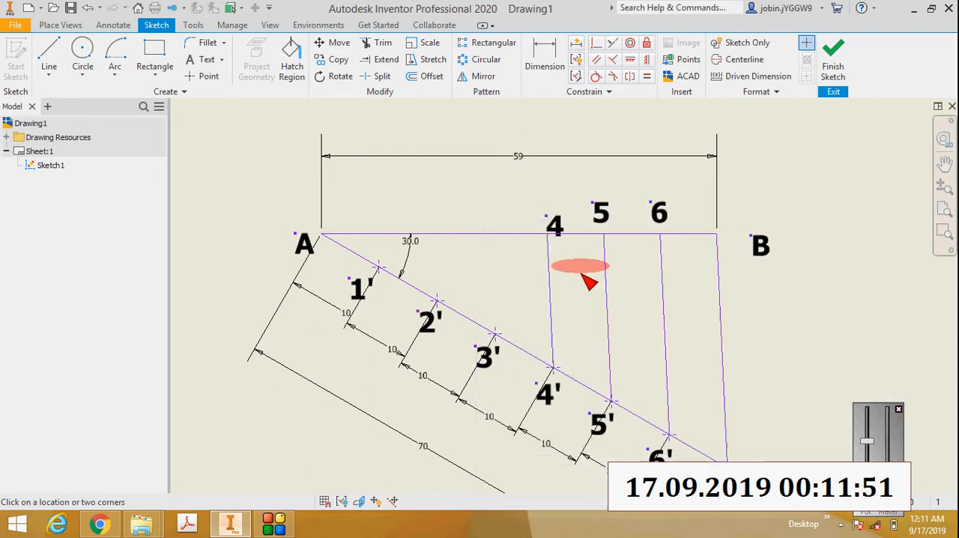
scroll(558, 211, "up", 3)
key("Escape")
left_click(547, 204)
left_click_drag(548, 207, 539, 223)
scroll(540, 225, "down", 3)
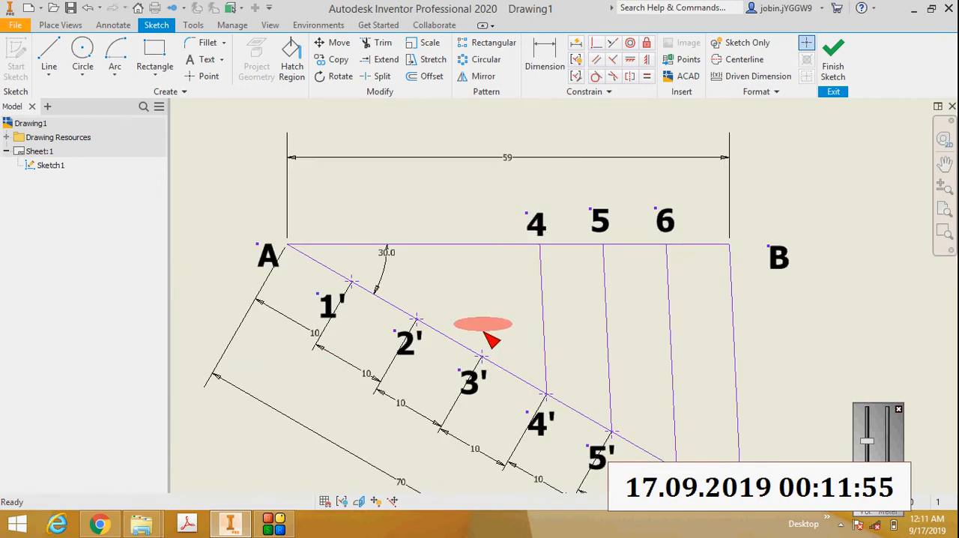
Step: Draw a line from division point 3' upward, crossing above line AB
scroll(480, 341, "up", 3)
left_click(49, 76)
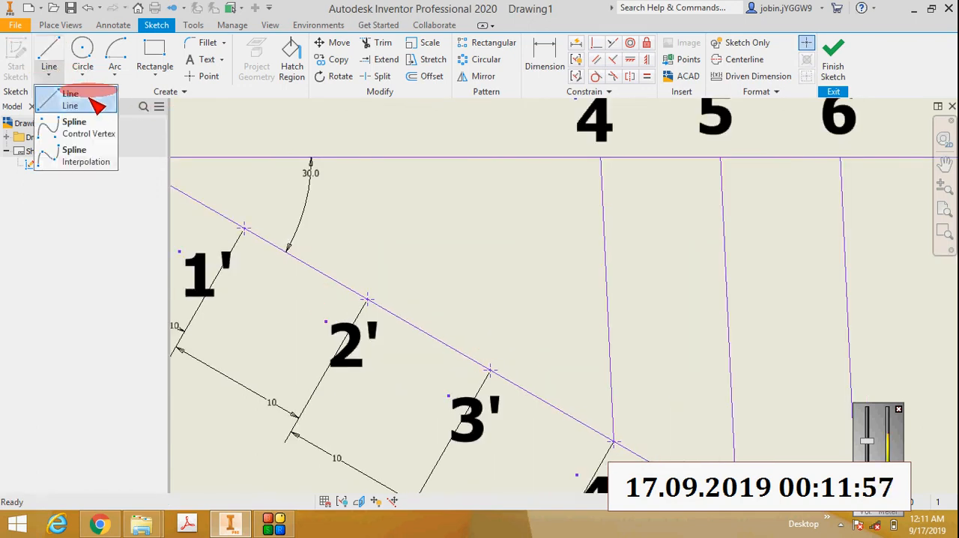
left_click(82, 100)
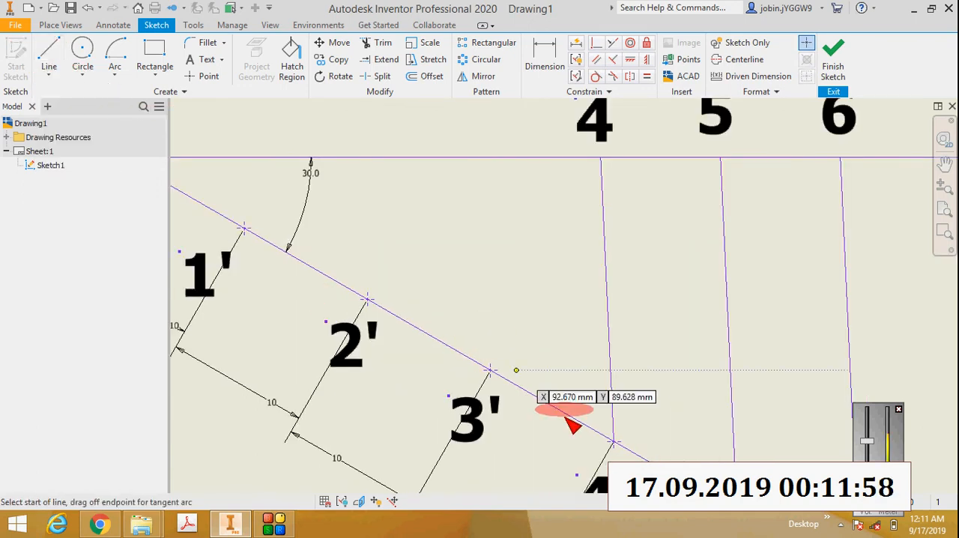
left_click(490, 369)
left_click(452, 114)
scroll(471, 164, "down", 3)
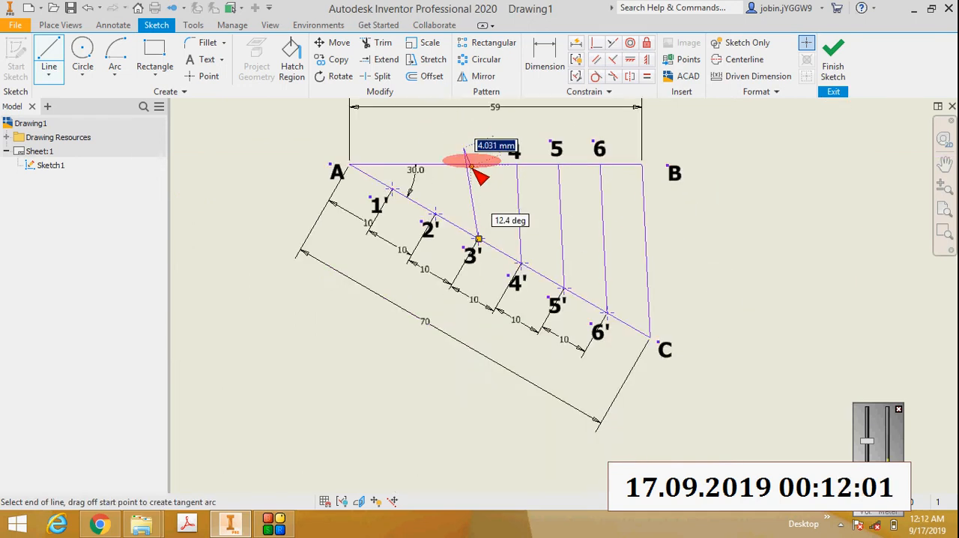
Step: Make the line from 3' parallel to CB and trim off its portion above line AB
left_click(597, 59)
left_click(649, 247)
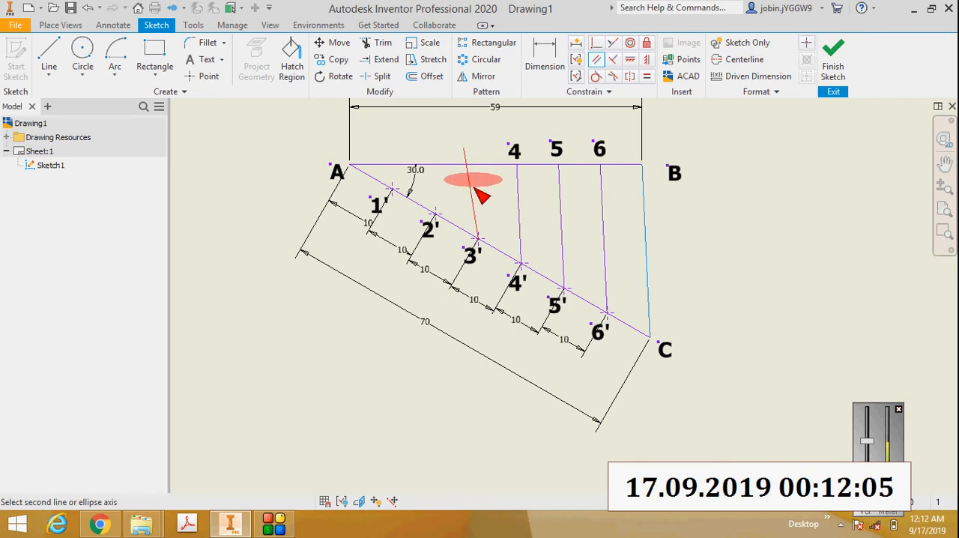
scroll(474, 150, "up", 3)
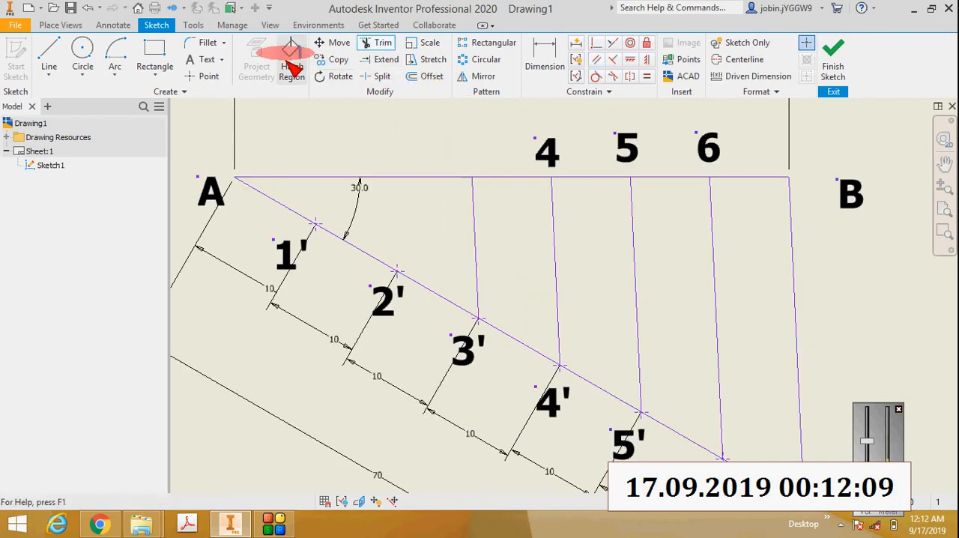
Step: Add a bold text label "3" where the line from 3' meets AB and move it clear above line AB
left_click(207, 59)
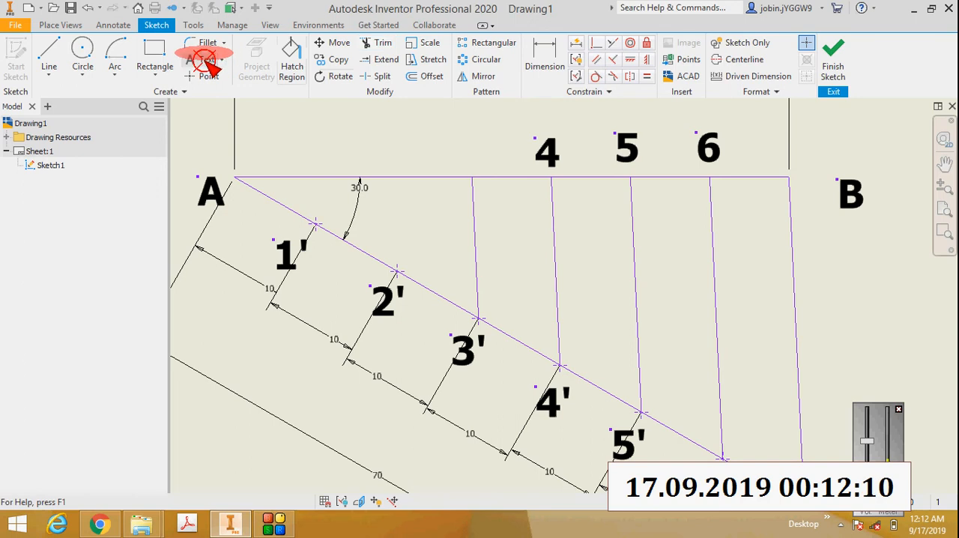
left_click(470, 156)
type("3")
left_click_drag(538, 348, 441, 348)
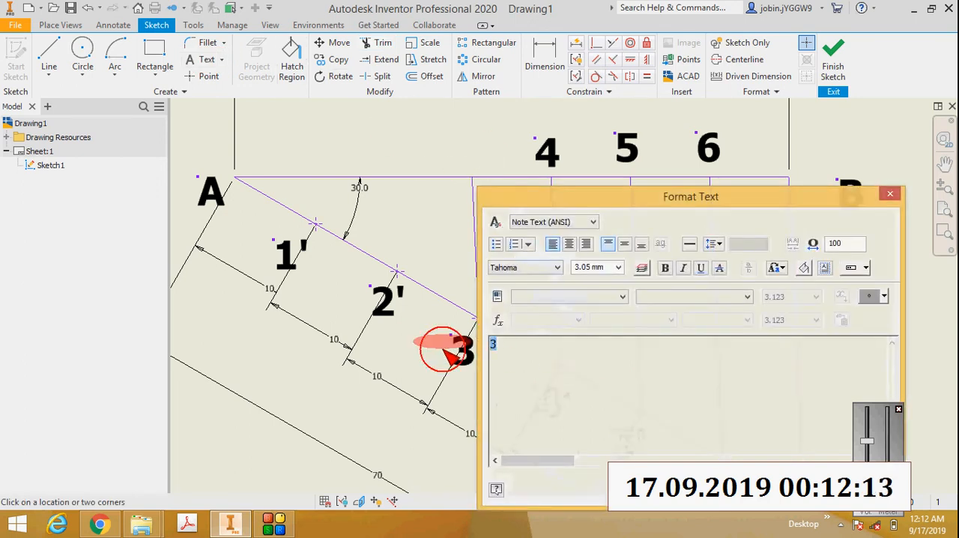
left_click(667, 269)
left_click(800, 489)
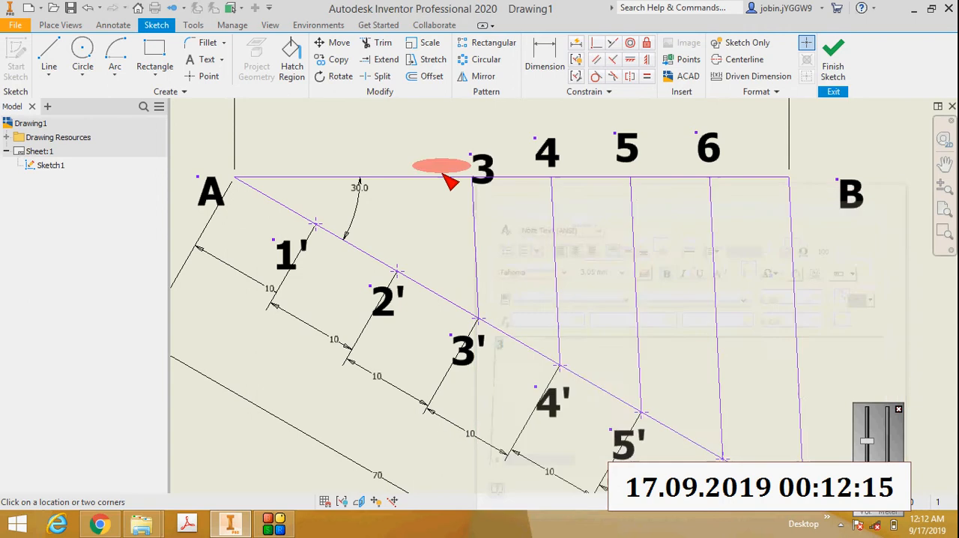
scroll(491, 148, "down", 3)
key("Escape")
left_click_drag(485, 170, 469, 126)
Step: Draw a line about 15 mm long from division point 2' upward, crossing above line AB
left_click(48, 75)
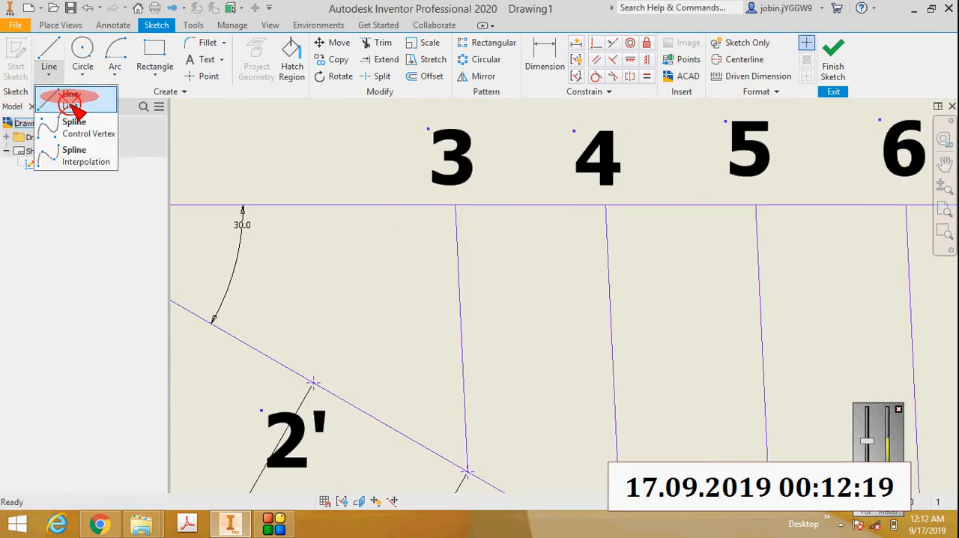
left_click(64, 94)
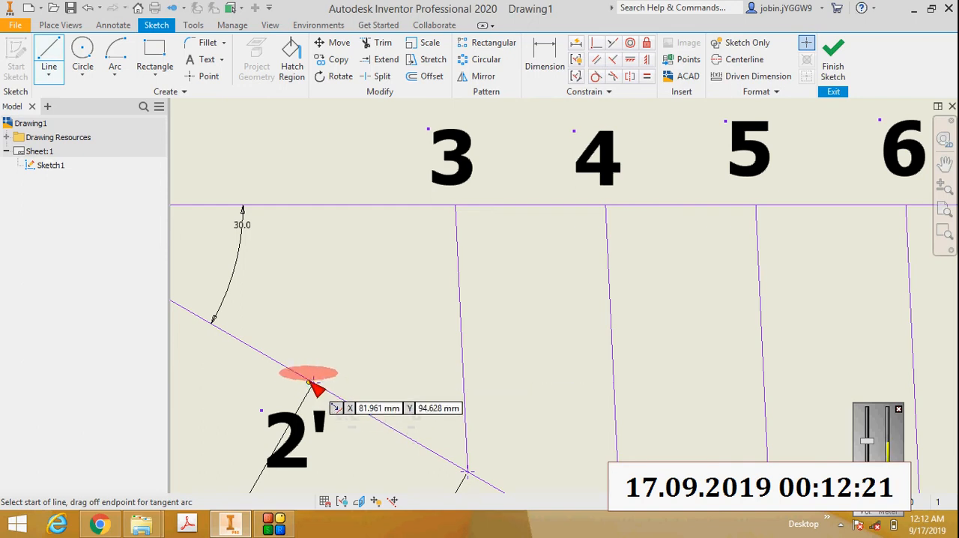
left_click(313, 382)
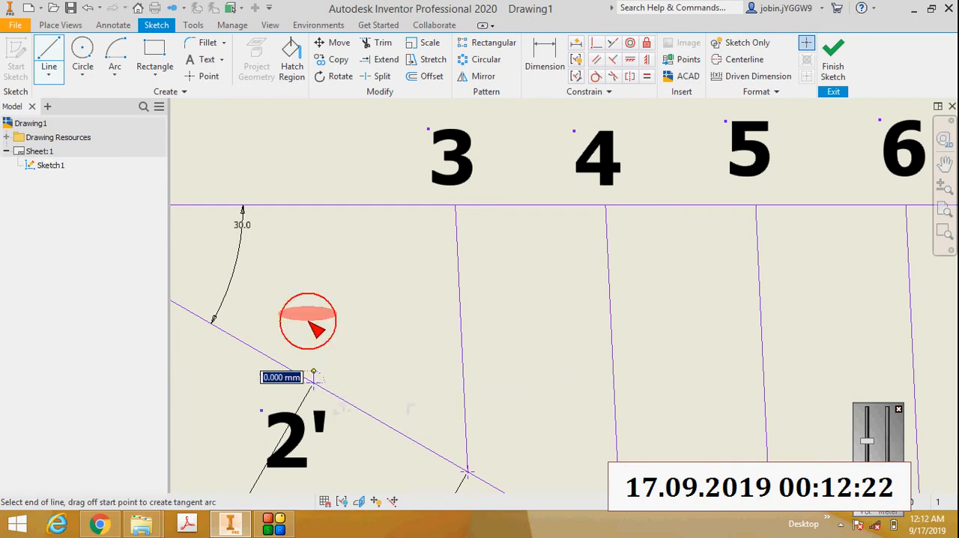
left_click(277, 122)
scroll(303, 159, "up", 6)
scroll(310, 159, "down", 2)
key("Escape")
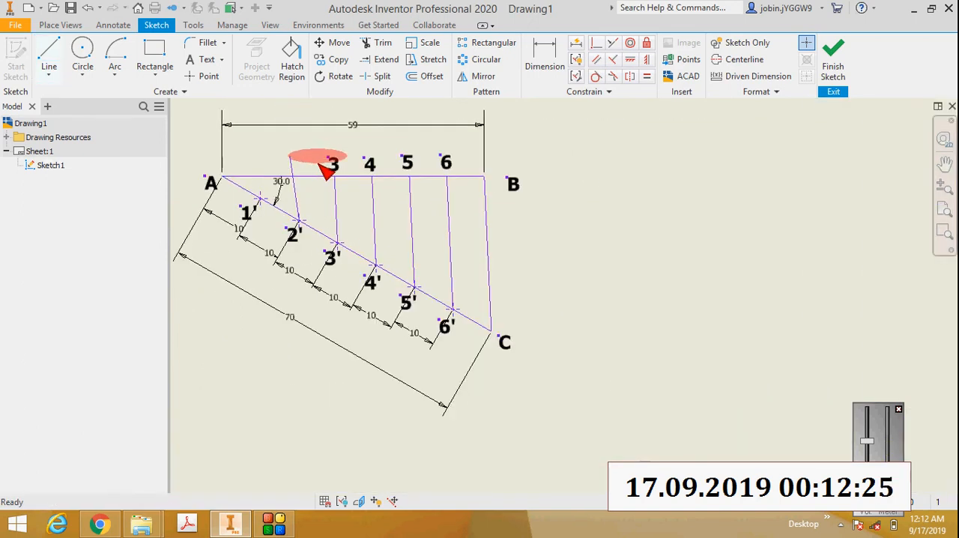
Step: Make the line from 2' parallel to CB and trim off its portion above line AB
left_click(597, 60)
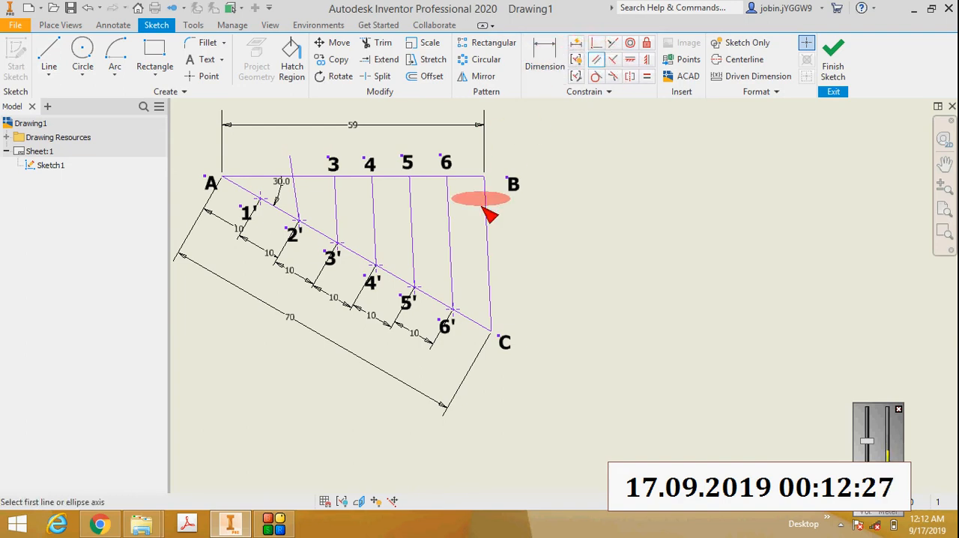
left_click(300, 180)
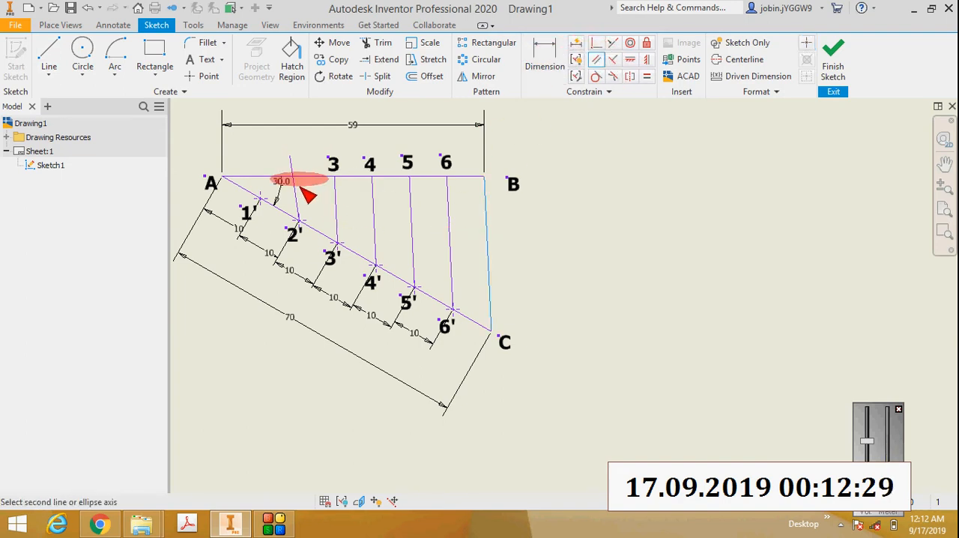
left_click(296, 188)
scroll(290, 168, "up", 3)
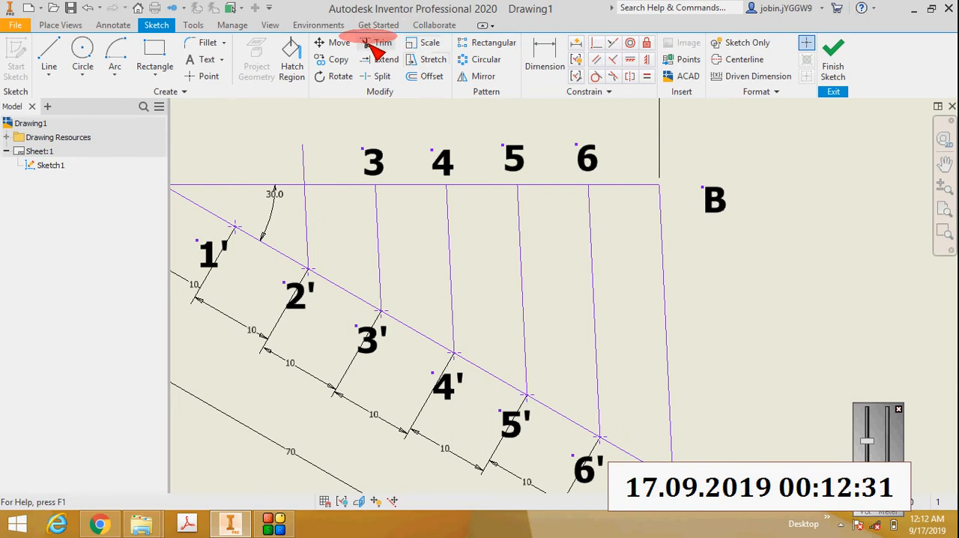
left_click(378, 45)
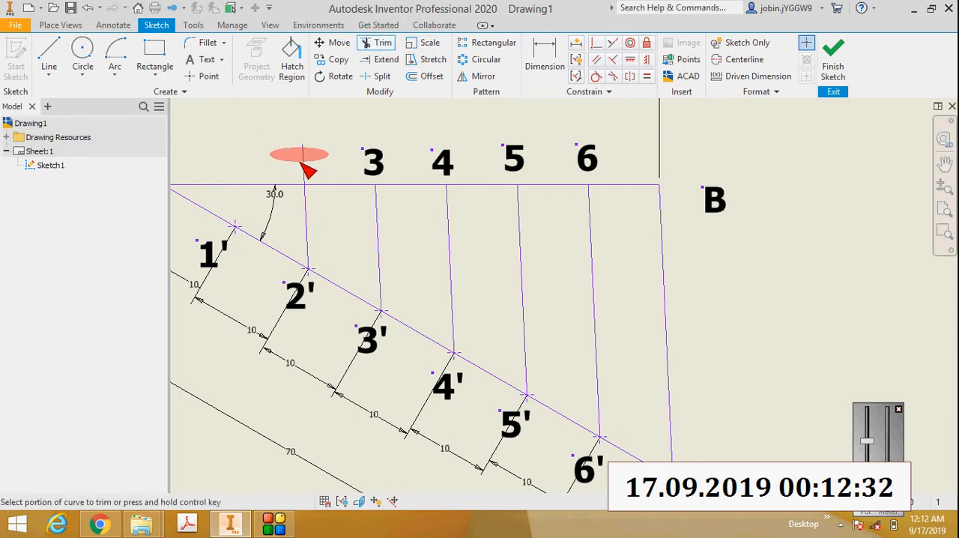
Step: Add a bold text label "2" where the line from 2' meets AB and move it clear above line AB
left_click(209, 59)
left_click(303, 166)
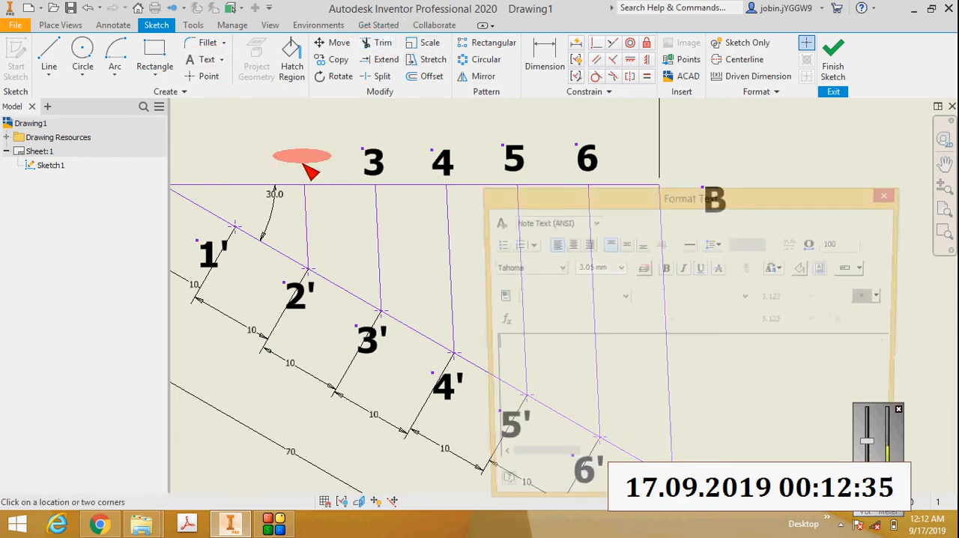
type("2")
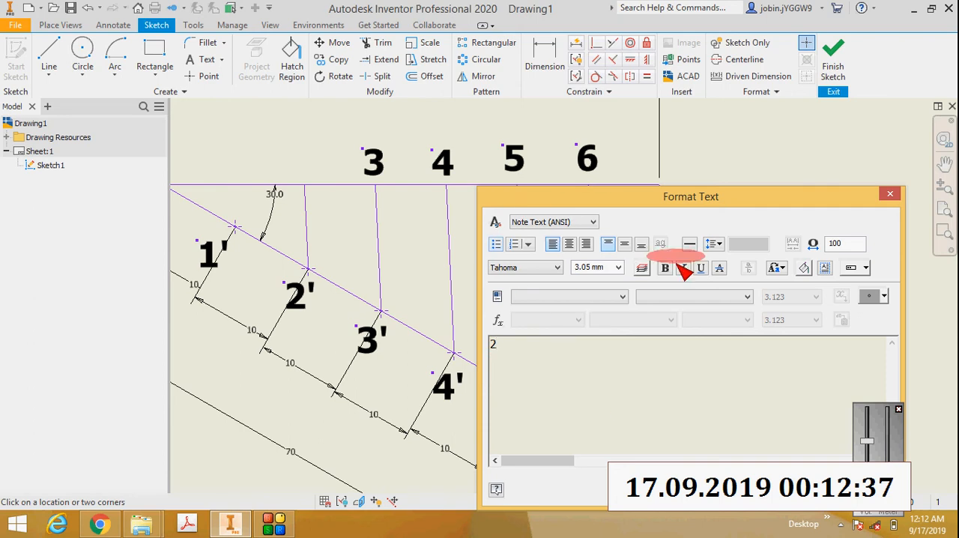
double_click(493, 343)
left_click(665, 267)
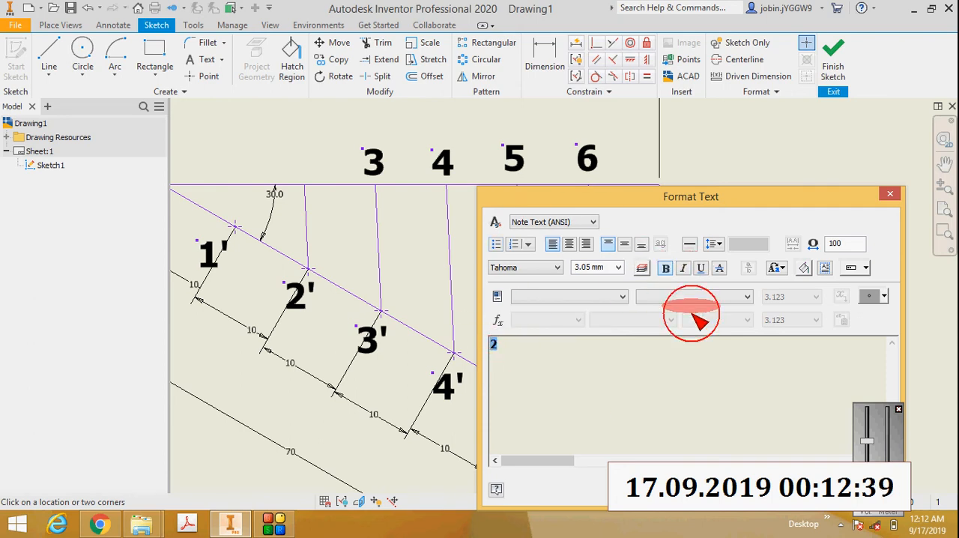
left_click(789, 490)
scroll(332, 169, "down", 3)
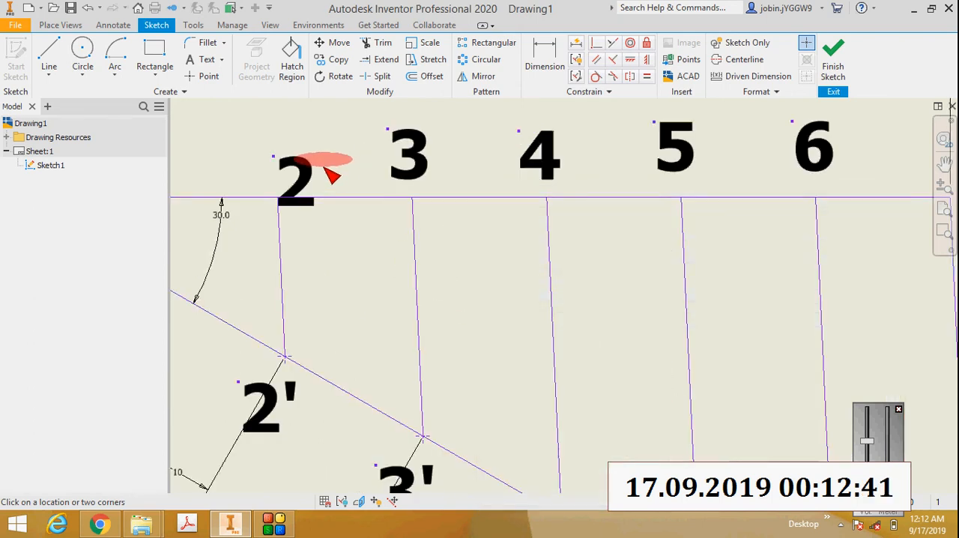
left_click_drag(297, 159, 278, 133)
scroll(278, 134, "up", 5)
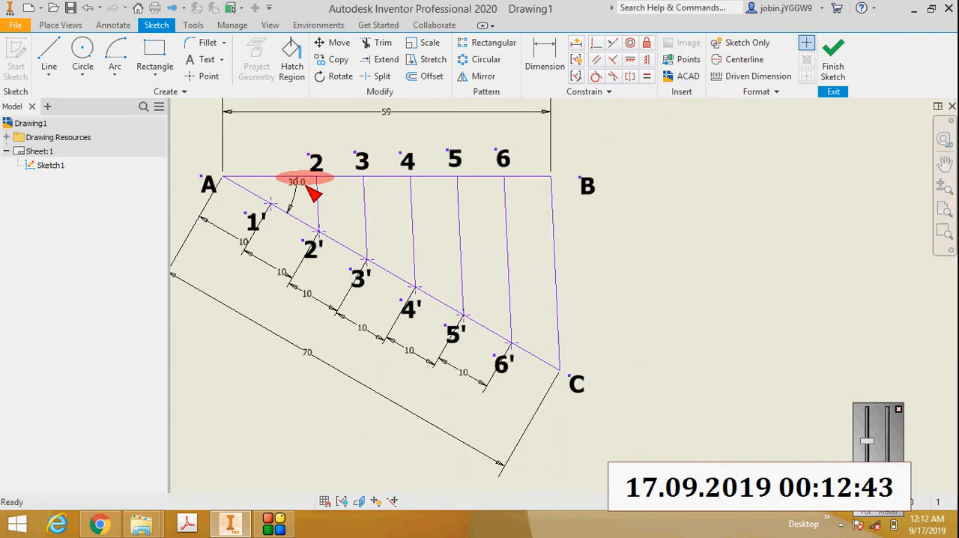
Step: Draw a short line from division point 1' upward, crossing just above line AB
scroll(240, 196, "down", 3)
left_click(48, 73)
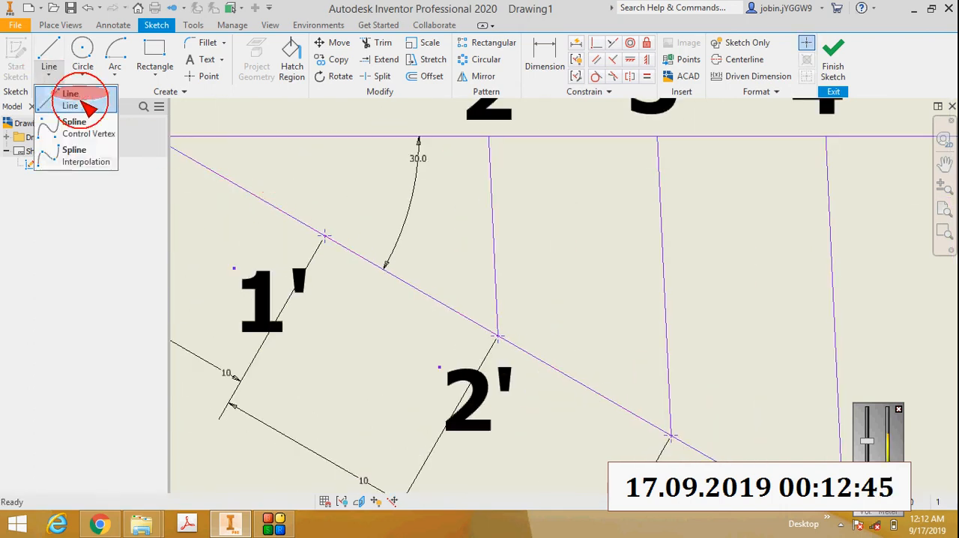
left_click(75, 98)
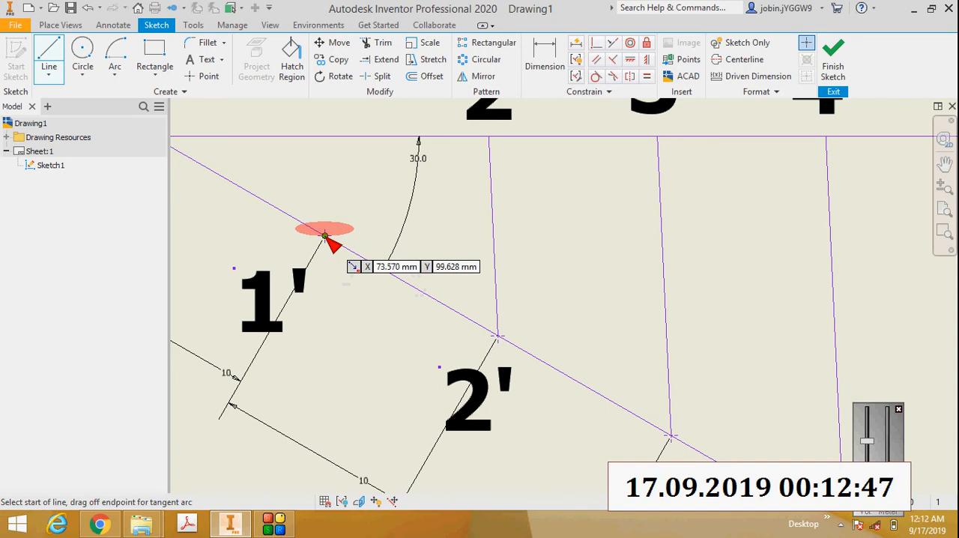
left_click(324, 236)
left_click(317, 134)
scroll(317, 135, "up", 3)
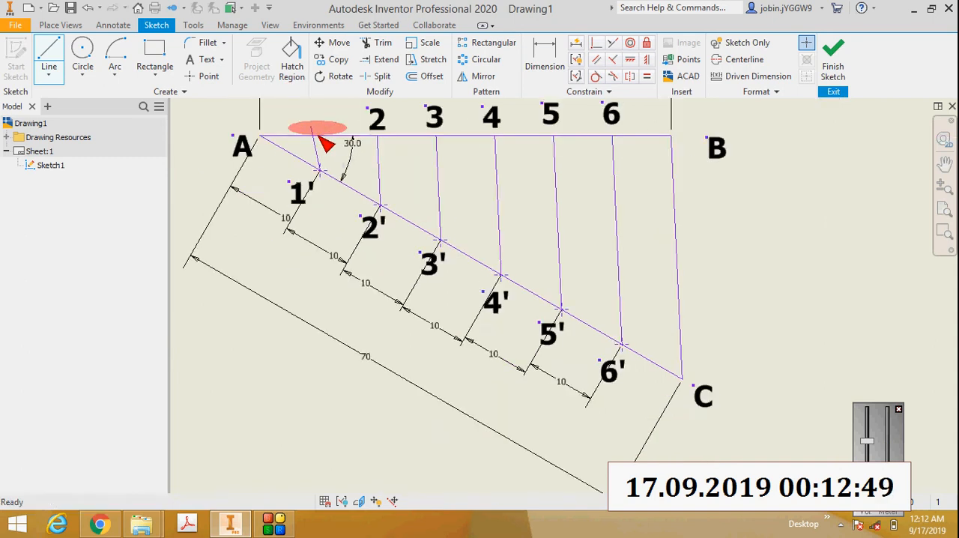
Step: Make the line from 1' parallel to CB and trim off its portion above line AB
left_click(598, 59)
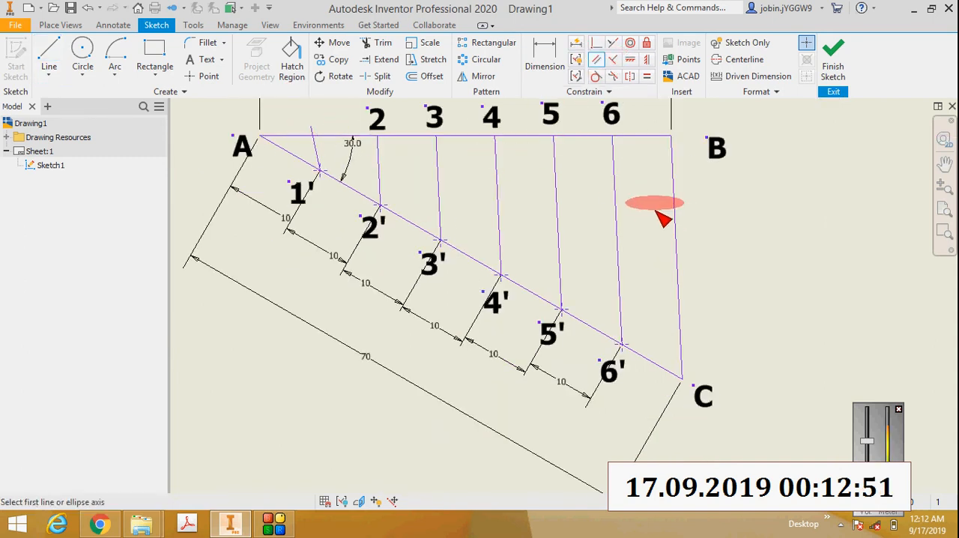
left_click(674, 219)
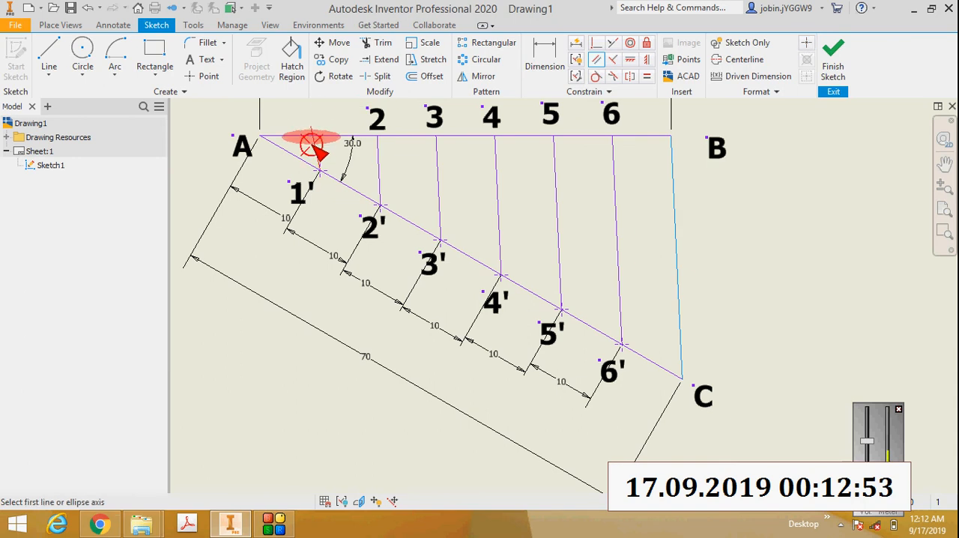
scroll(317, 124, "up", 3)
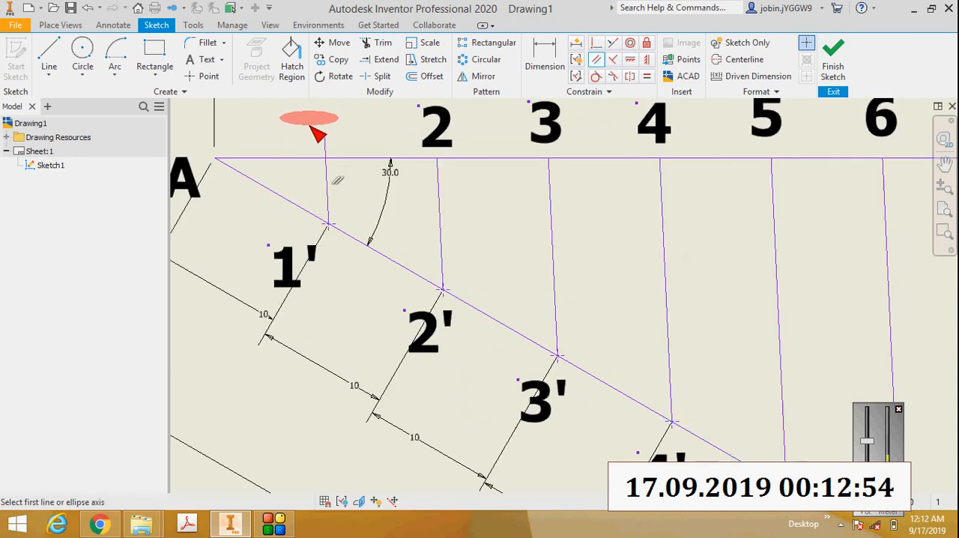
left_click(383, 43)
left_click(339, 157)
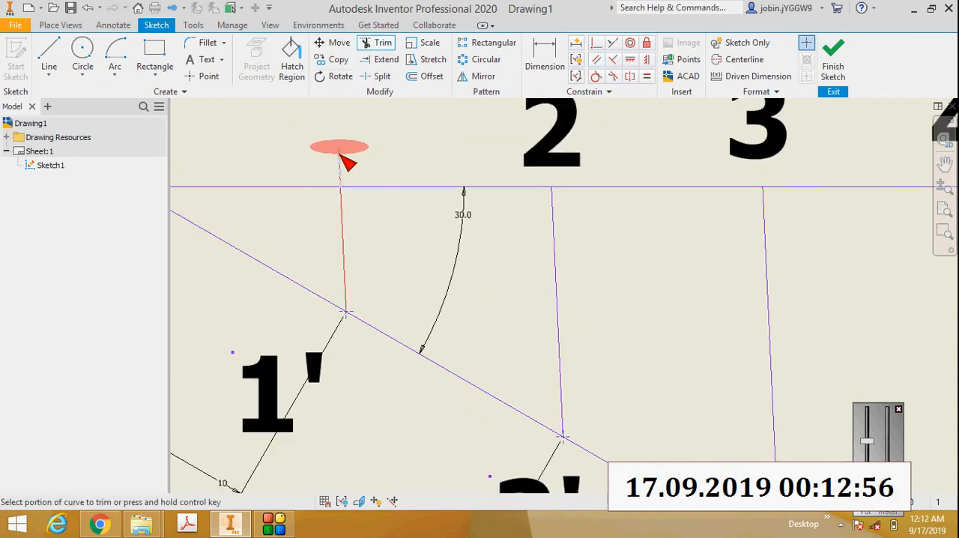
Step: Add a bold text label "1" where the line from 1' meets AB and move it clear above line AB
left_click(208, 60)
left_click(344, 160)
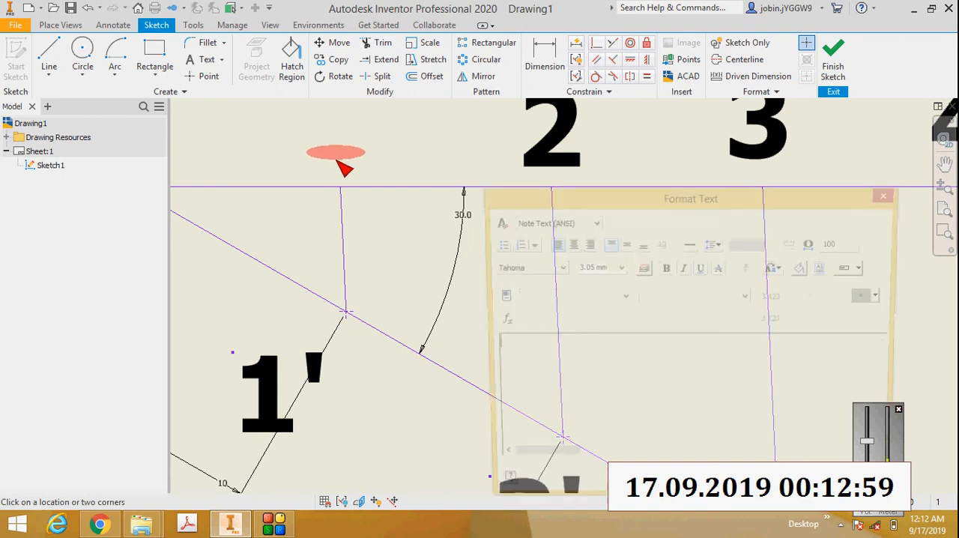
type("1")
left_click_drag(512, 357, 451, 316)
left_click(665, 270)
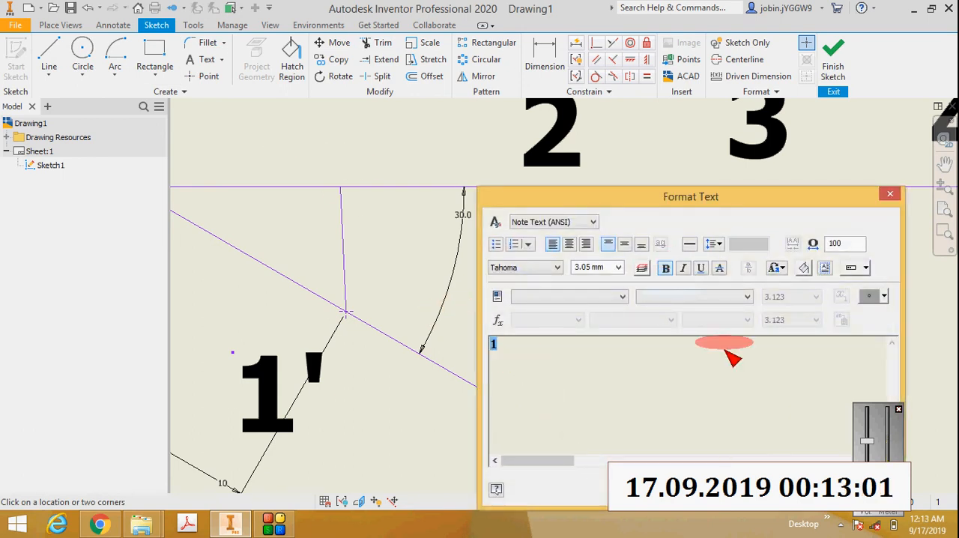
left_click(799, 490)
key("Escape")
left_click_drag(374, 158, 350, 106)
Step: Examine the finished division of line AB, both close up and together with the question text on the sheet
scroll(350, 107, "up", 7)
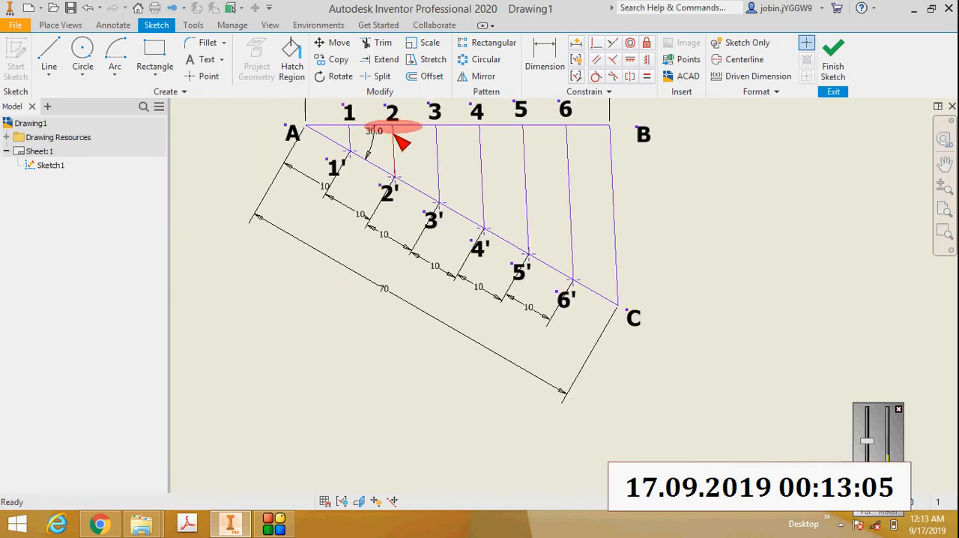
scroll(401, 142, "up", 3)
left_click(944, 210)
left_click(944, 231)
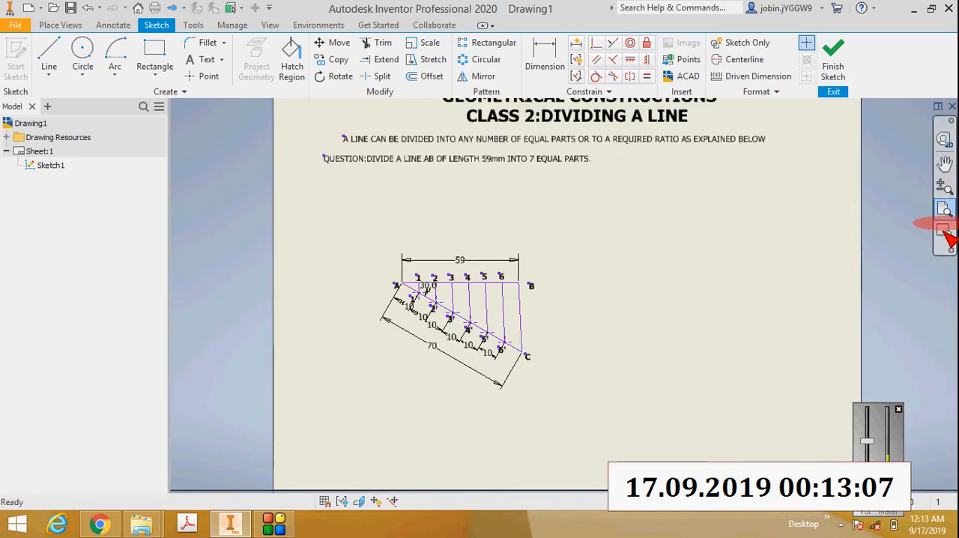
mouse_move(414, 247)
left_mouse_down()
mouse_move(520, 384)
mouse_move(516, 396)
left_mouse_up()
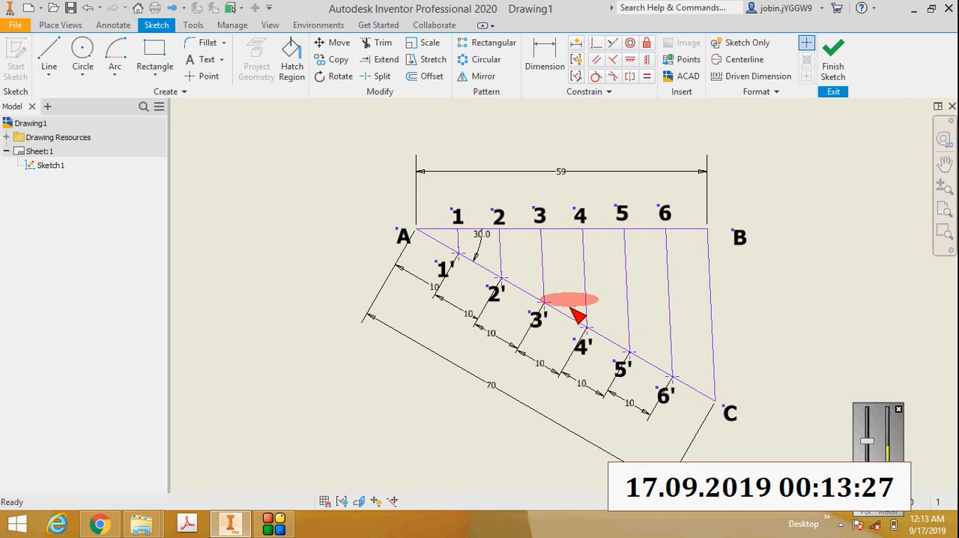
scroll(579, 314, "up", 4)
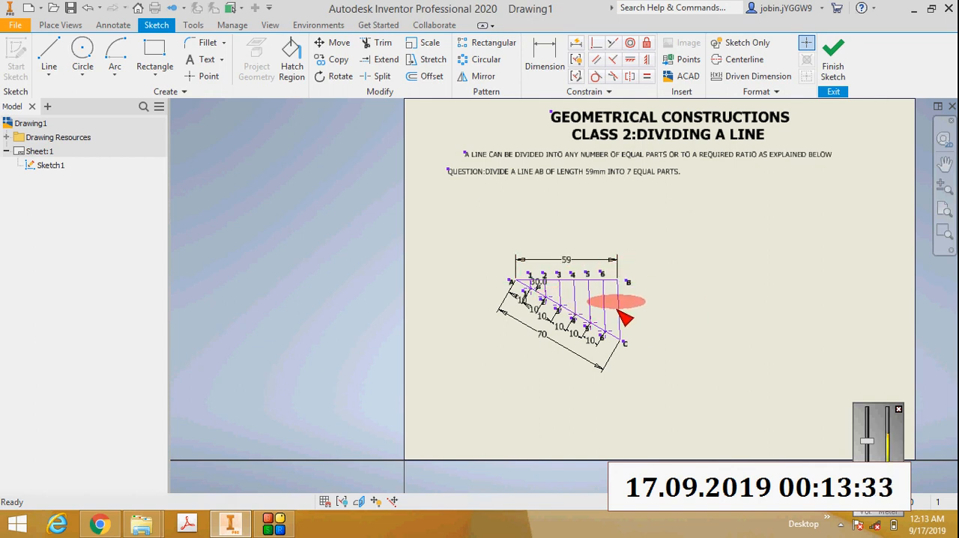
scroll(604, 314, "down", 3)
scroll(582, 318, "up", 3)
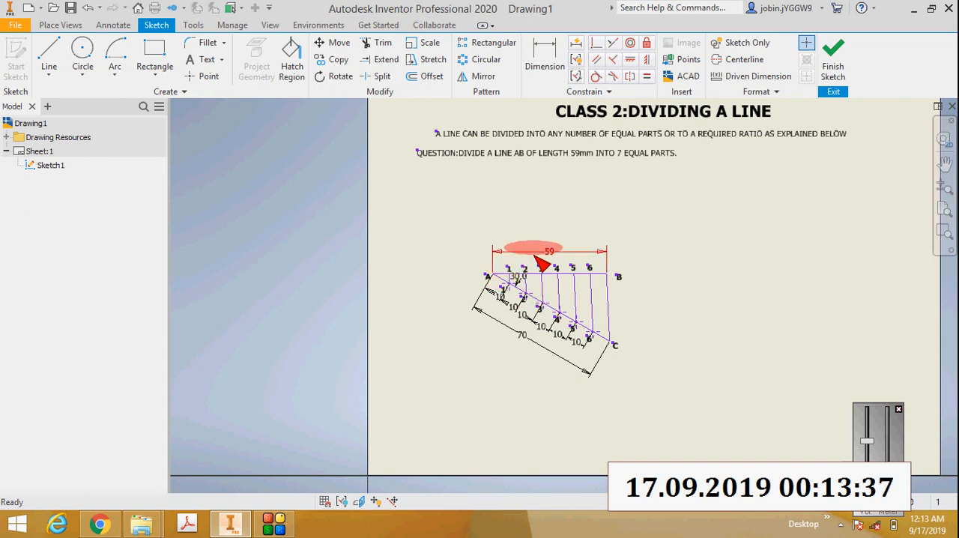
left_click(273, 521)
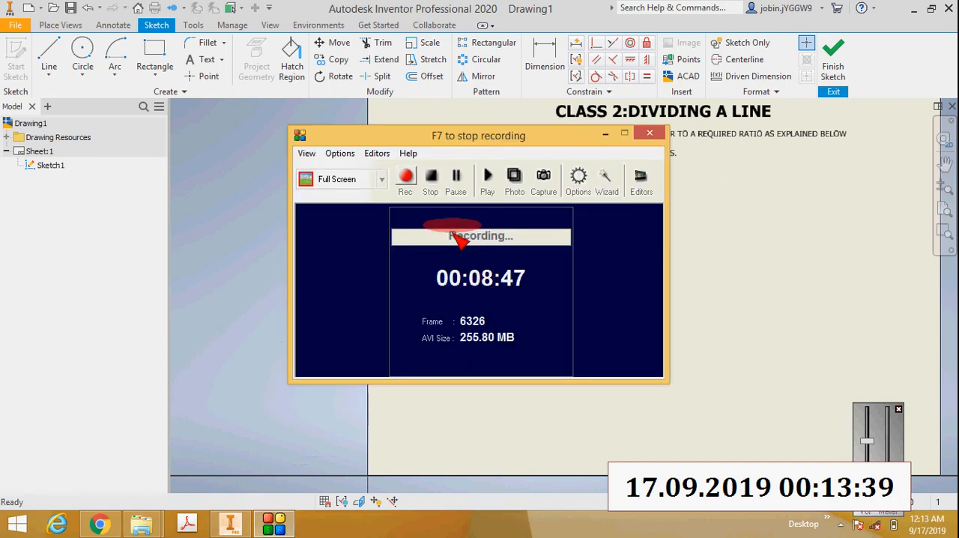